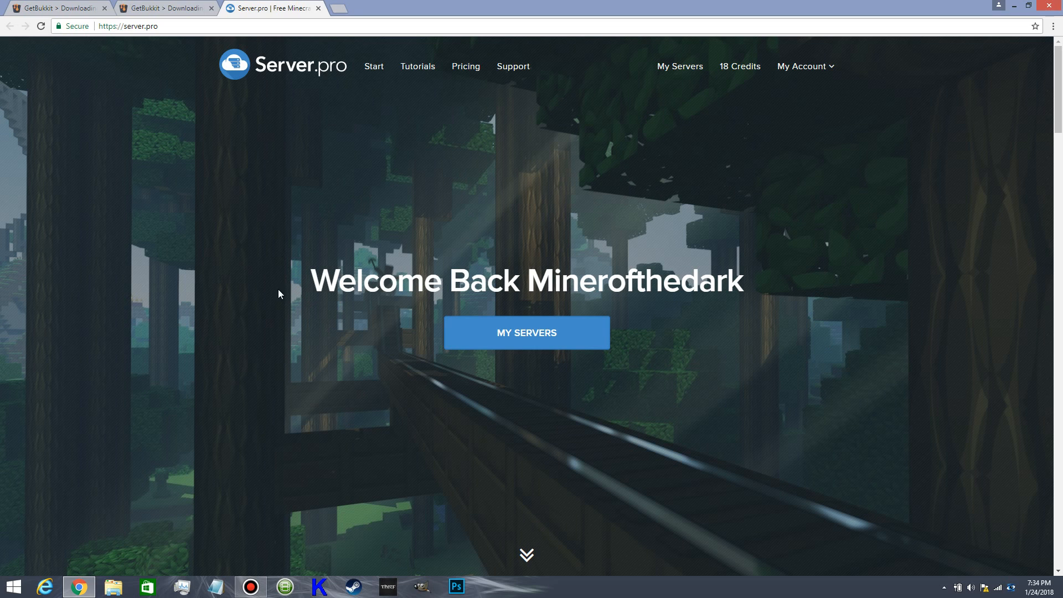
- Look over the open GetBukkit download pages for CraftBukkit 1.12.2 and Spigot 1.12.2 and the Server.pro home page
click(159, 8)
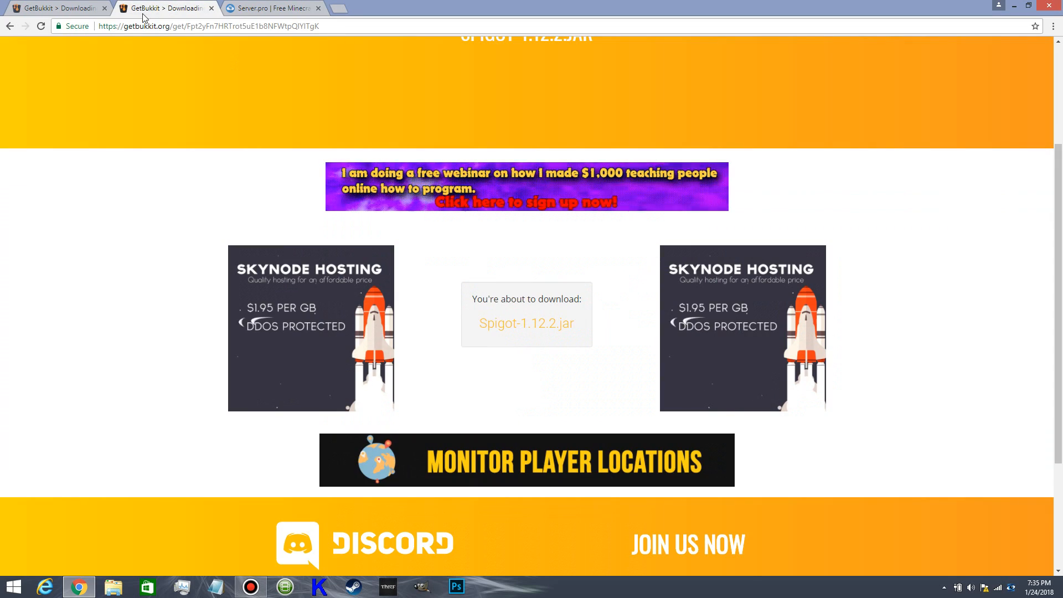
click(62, 7)
click(161, 8)
click(271, 7)
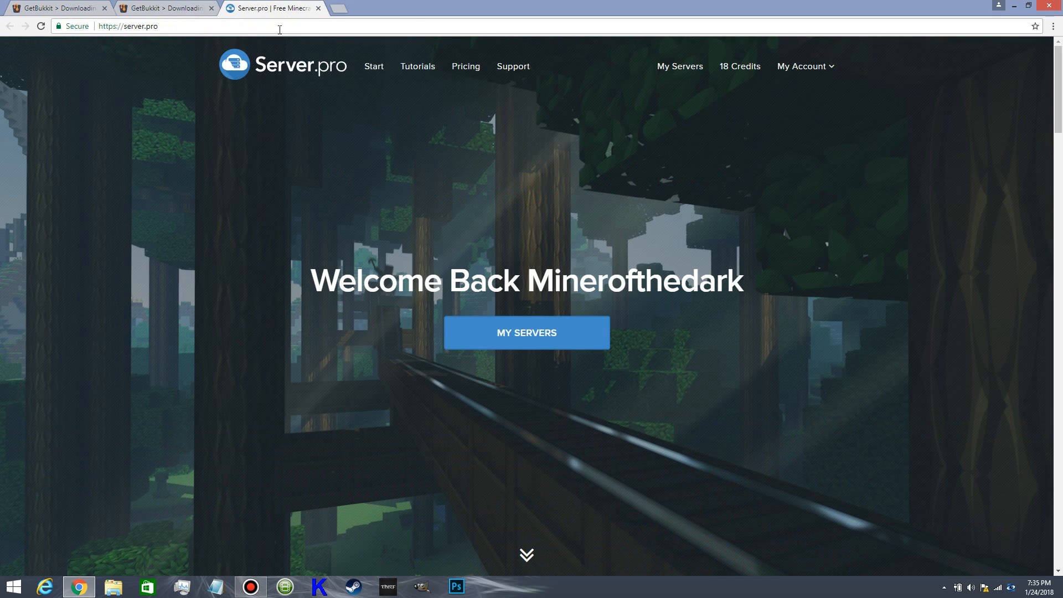
click(166, 8)
click(64, 7)
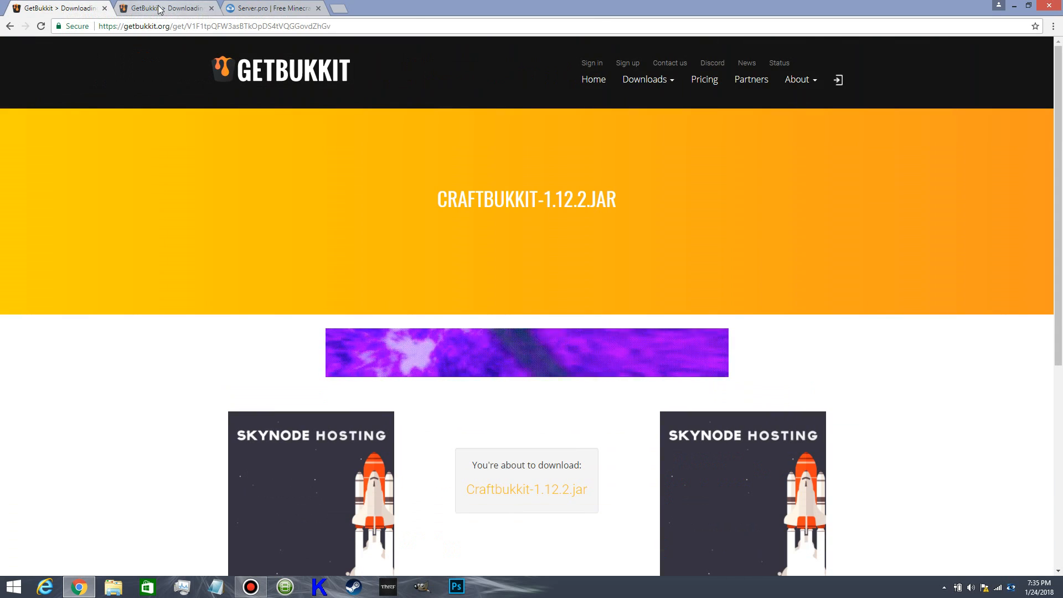
click(166, 7)
click(271, 8)
click(166, 7)
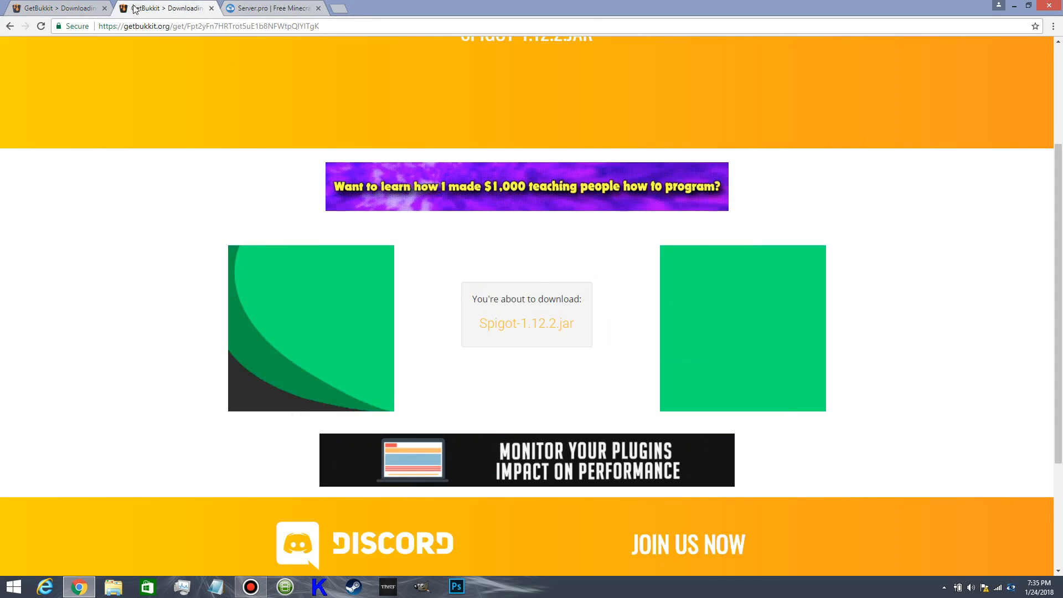
click(86, 8)
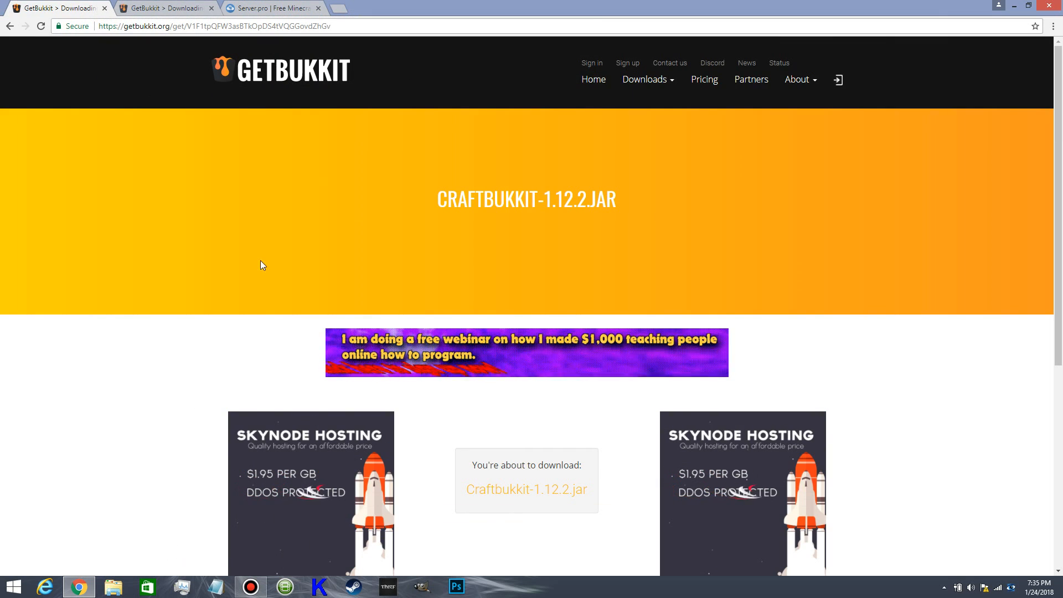
- Open the My Servers page on Server.pro and skip the antivirus database update
click(259, 5)
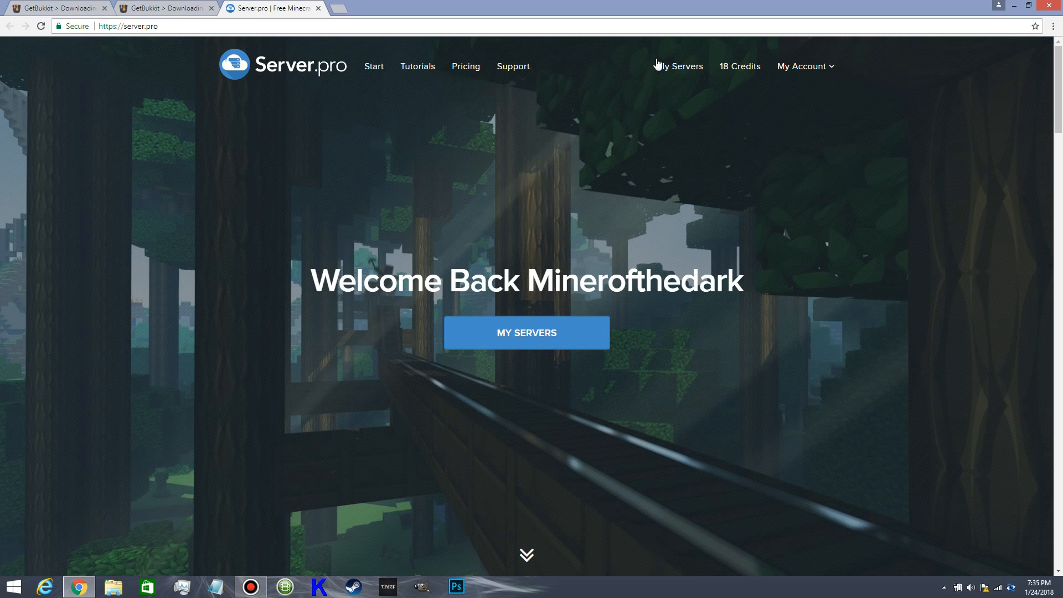
click(683, 70)
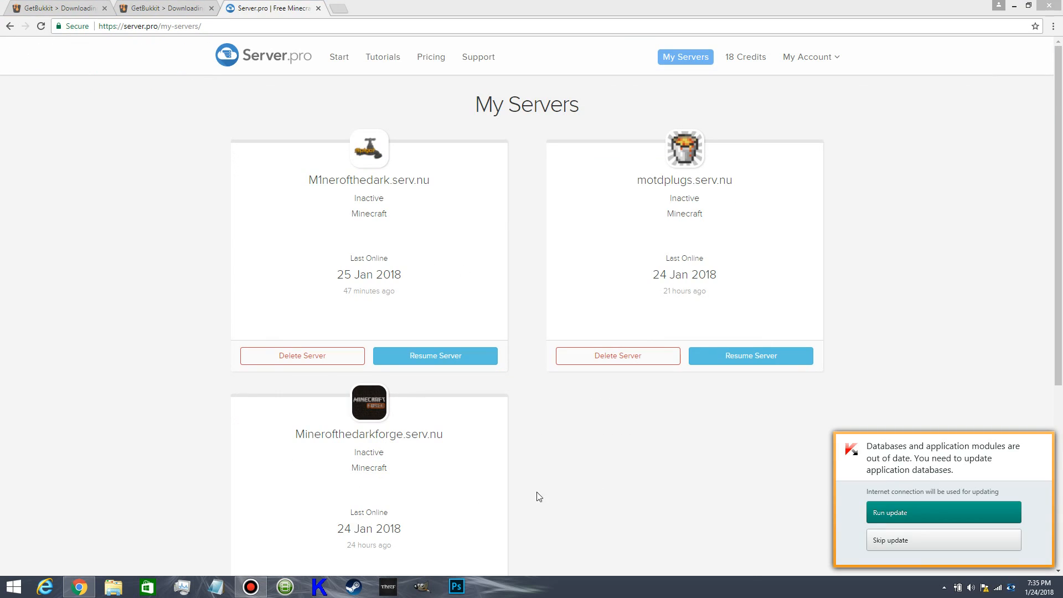
click(899, 539)
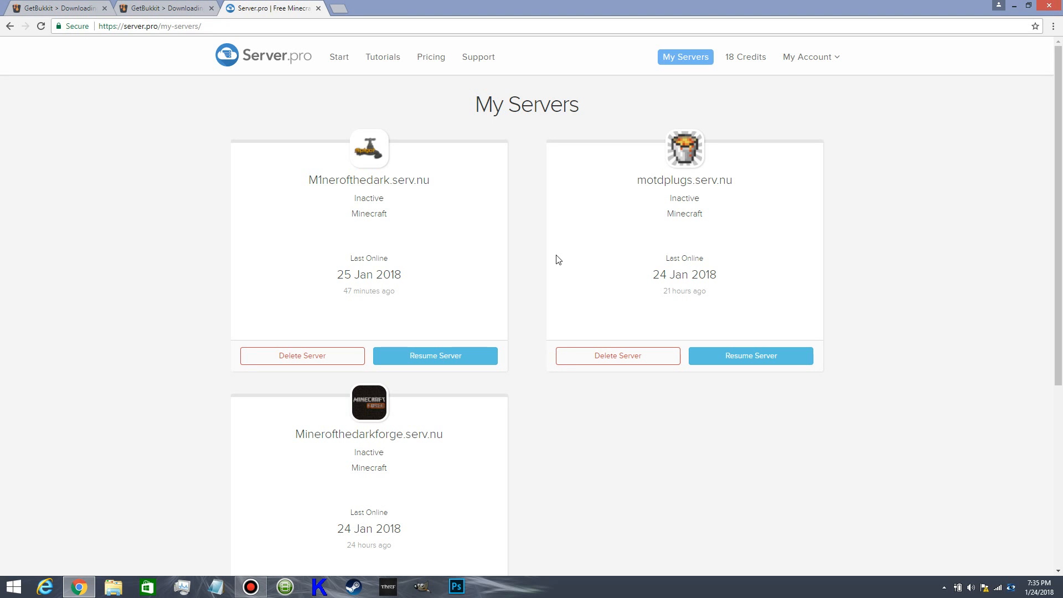
- Start creating a new server from the My Servers page and select Minecraft as its game
scroll(774, 230, down, 6)
scroll(758, 233, up, 3)
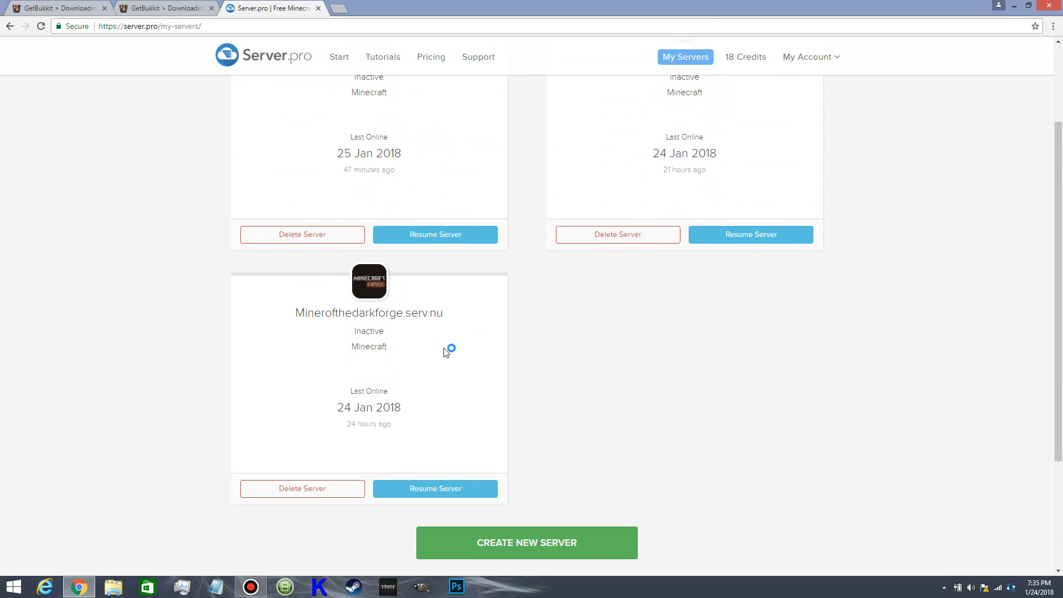
scroll(415, 388, up, 2)
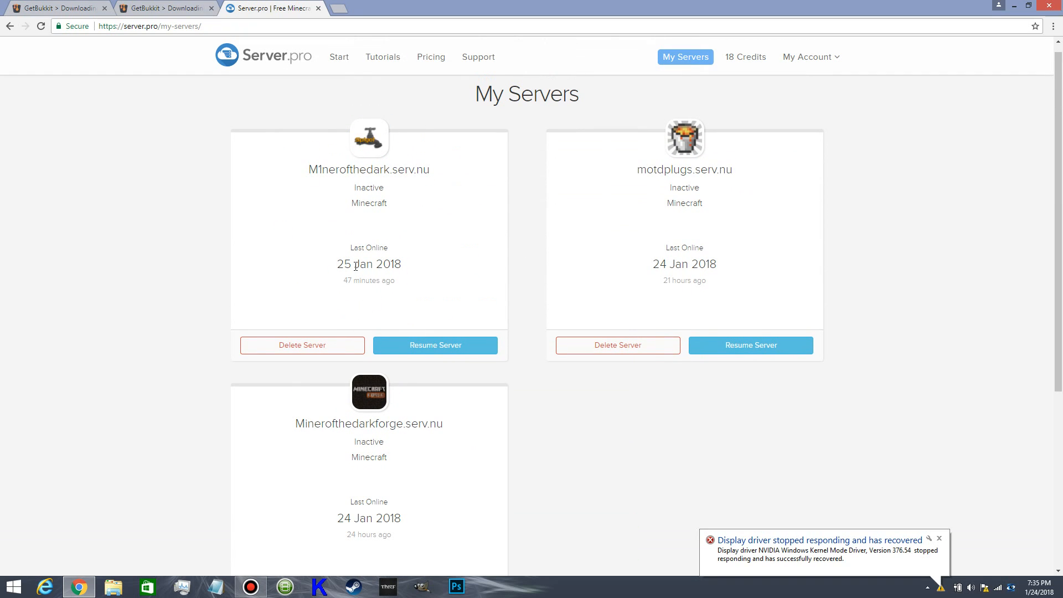
scroll(360, 354, down, 2)
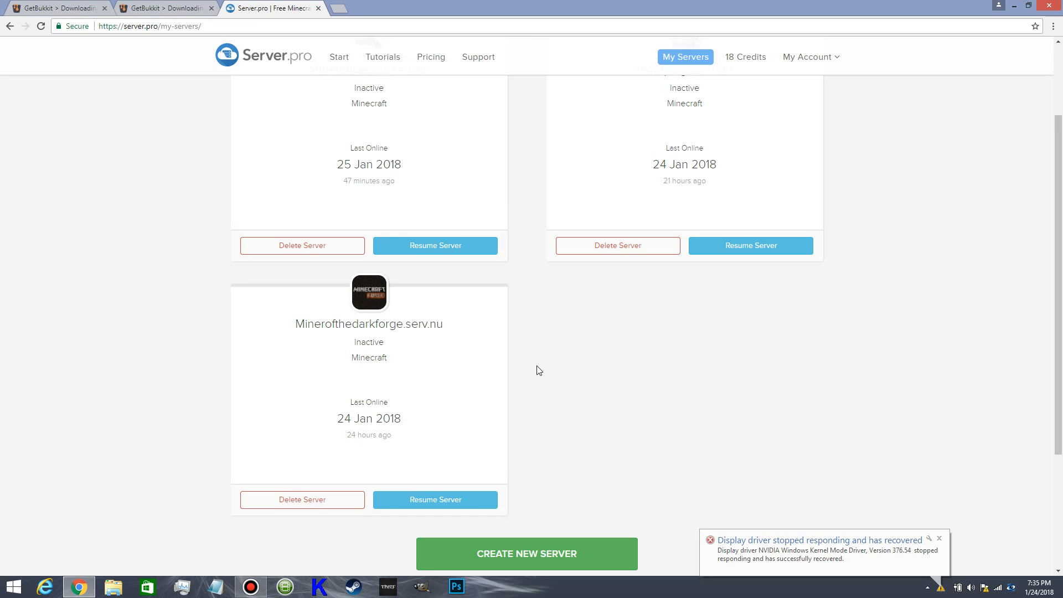
scroll(554, 343, up, 2)
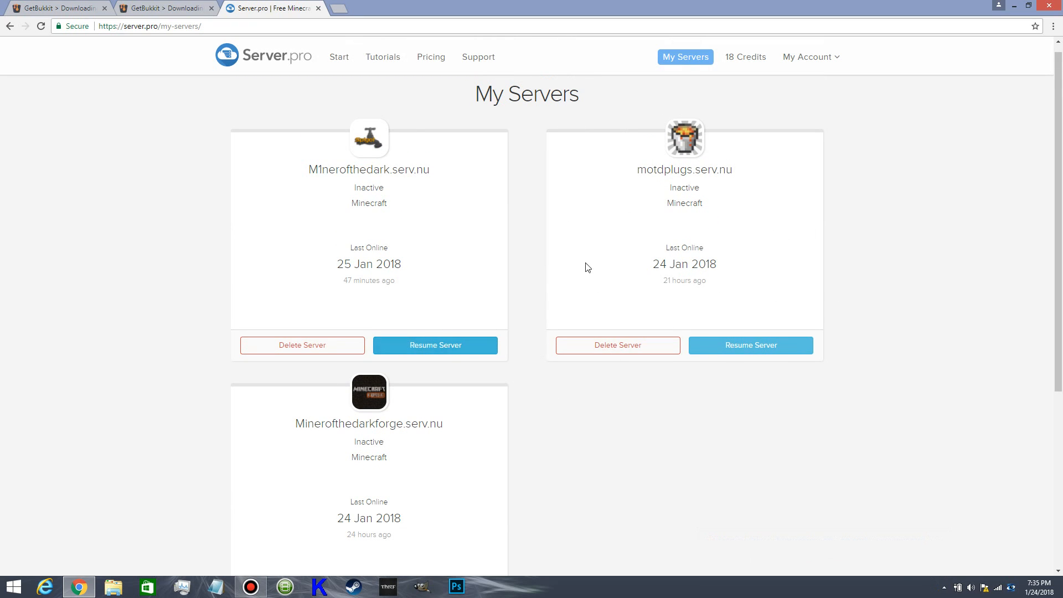
scroll(587, 277, down, 4)
click(524, 435)
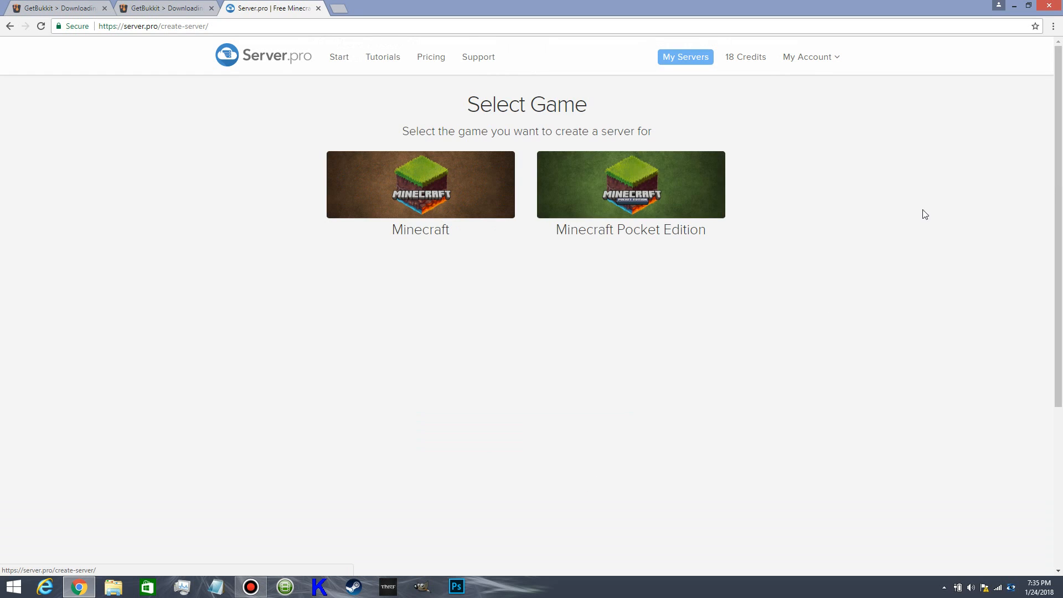
click(443, 184)
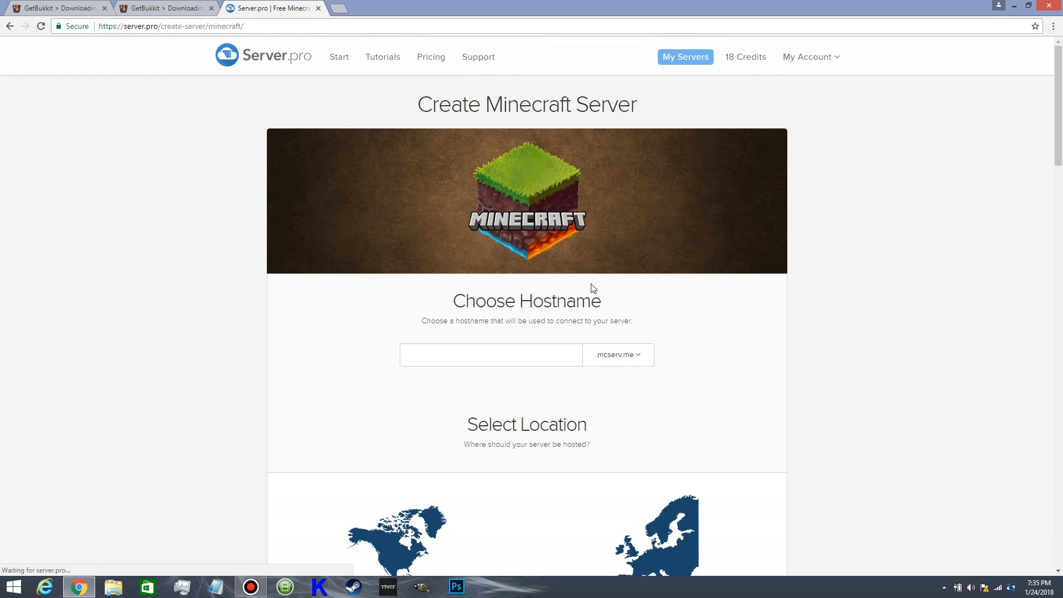
- Set the new server's location to North America and choose the Free package
scroll(642, 235, down, 5)
click(426, 260)
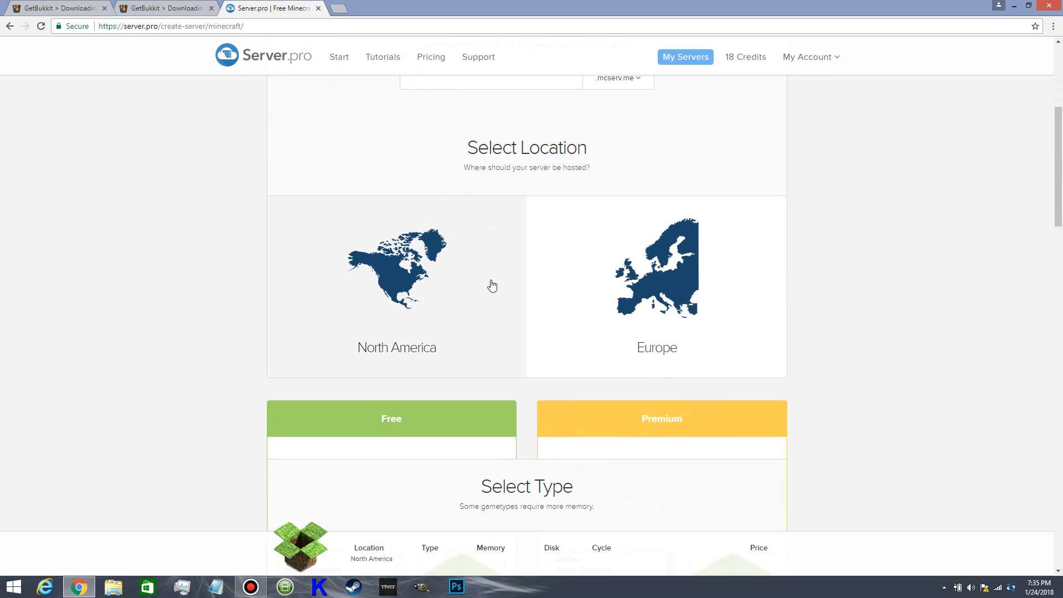
scroll(762, 226, up, 3)
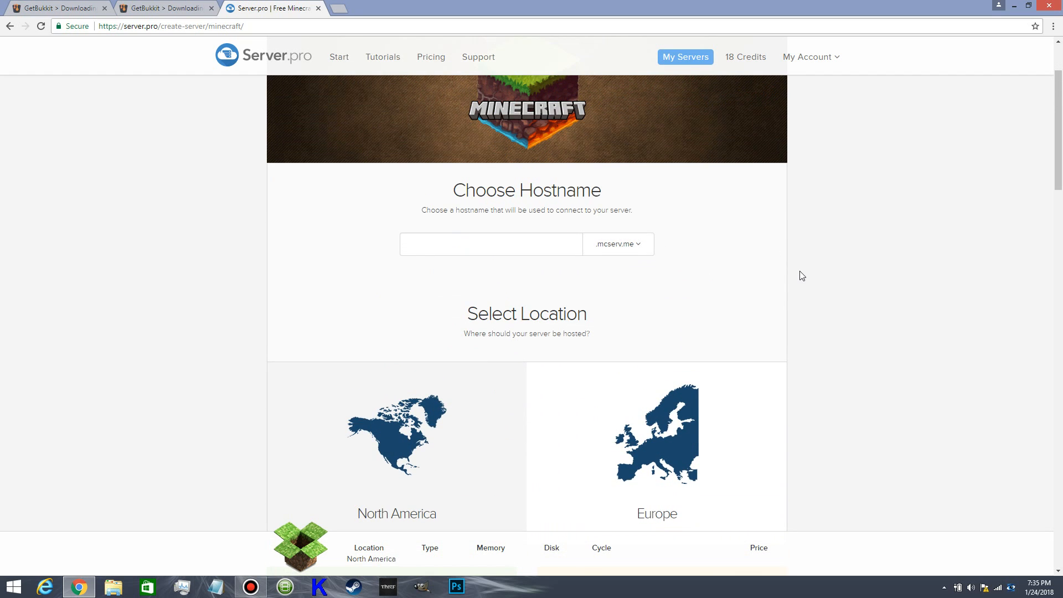
scroll(799, 275, down, 7)
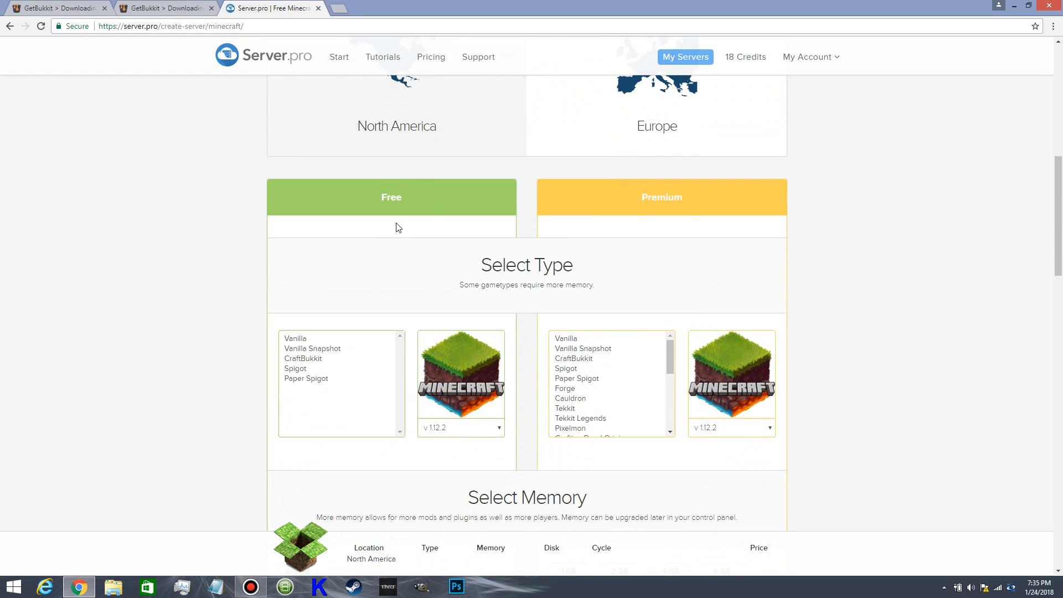
click(398, 205)
click(719, 200)
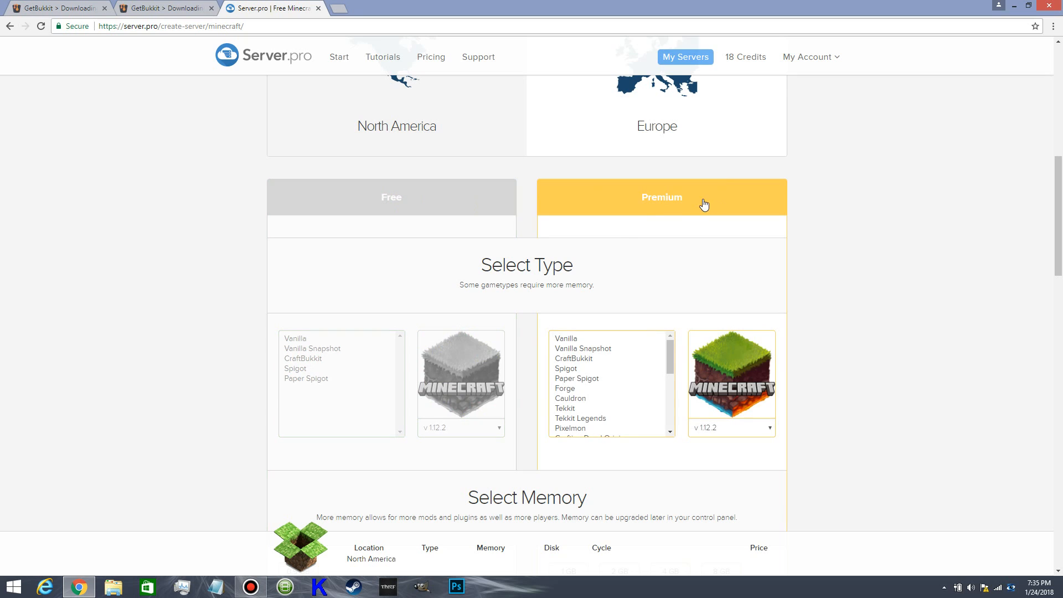
click(453, 201)
- Examine the Free package's memory, cycle and feature limits and the Finalize section of the server order
scroll(586, 221, down, 4)
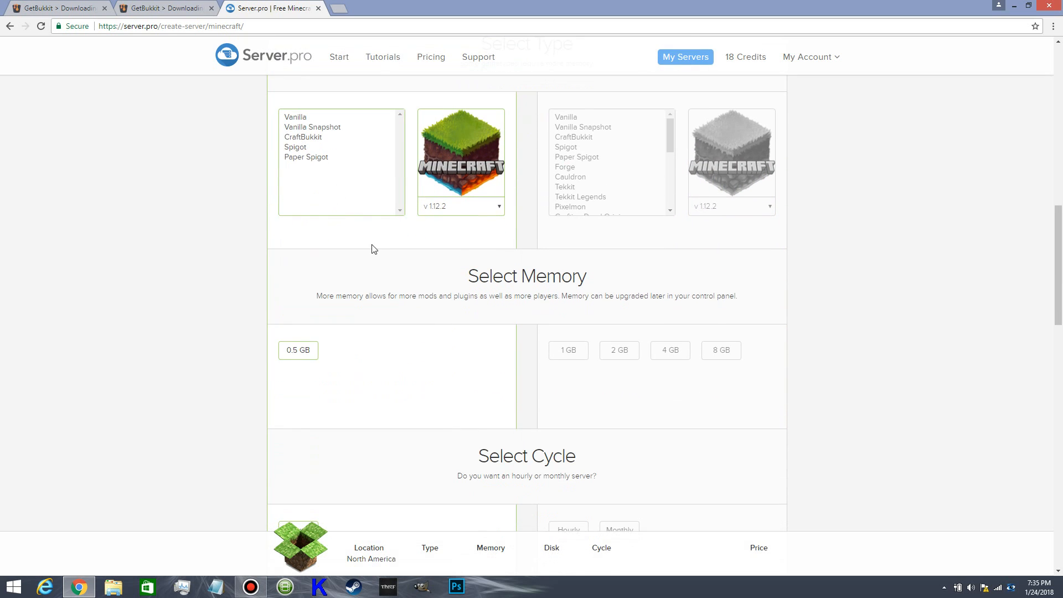
scroll(373, 249, down, 8)
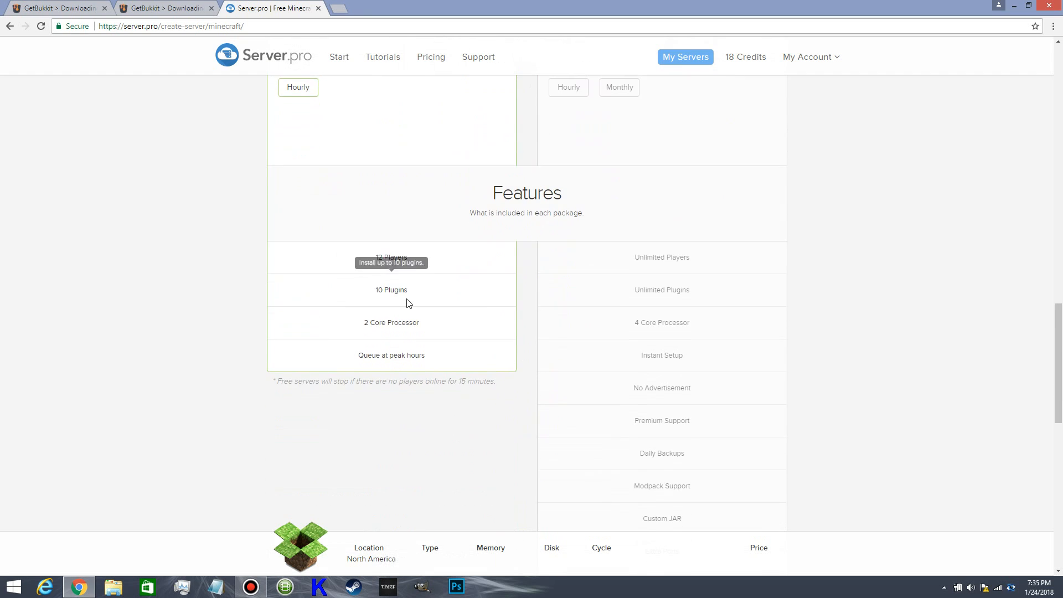
mouse_move(381, 330)
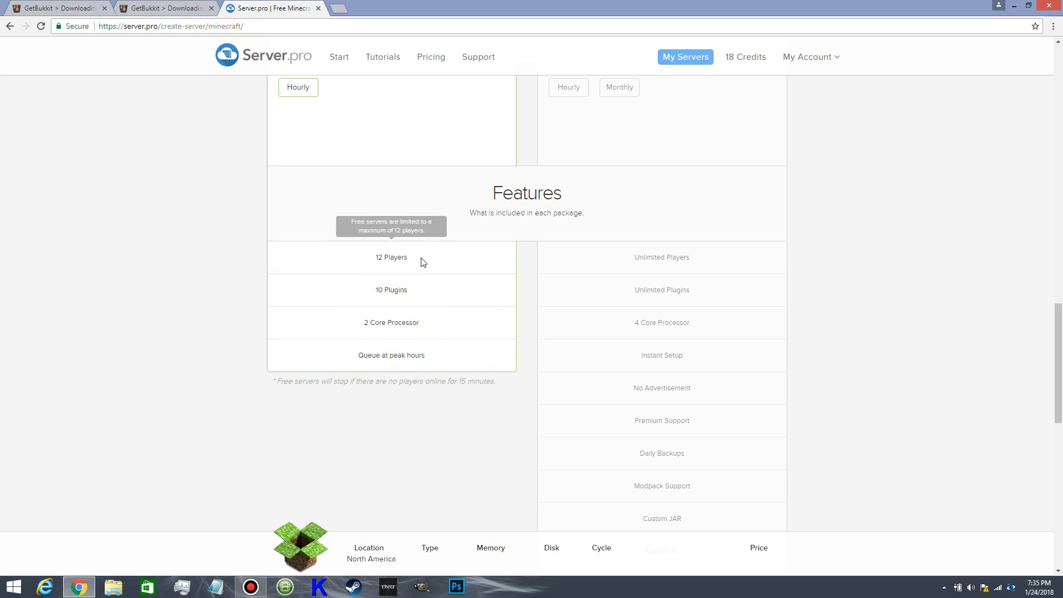
scroll(481, 234, down, 2)
scroll(481, 234, down, 2)
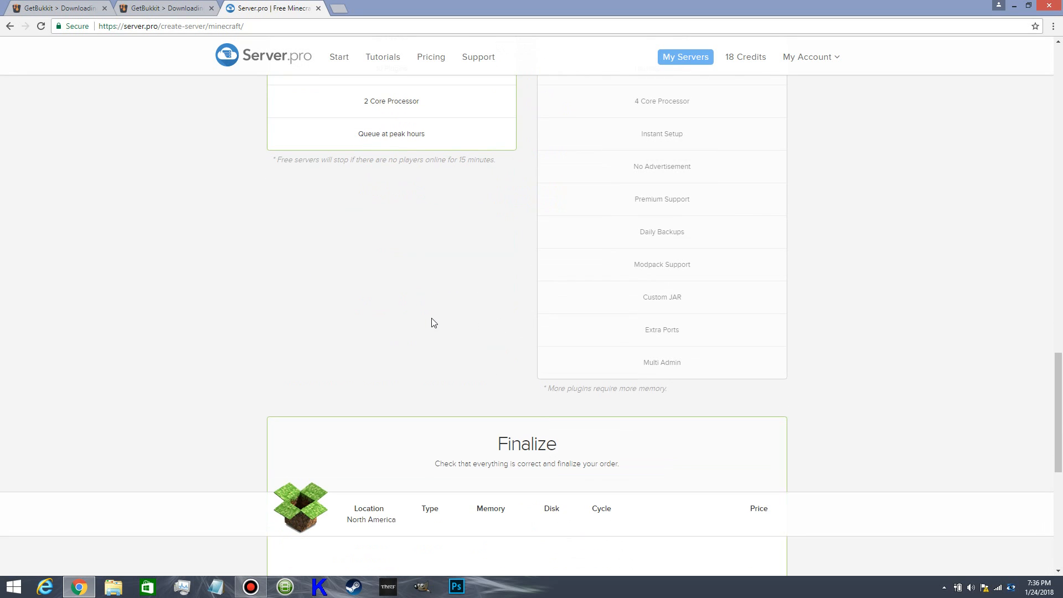
scroll(432, 326, down, 2)
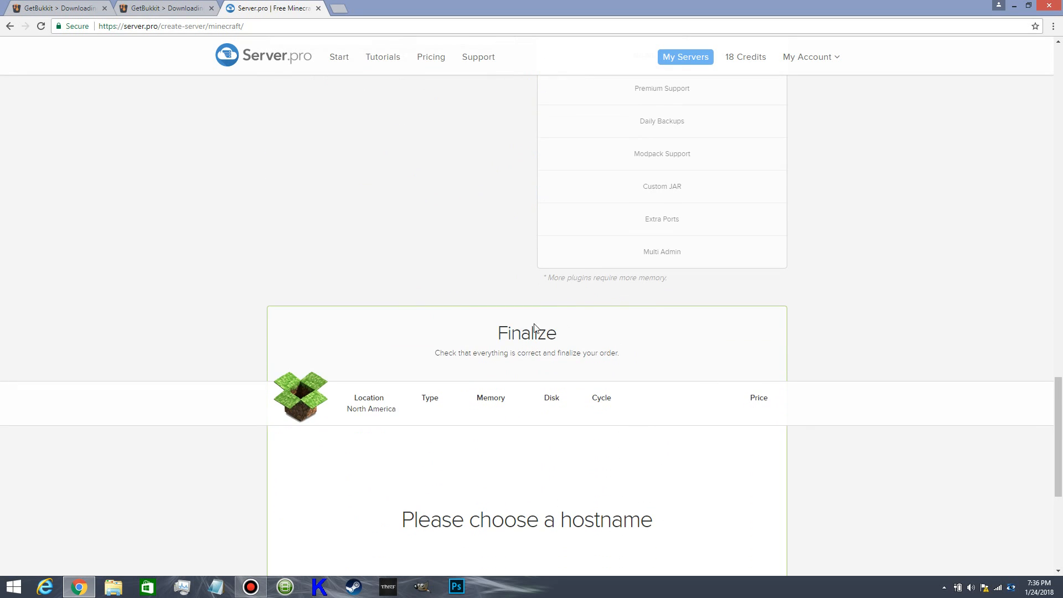
scroll(534, 326, up, 15)
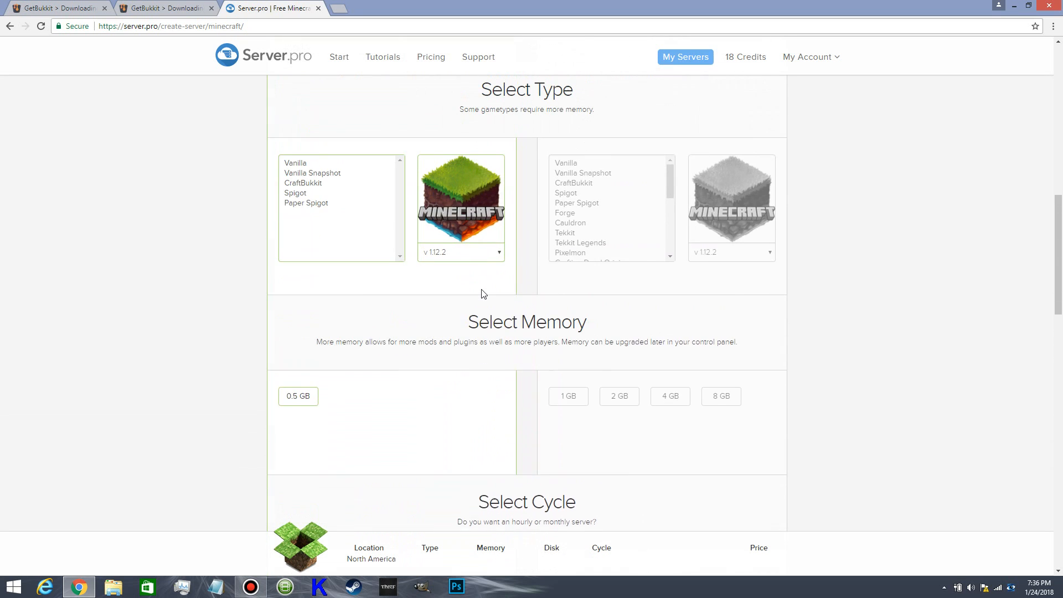
scroll(481, 294, up, 10)
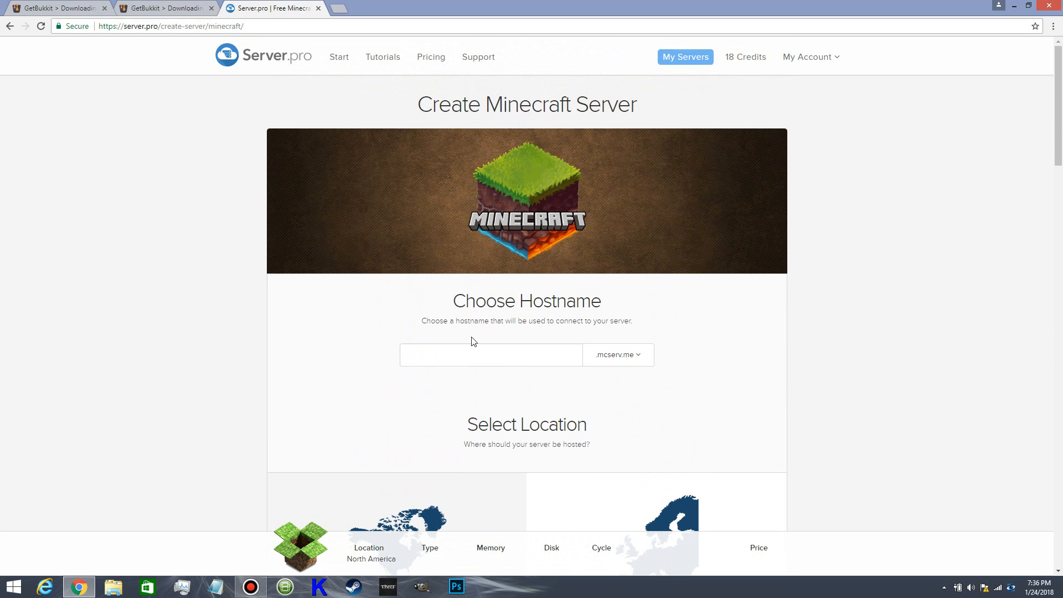
- Set the server's hostname to freeserver with the serv.nu domain
scroll(473, 342, down, 2)
click(433, 244)
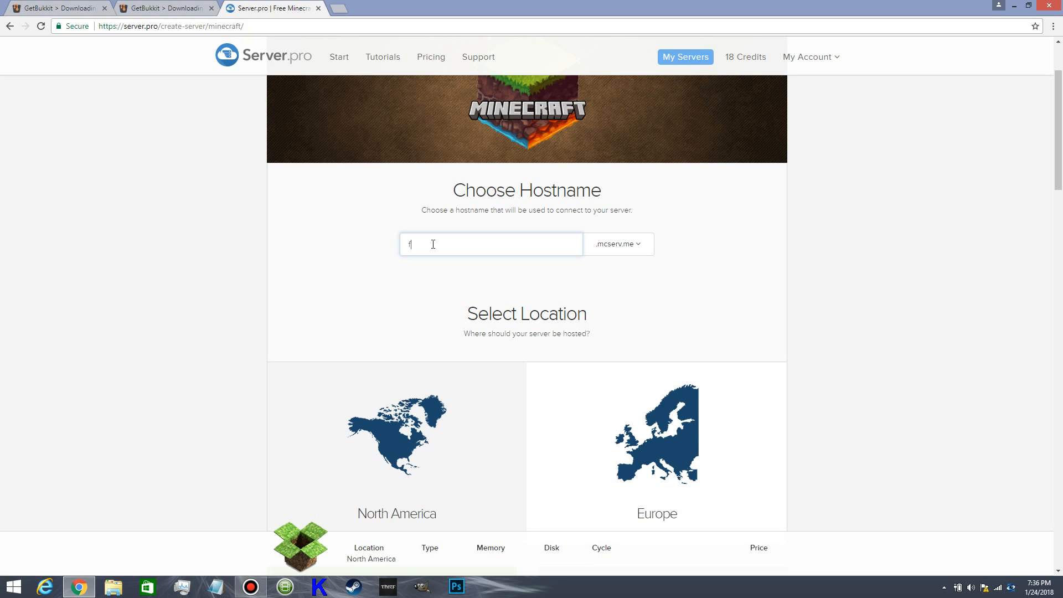
text(freeserver)
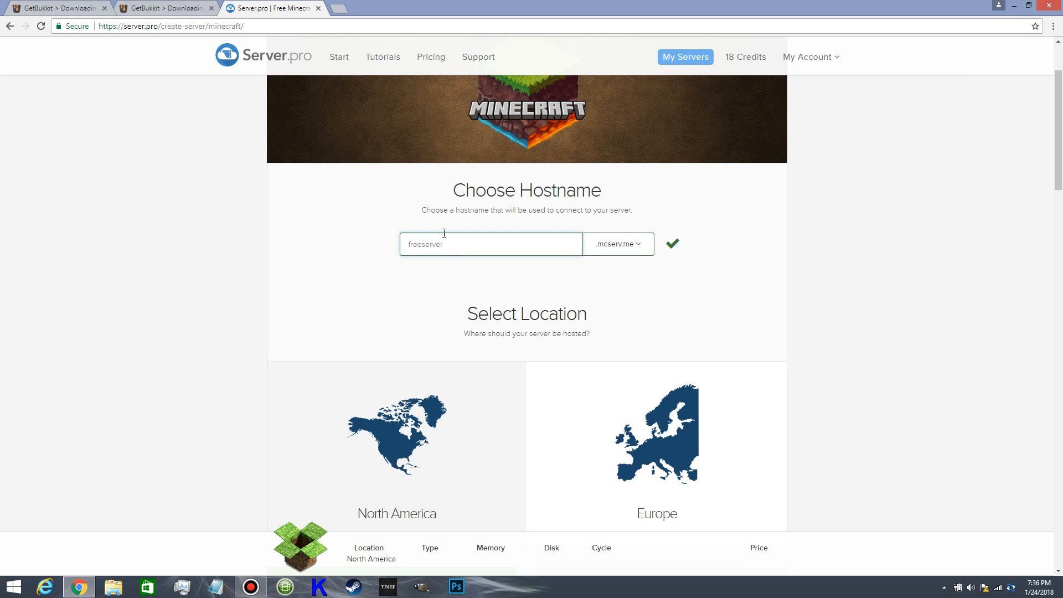
click(641, 244)
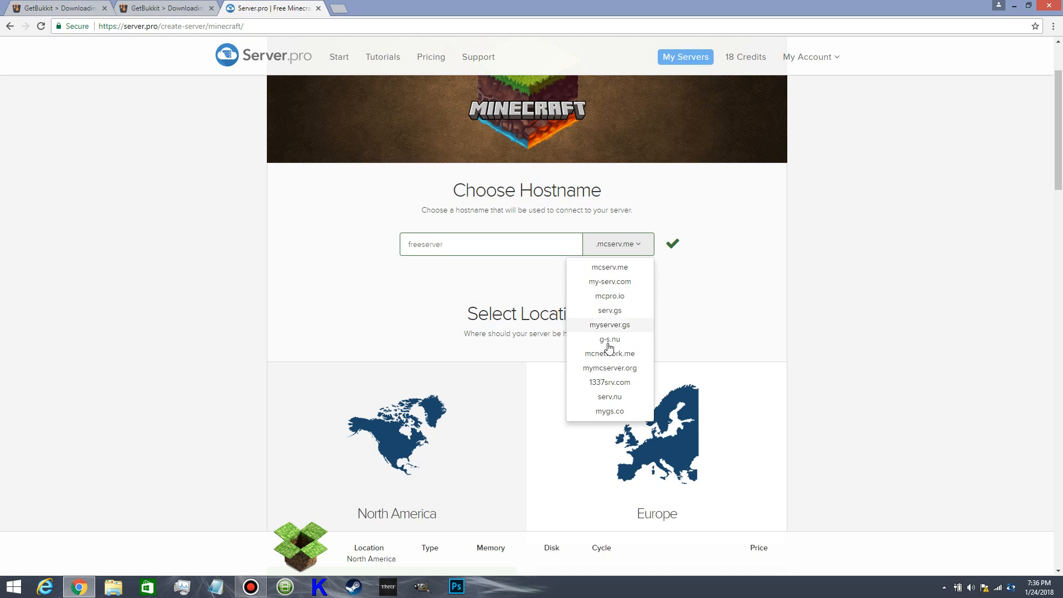
click(613, 396)
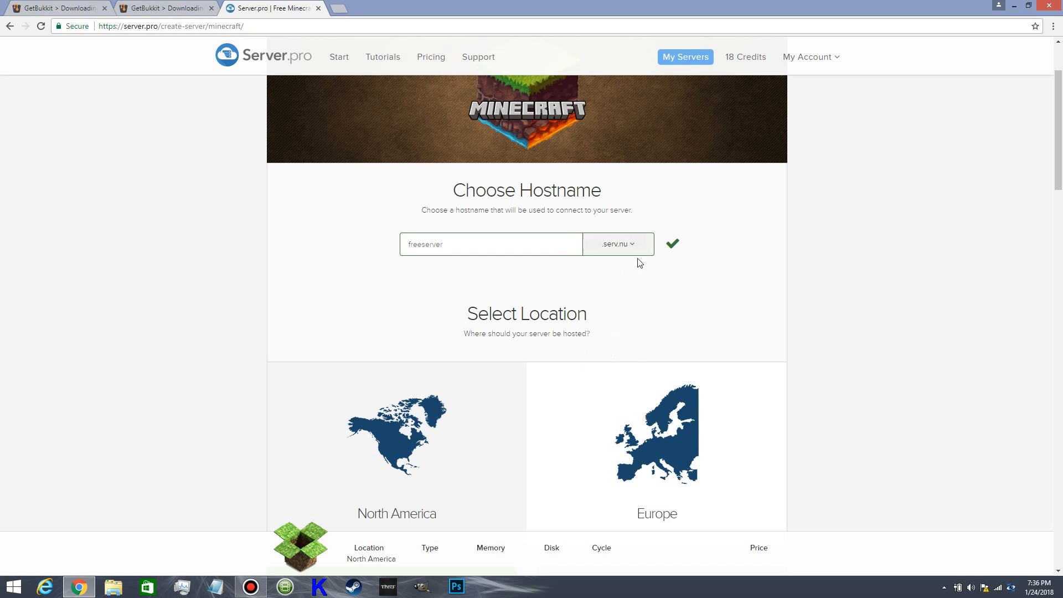
- Select Spigot 1.12.2 as the server type in the Free package
scroll(562, 289, down, 7)
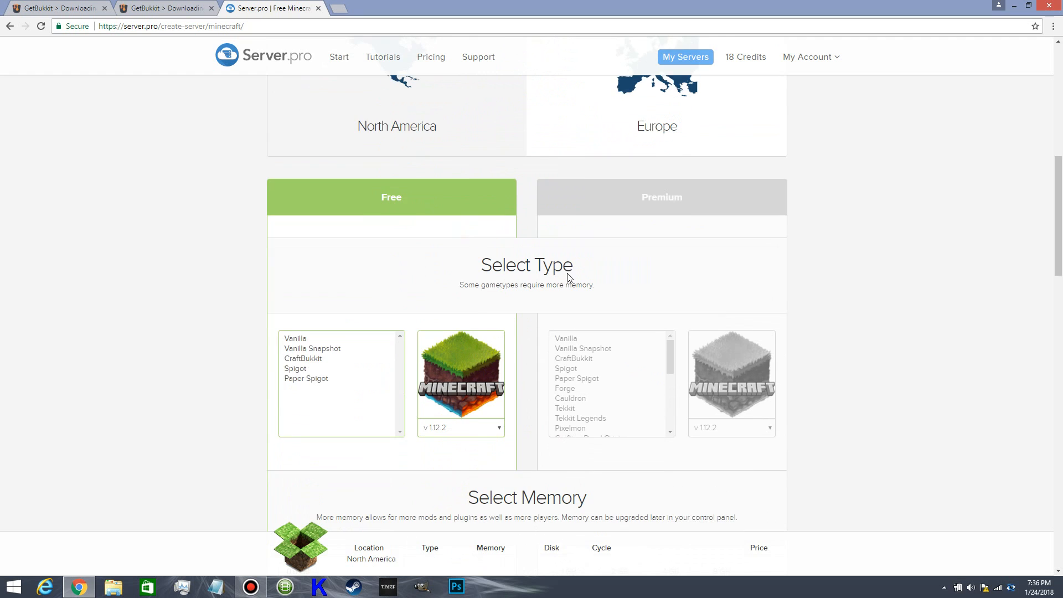
scroll(569, 274, down, 11)
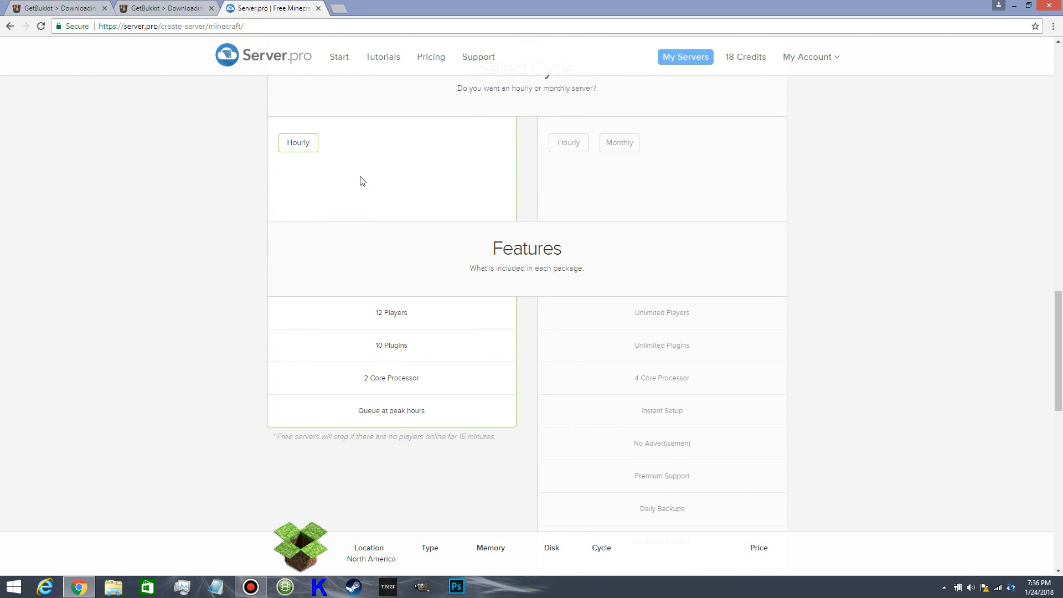
scroll(400, 238, up, 5)
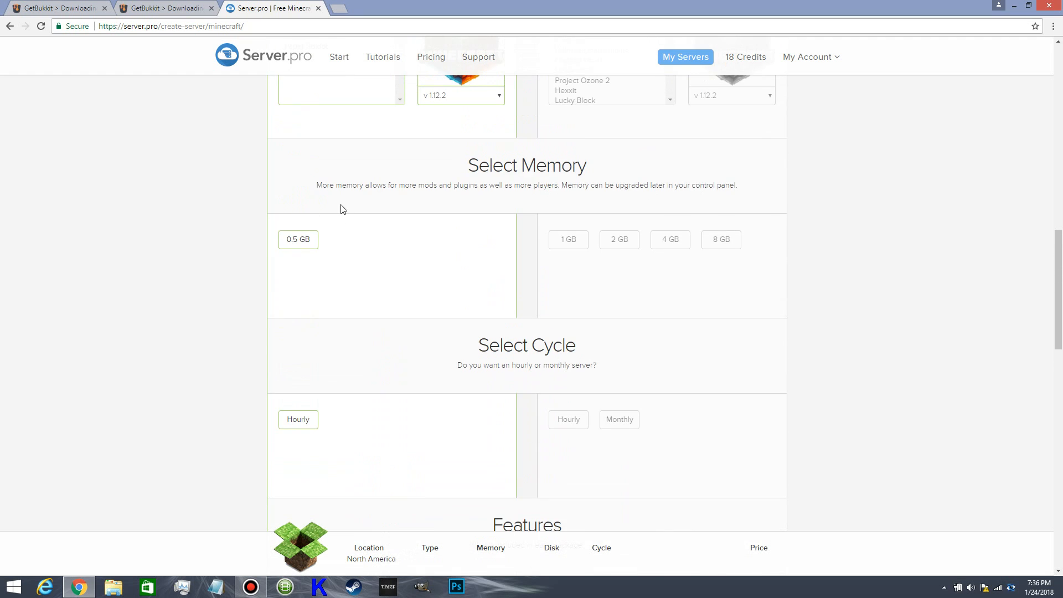
scroll(341, 209, up, 3)
click(297, 203)
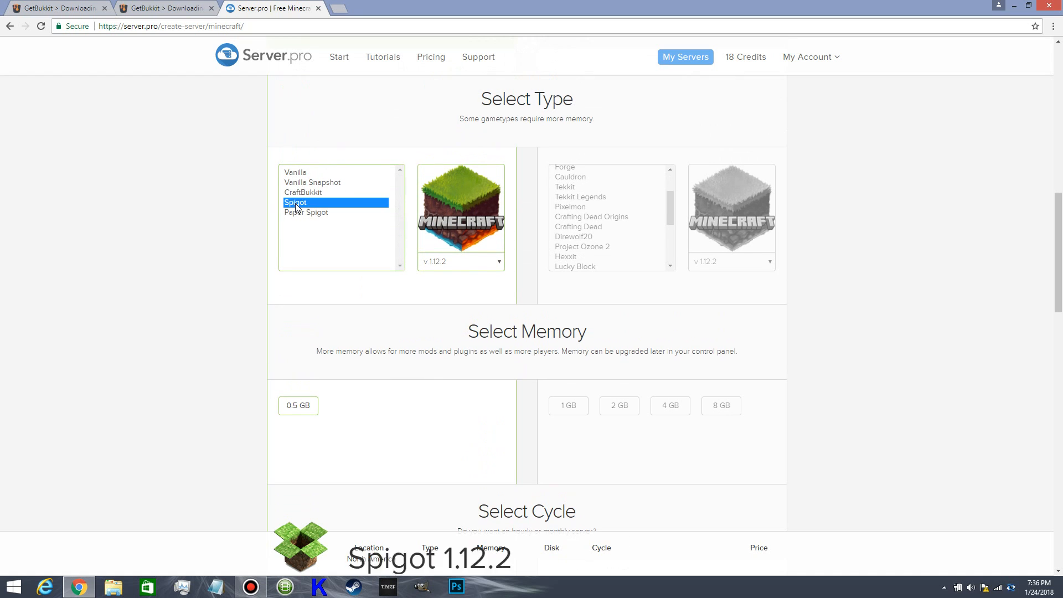
scroll(505, 292, down, 10)
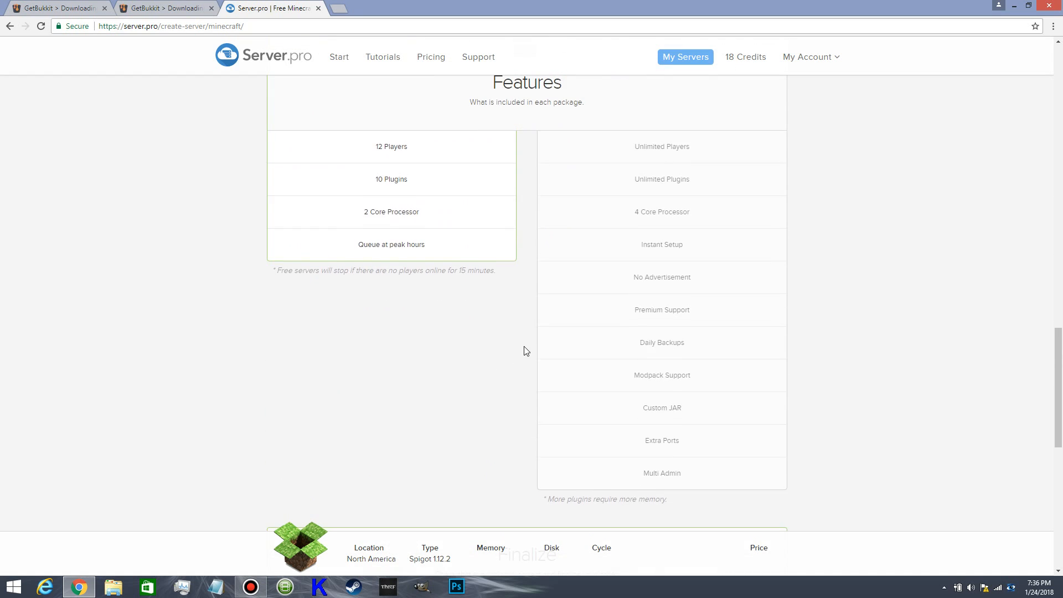
scroll(524, 350, down, 5)
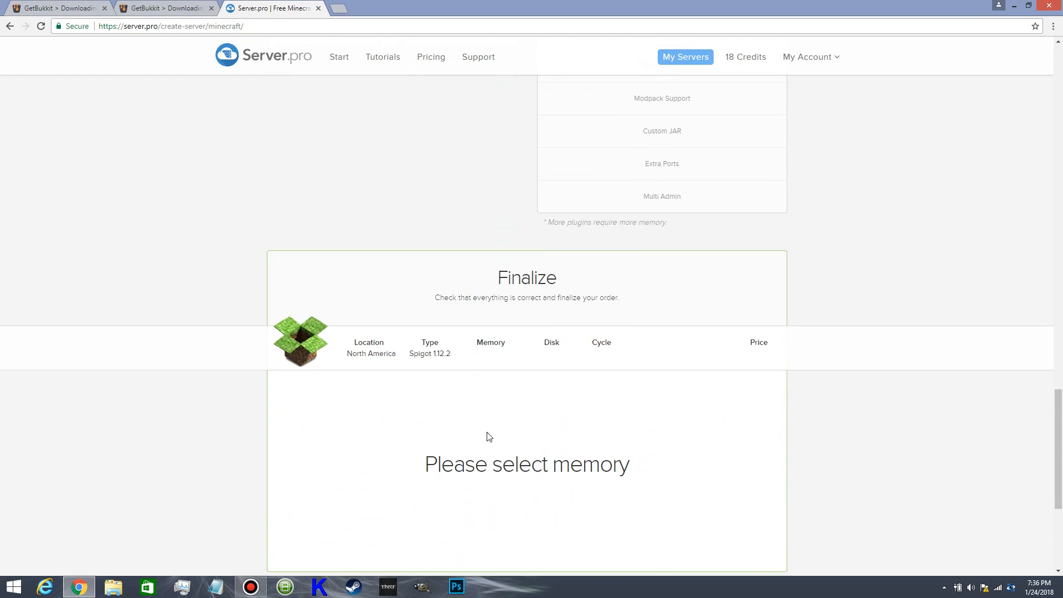
- Choose 0.5 GB of memory and the hourly cycle in the Free package and create the server
scroll(498, 432, up, 11)
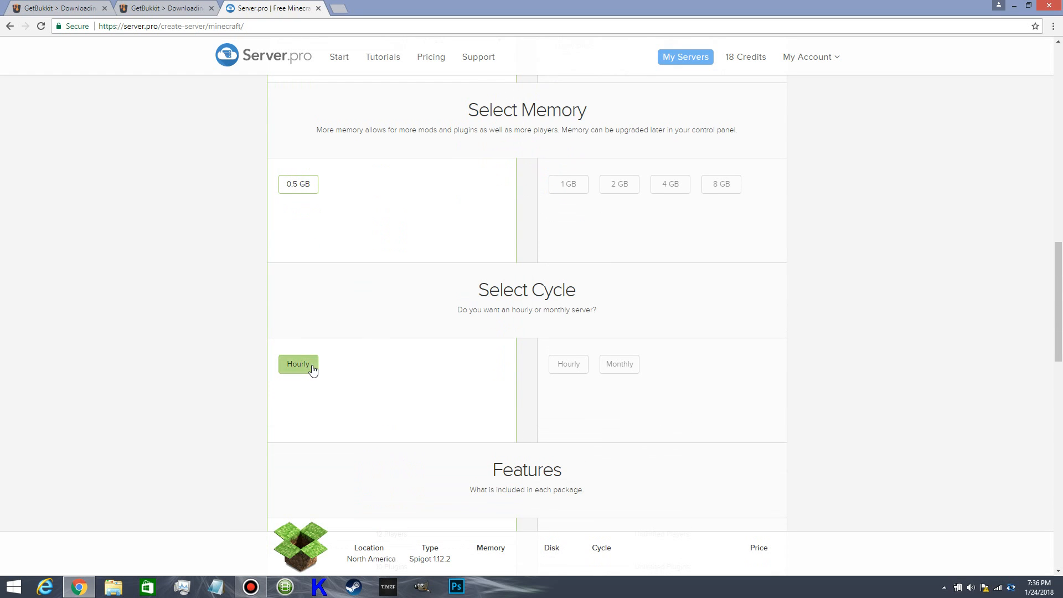
click(313, 369)
click(305, 185)
scroll(450, 291, down, 7)
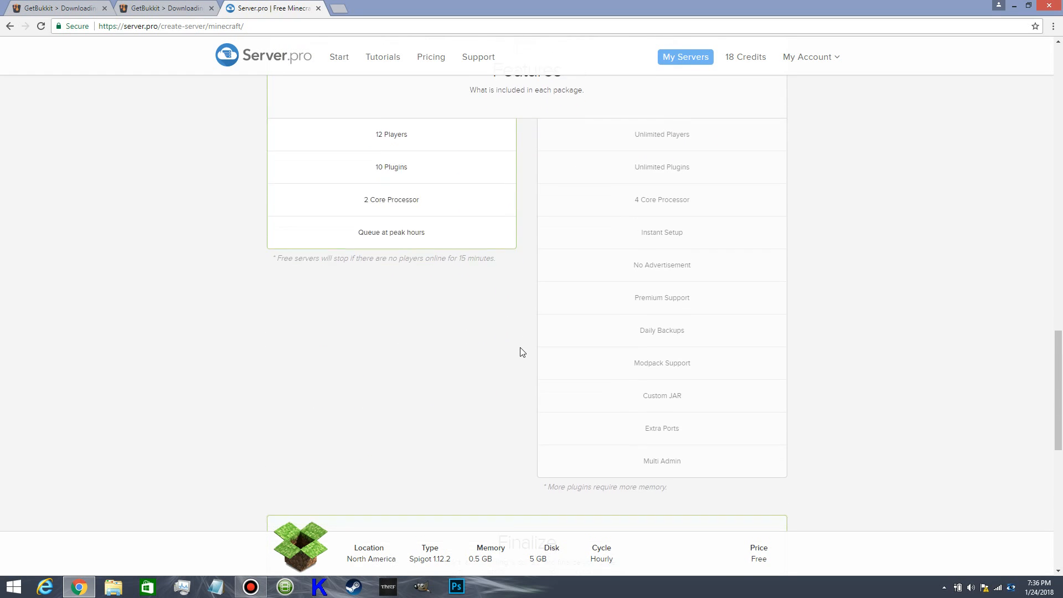
scroll(520, 351, down, 4)
scroll(641, 476, down, 1)
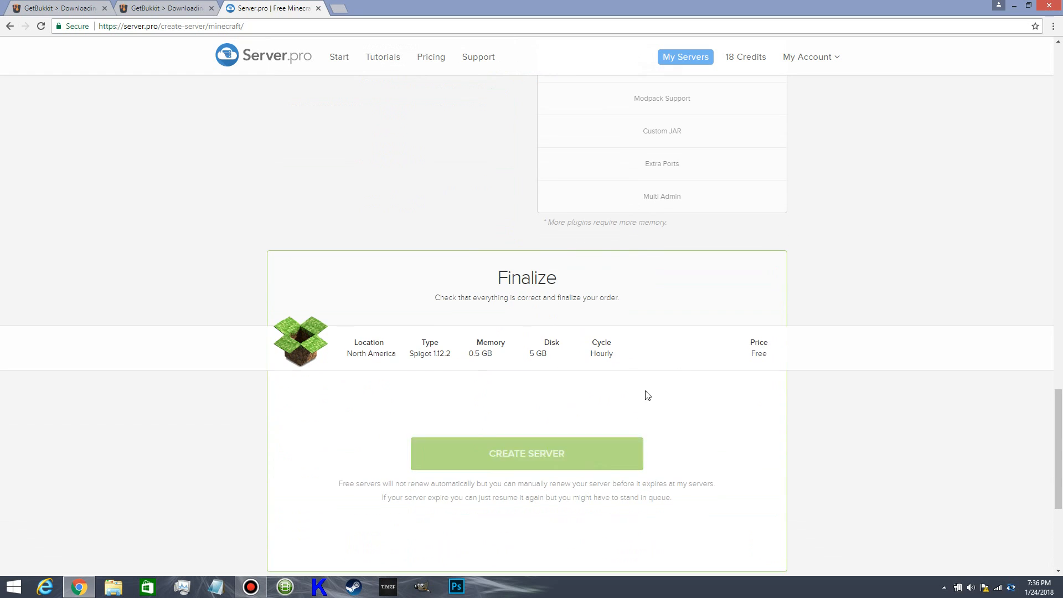
click(524, 453)
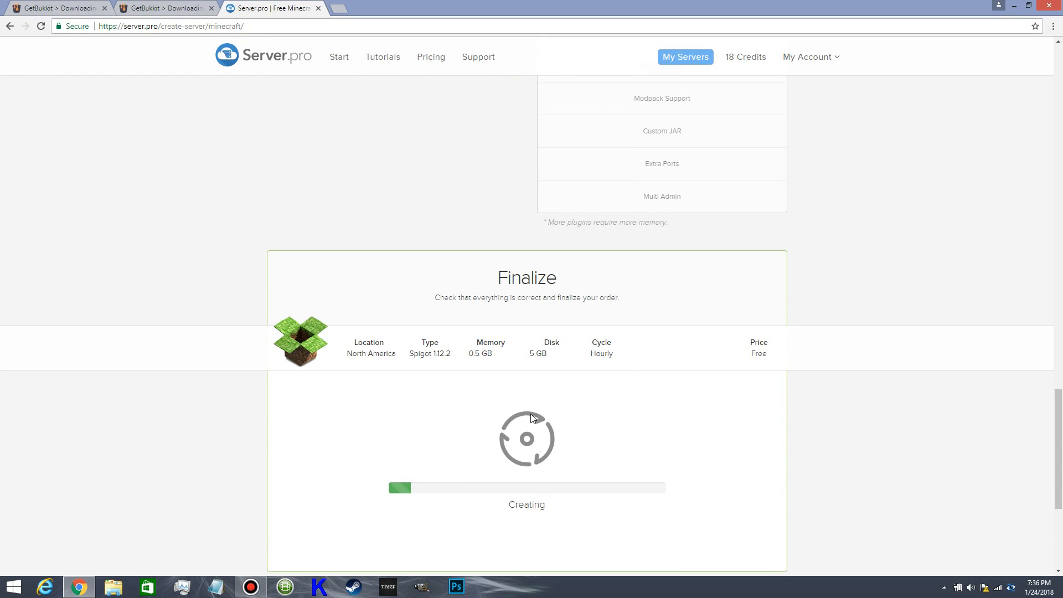
- Examine the new server's overview, configuration settings, console output and root files in the control panel
scroll(607, 280, down, 2)
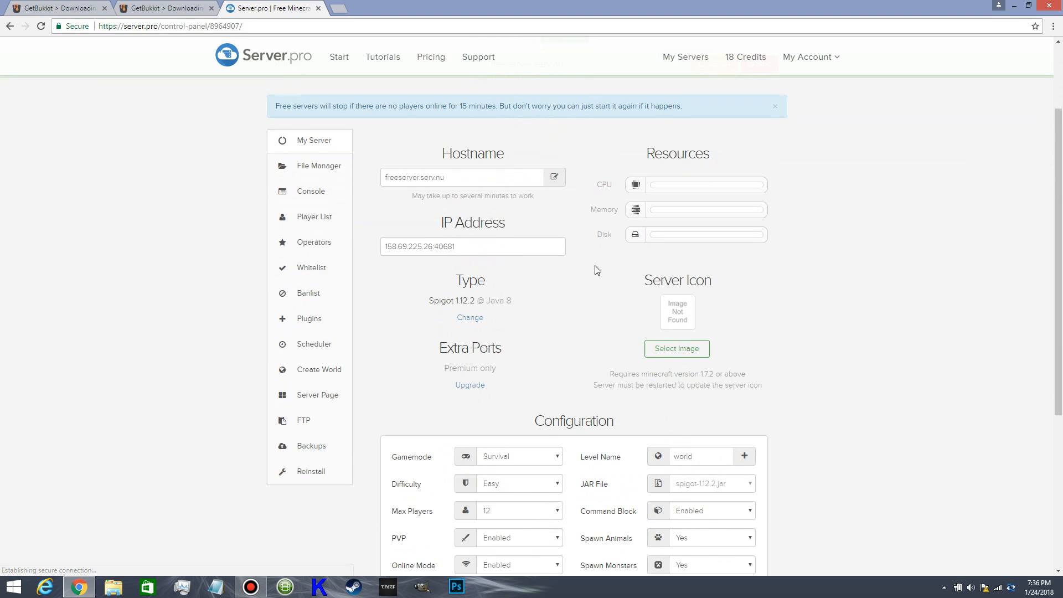
scroll(905, 322, down, 2)
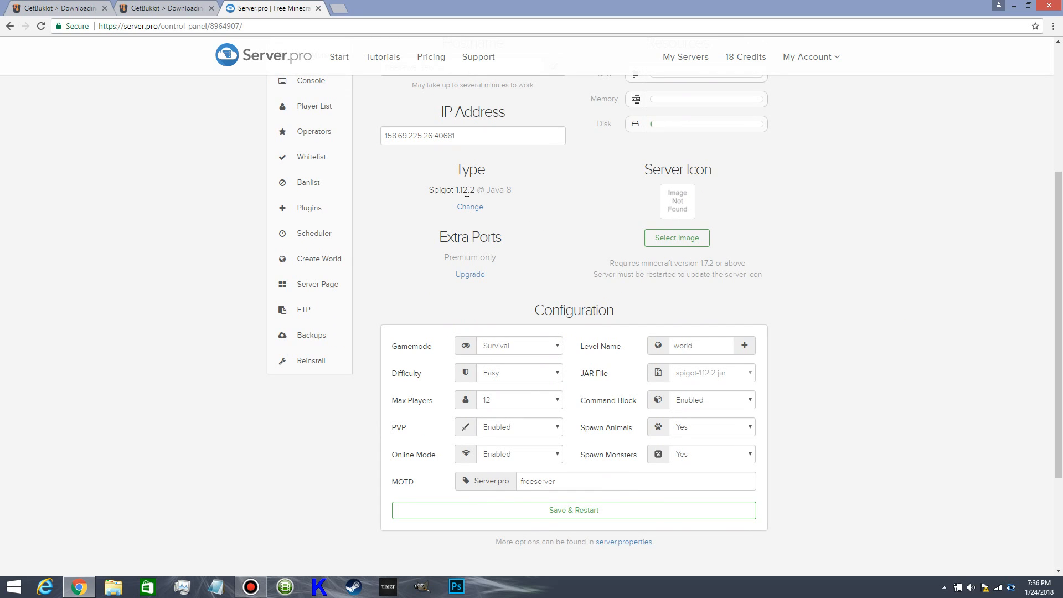
scroll(354, 180, up, 1)
scroll(332, 158, up, 1)
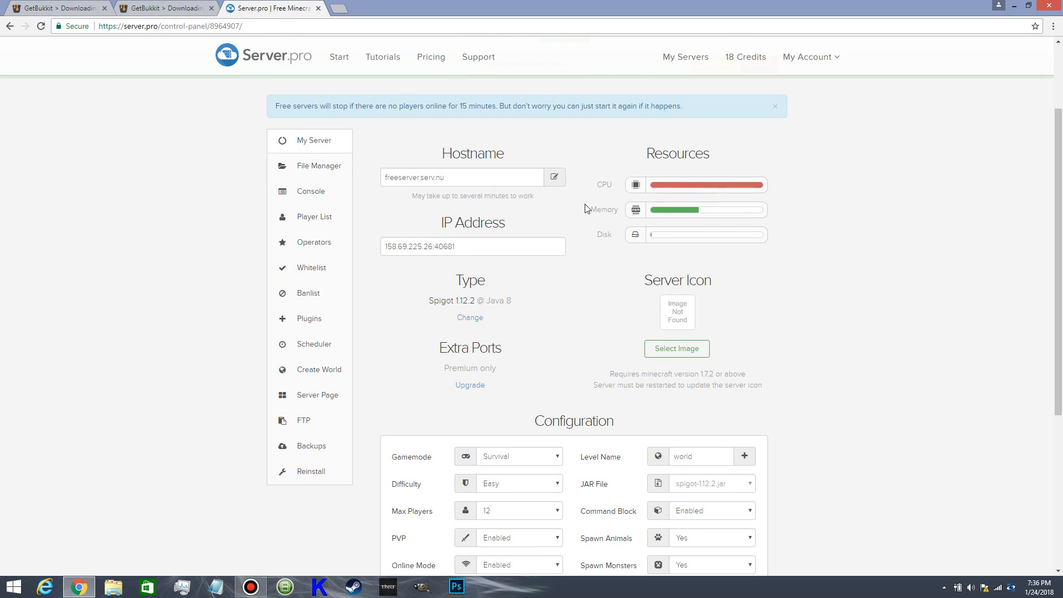
click(309, 191)
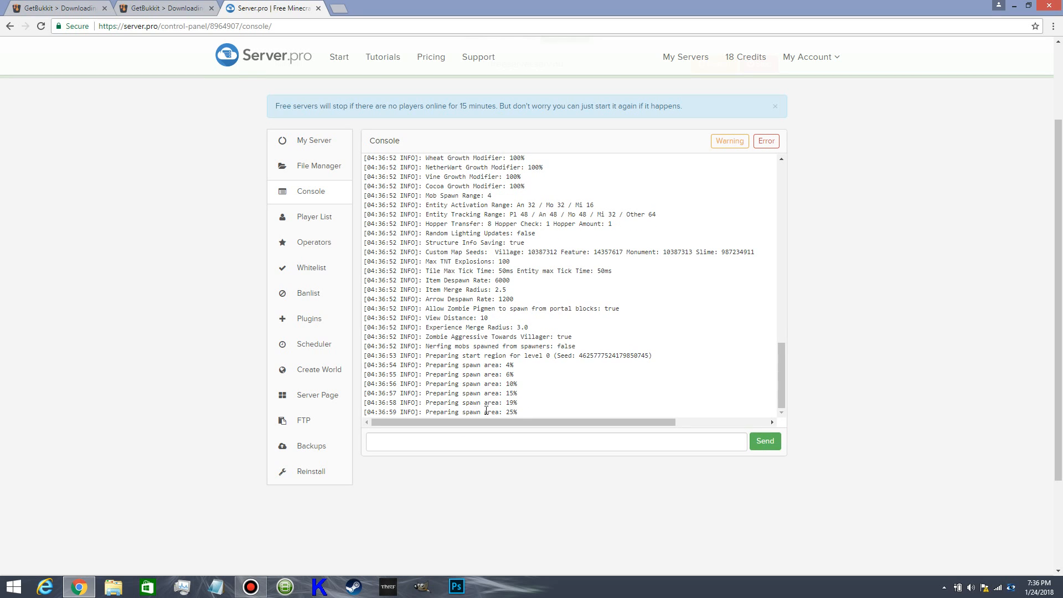
click(302, 173)
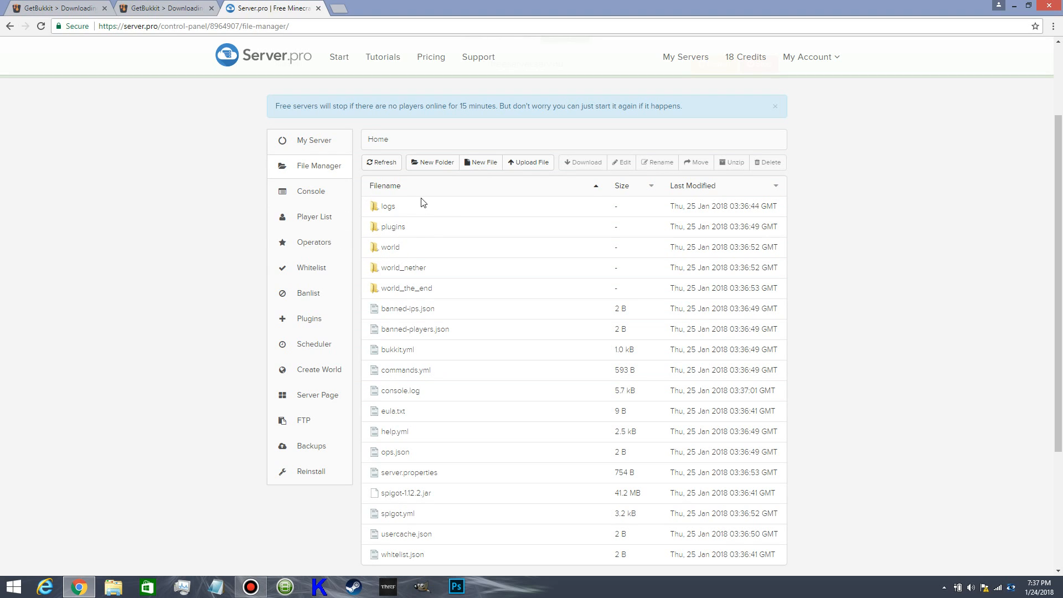
scroll(455, 355, down, 3)
scroll(455, 354, up, 3)
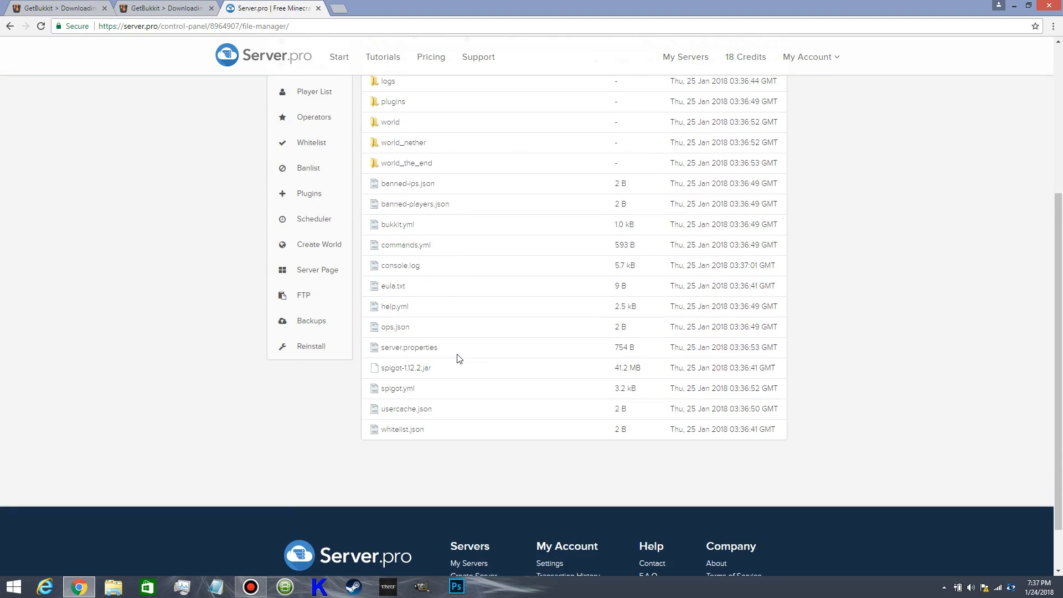
- Search the server's Bukkit plugins for vault and install the latest version of Vault
click(311, 303)
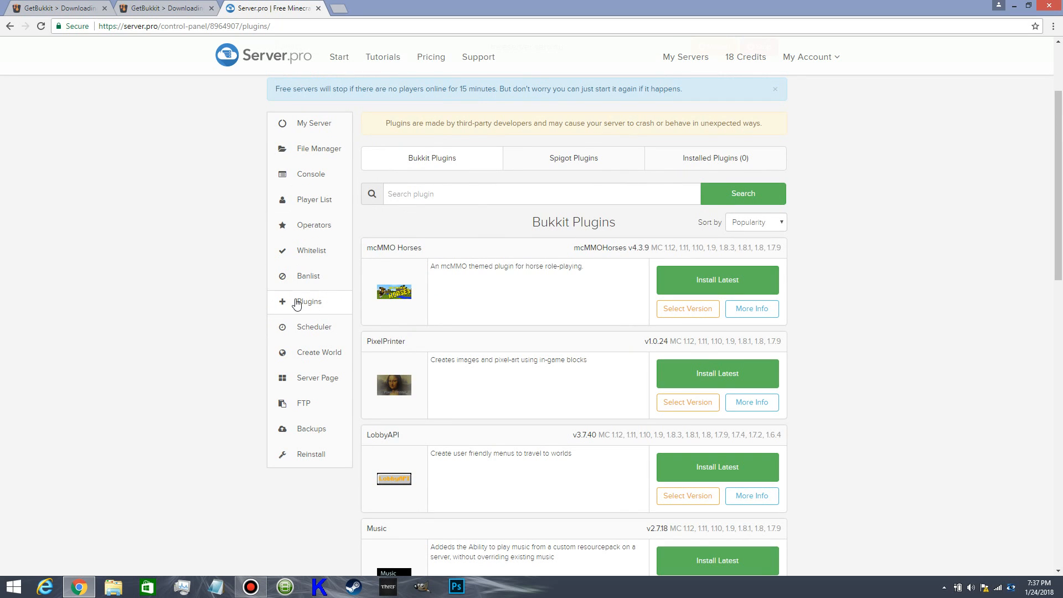
click(557, 157)
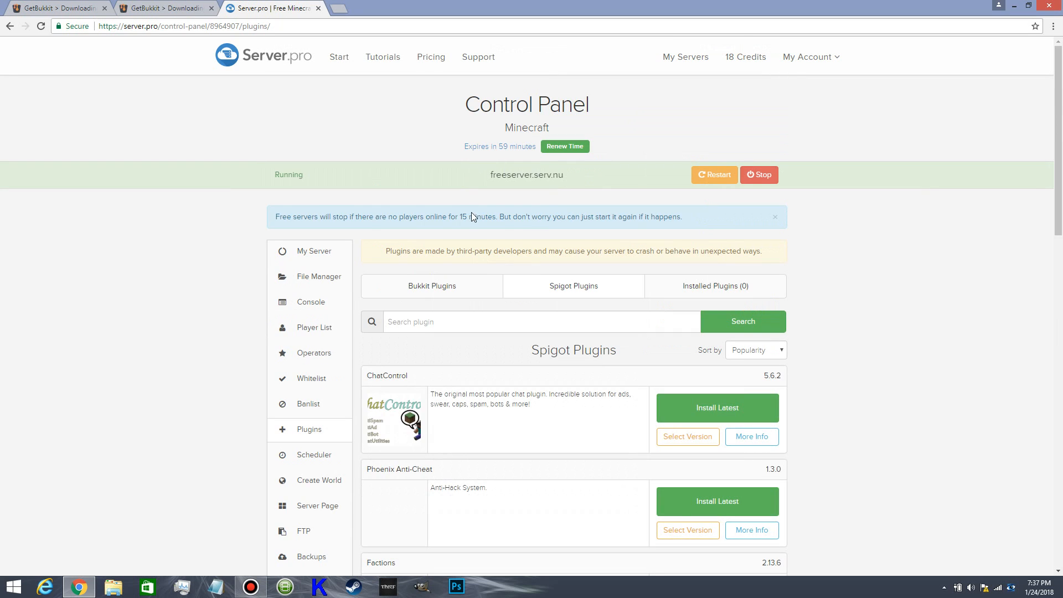
click(447, 289)
scroll(608, 265, down, 2)
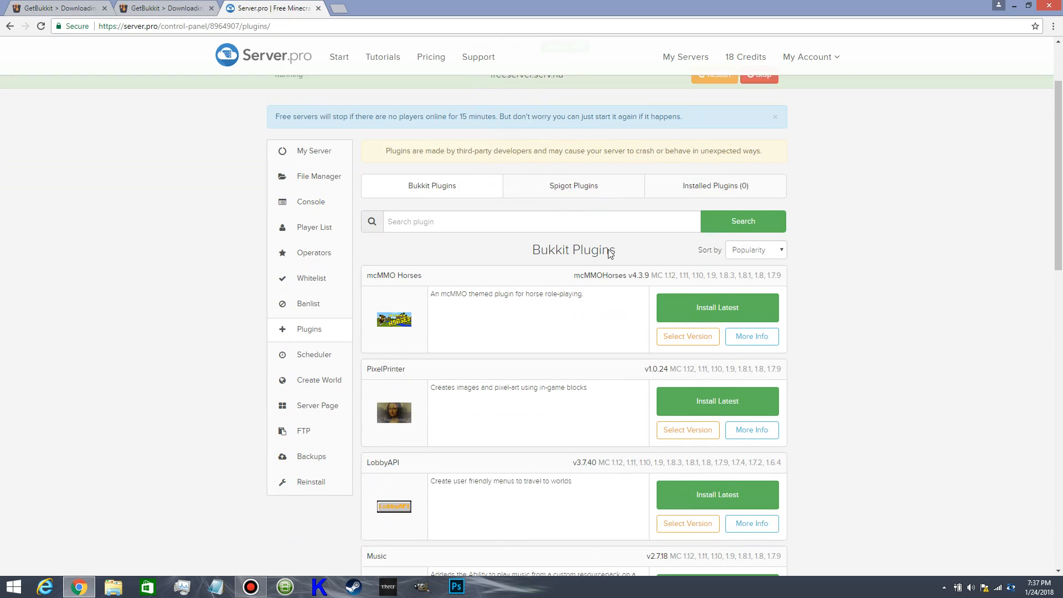
scroll(549, 190, down, 1)
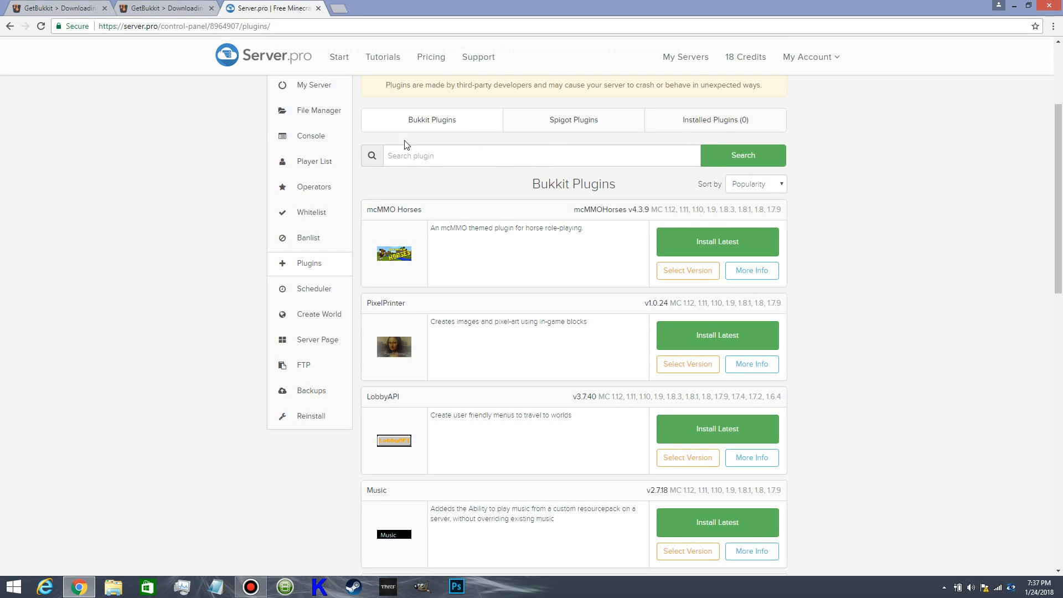
click(419, 154)
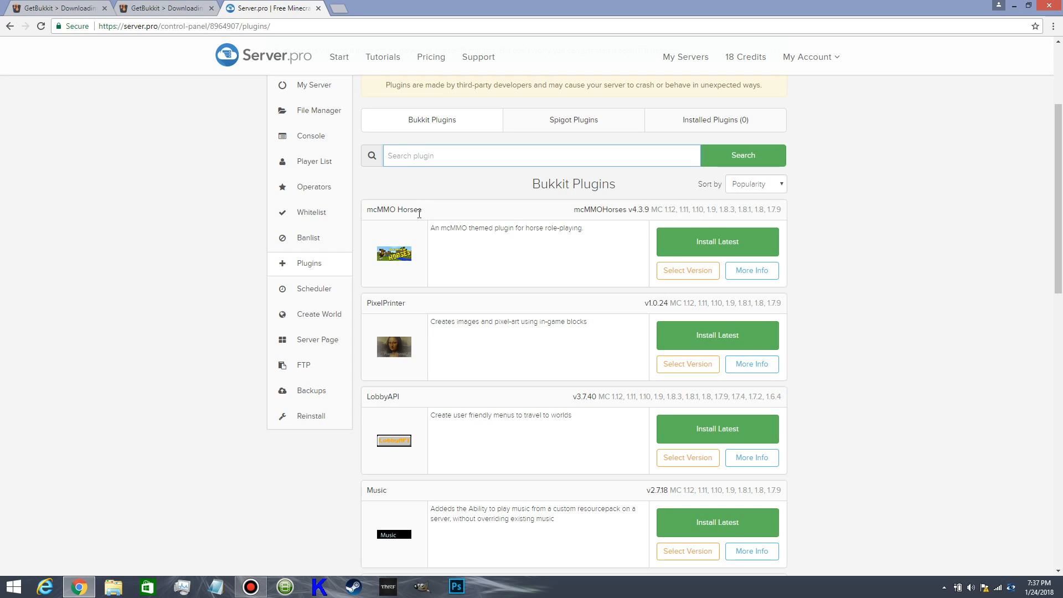
text(vault)
click(712, 161)
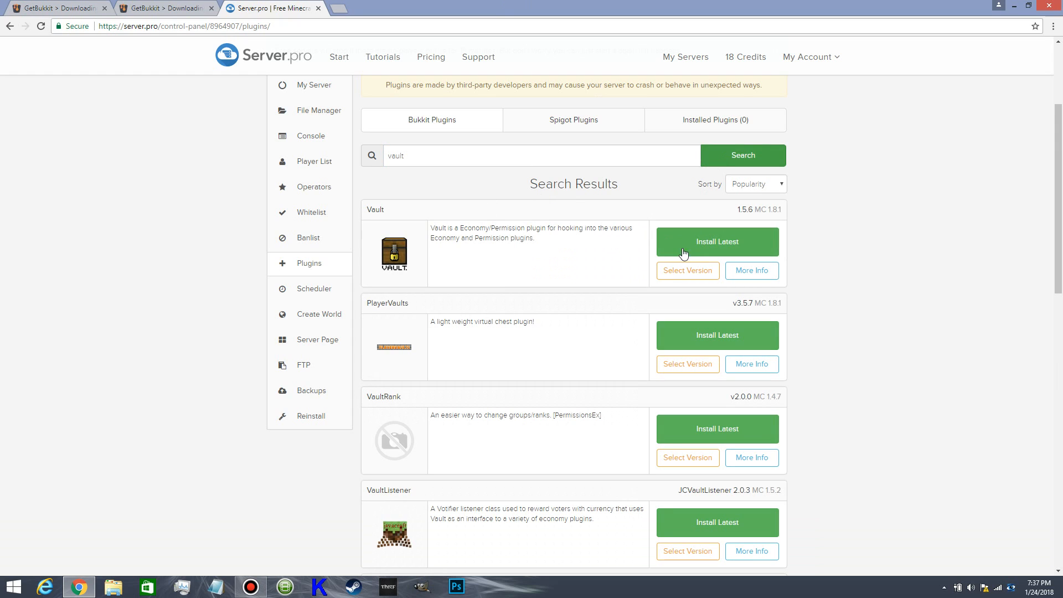
click(683, 253)
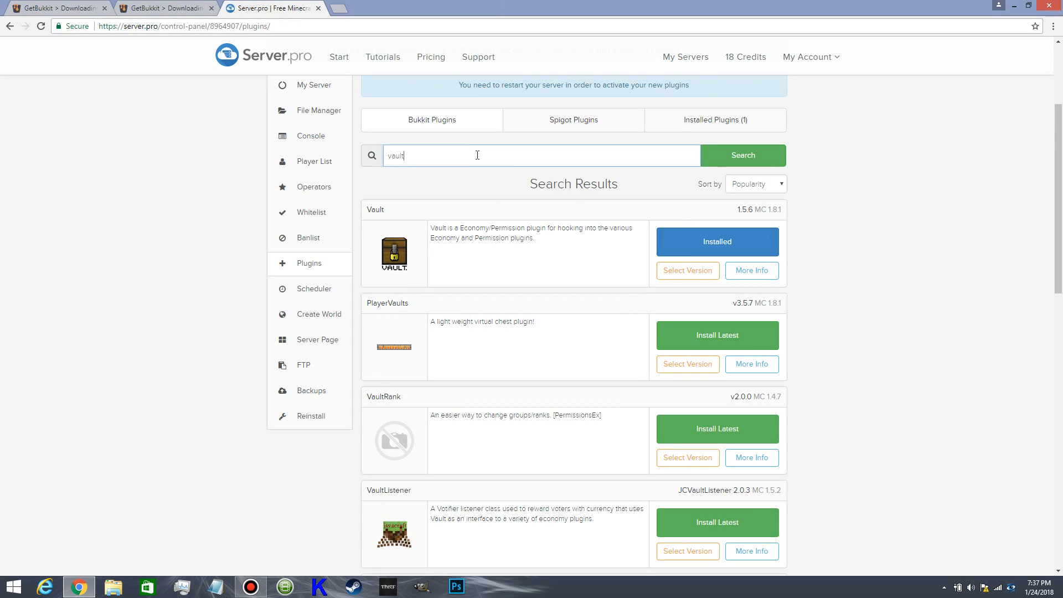
- Search the Bukkit plugins for cceconomy and install the latest version of CCEconomy
key(BackSpace)
text(cceconomy)
key(Return)
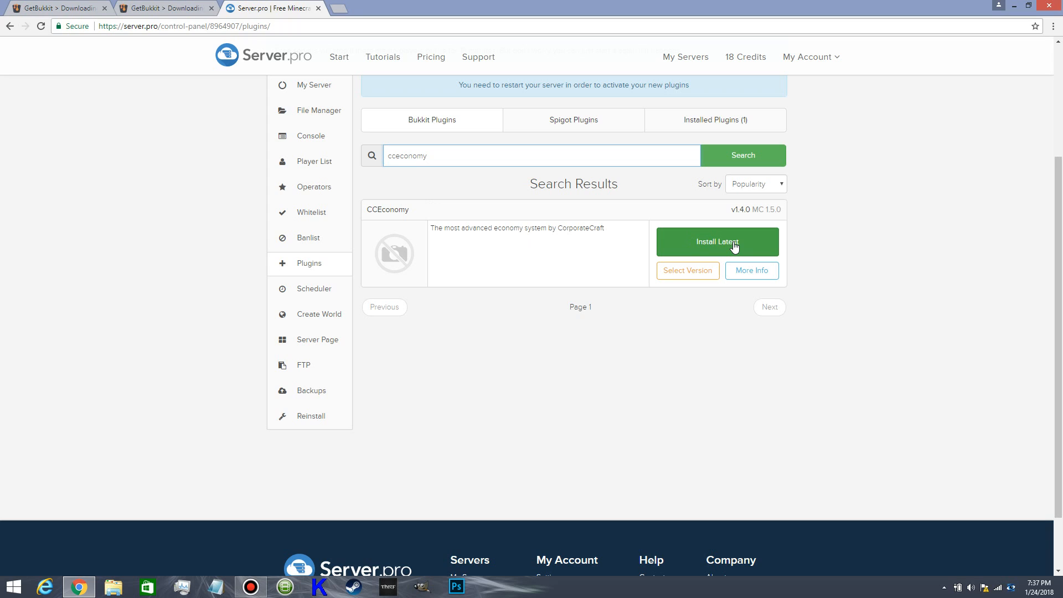
click(698, 247)
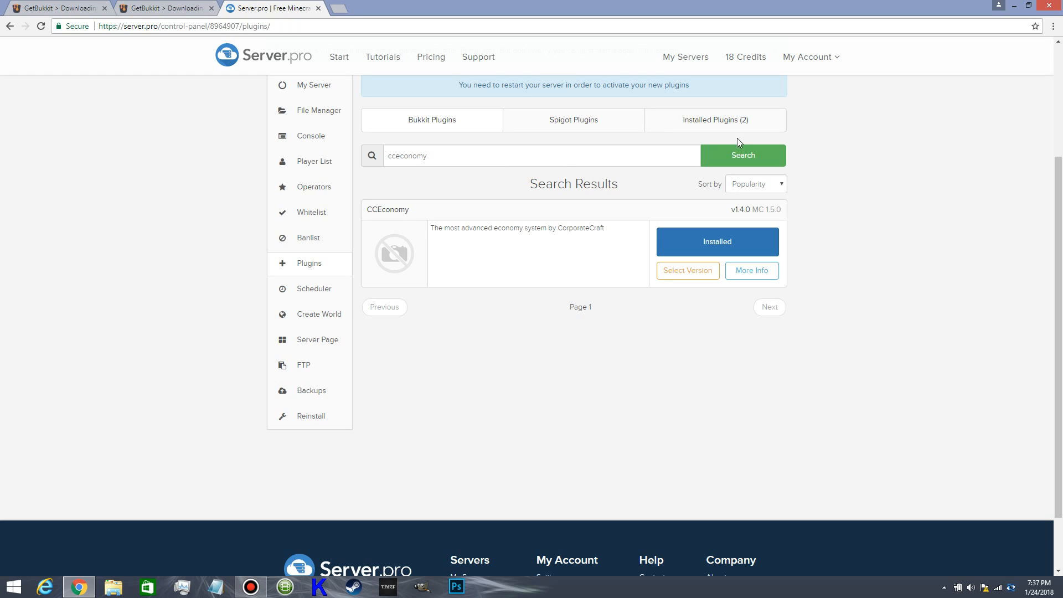
- Search the Bukkit plugins for perms
double_click(635, 161)
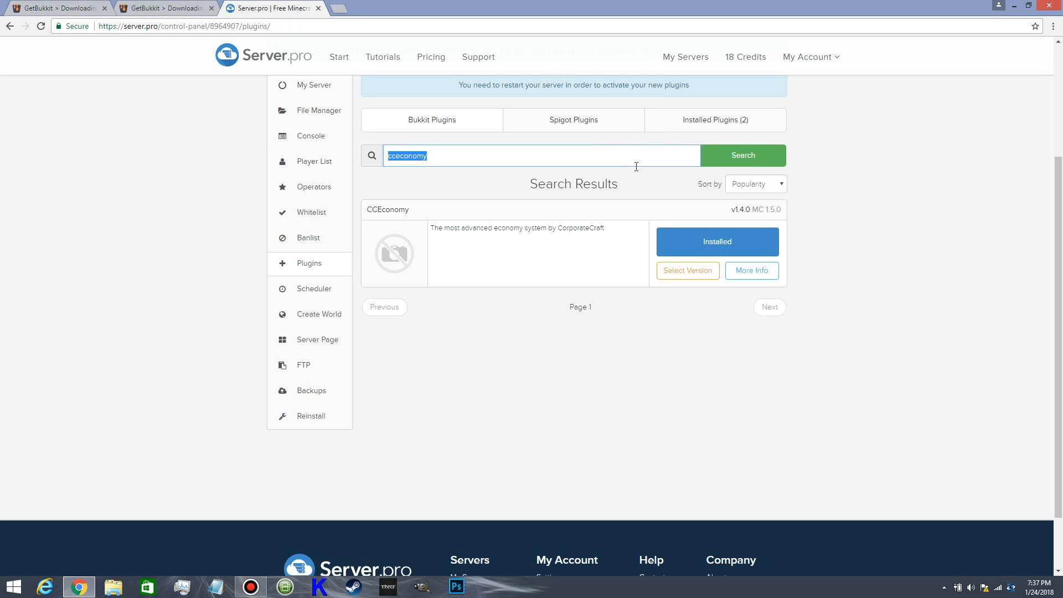
text(perms)
key(Return)
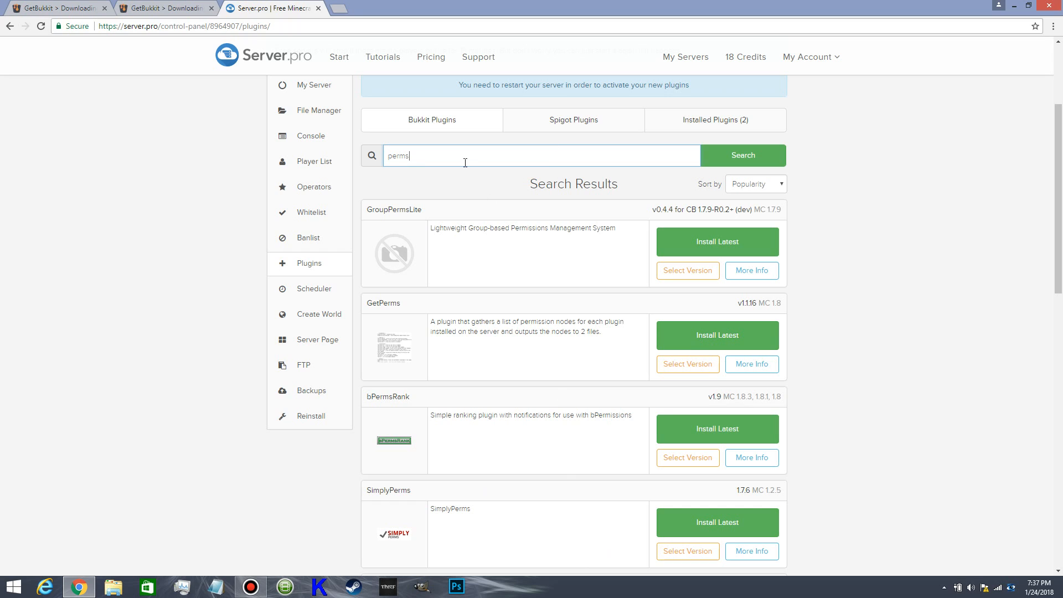
- Search the Bukkit plugins for factions and install the latest version of Factions
key(ctrl+a)
text(factions)
key(Return)
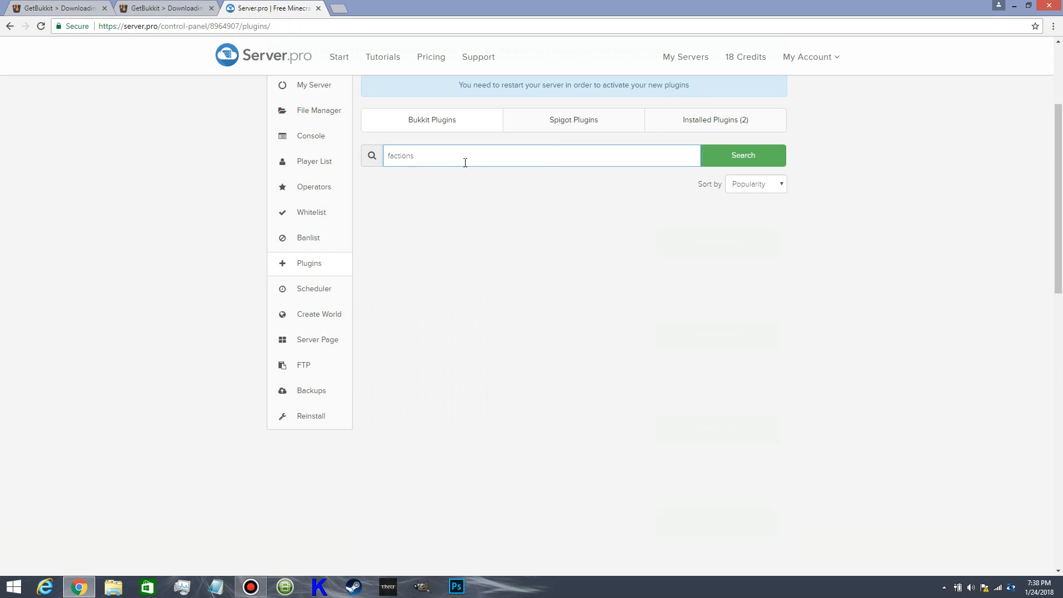
click(718, 243)
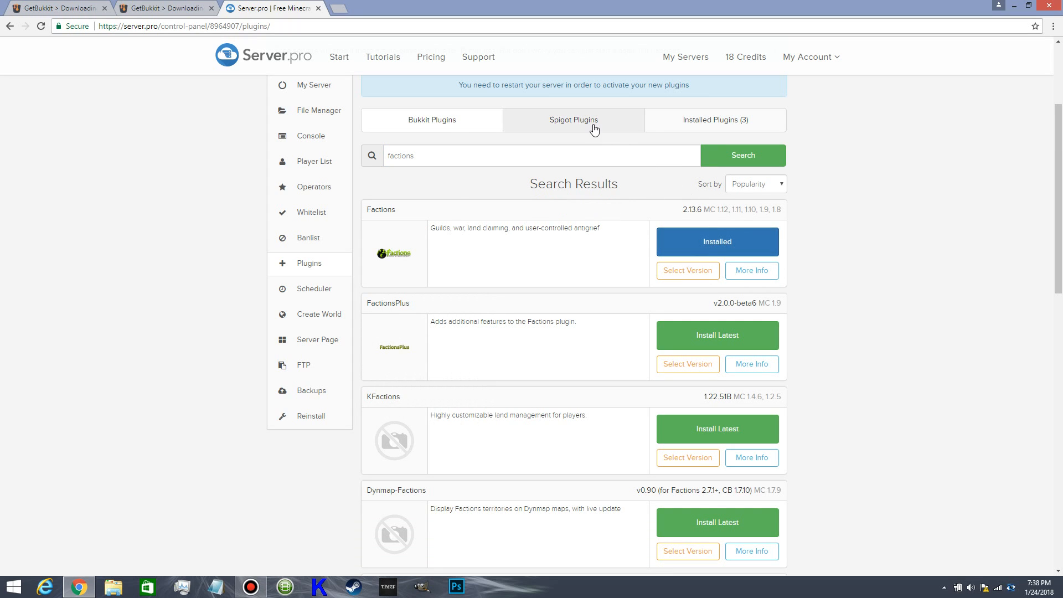
- Review the installed plugins list, then inspect the server's plugins and PluginMetrics folders and return to the root files
click(728, 118)
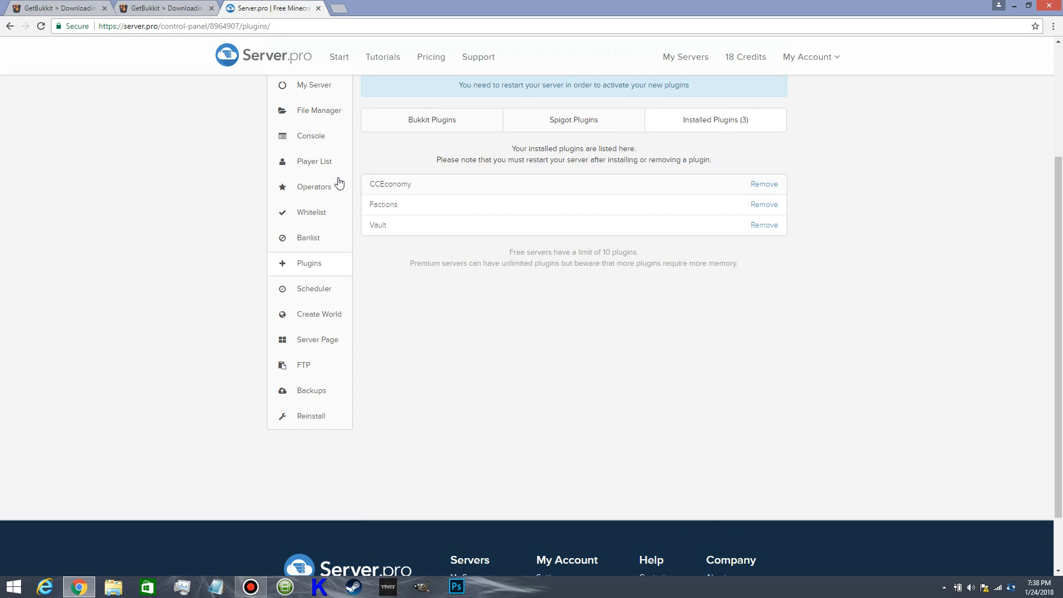
scroll(287, 116, up, 1)
click(318, 172)
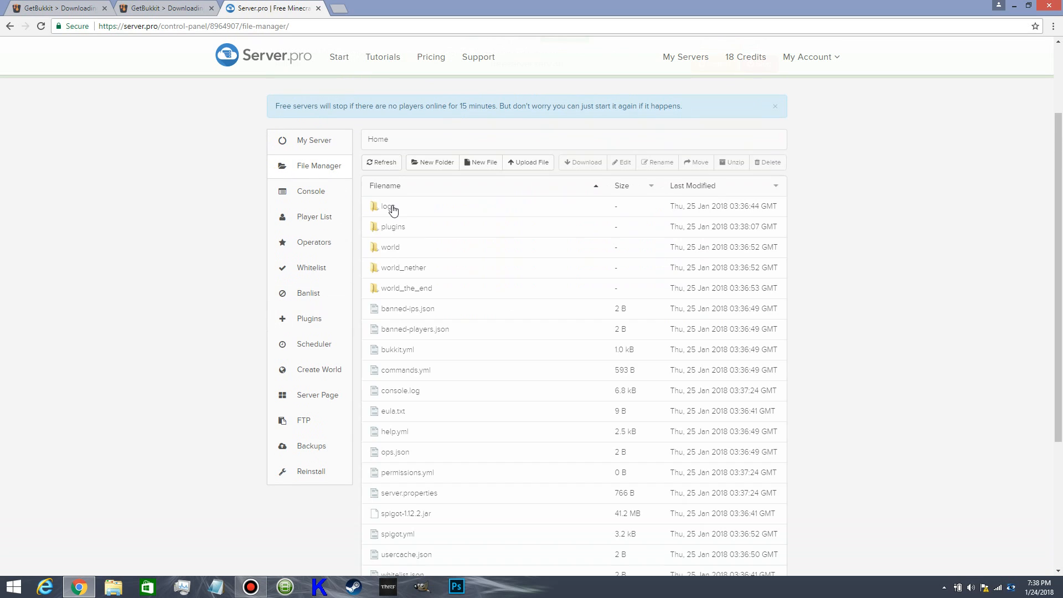
click(392, 227)
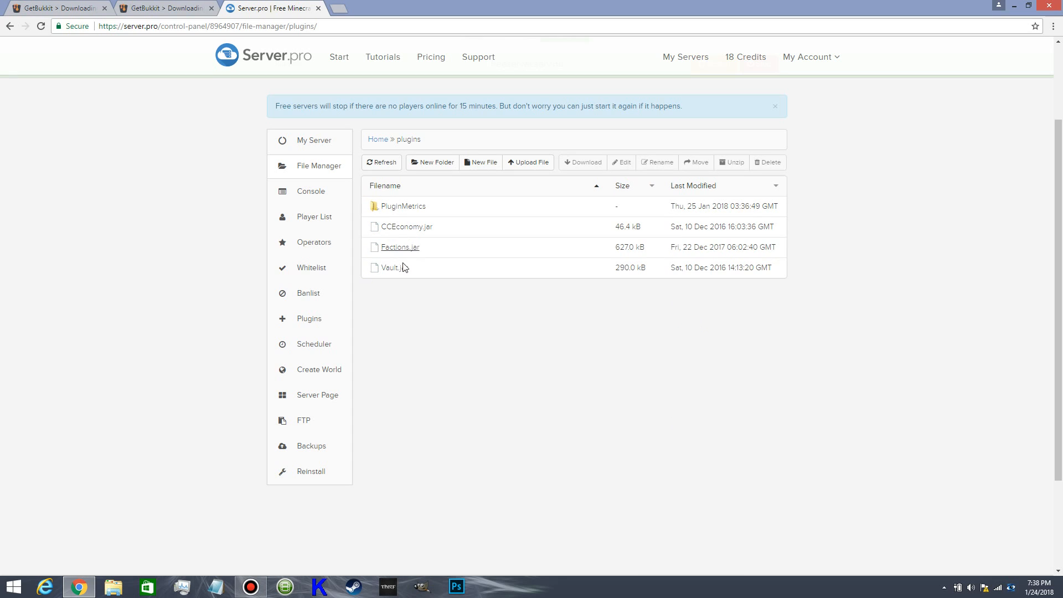
click(389, 207)
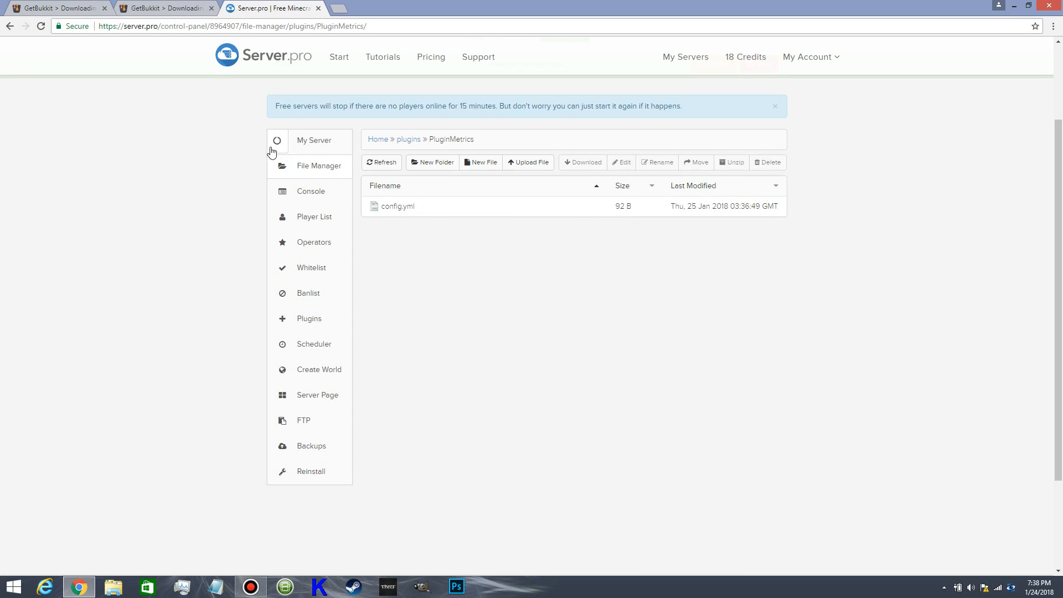
click(313, 170)
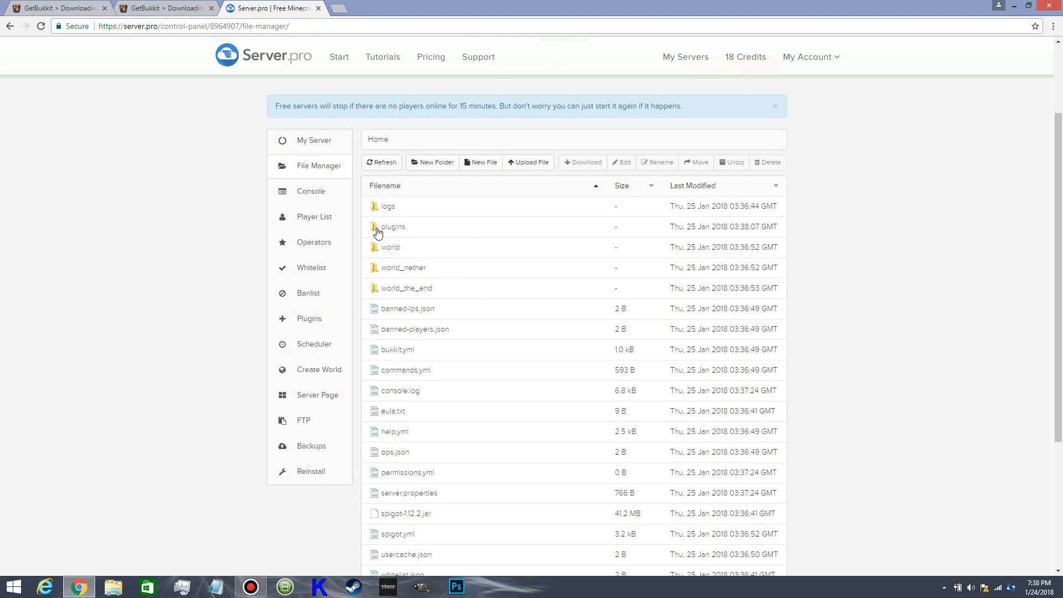
- In File Explorer, move spigot-1.12.2.jar from Downloads into the files folder, skipping the duplicate server.tar
click(110, 593)
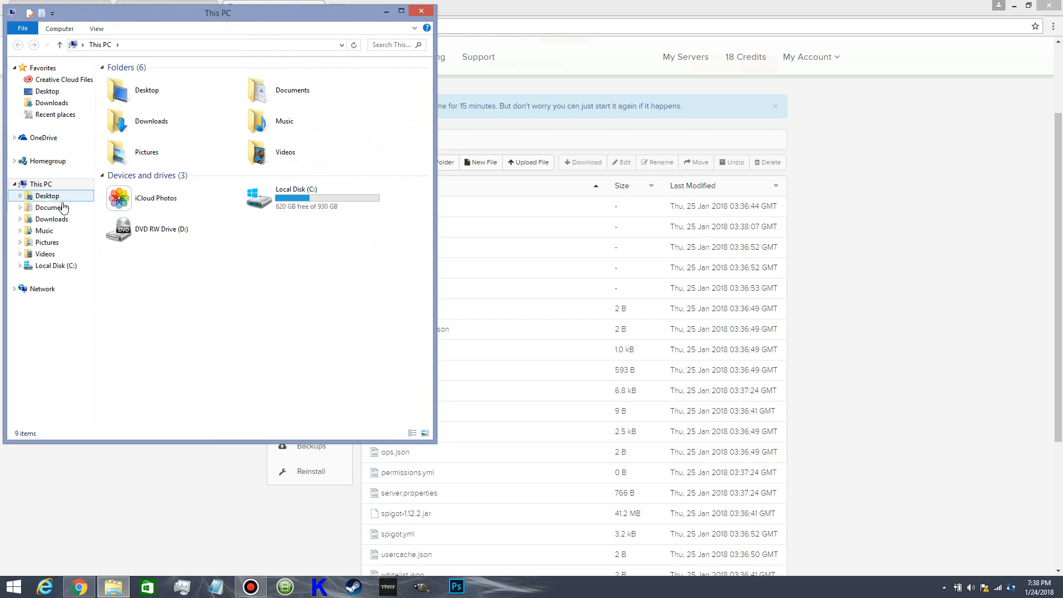
click(63, 218)
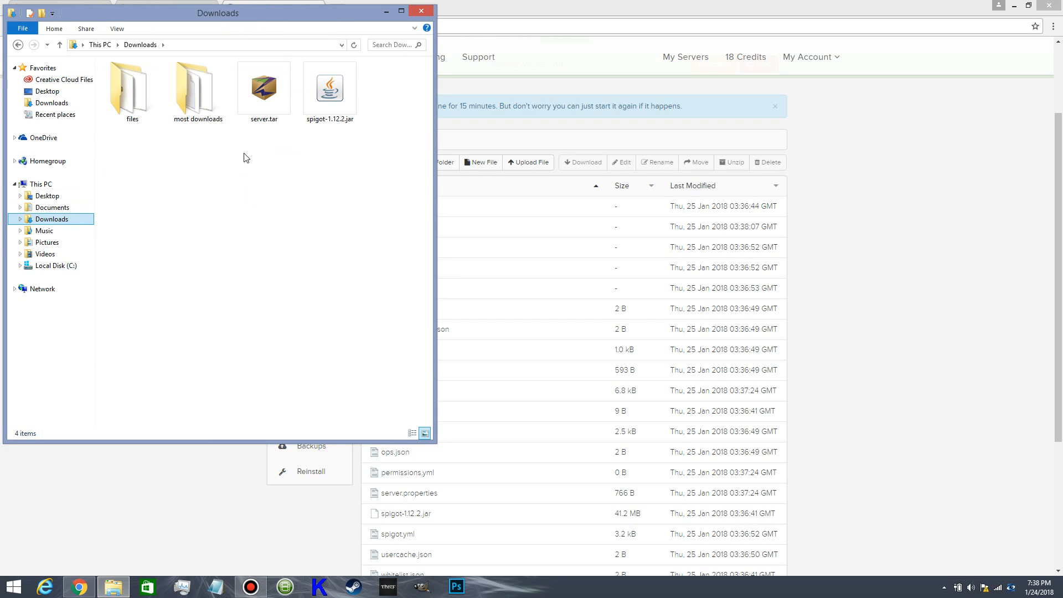
drag(376, 179, 237, 62)
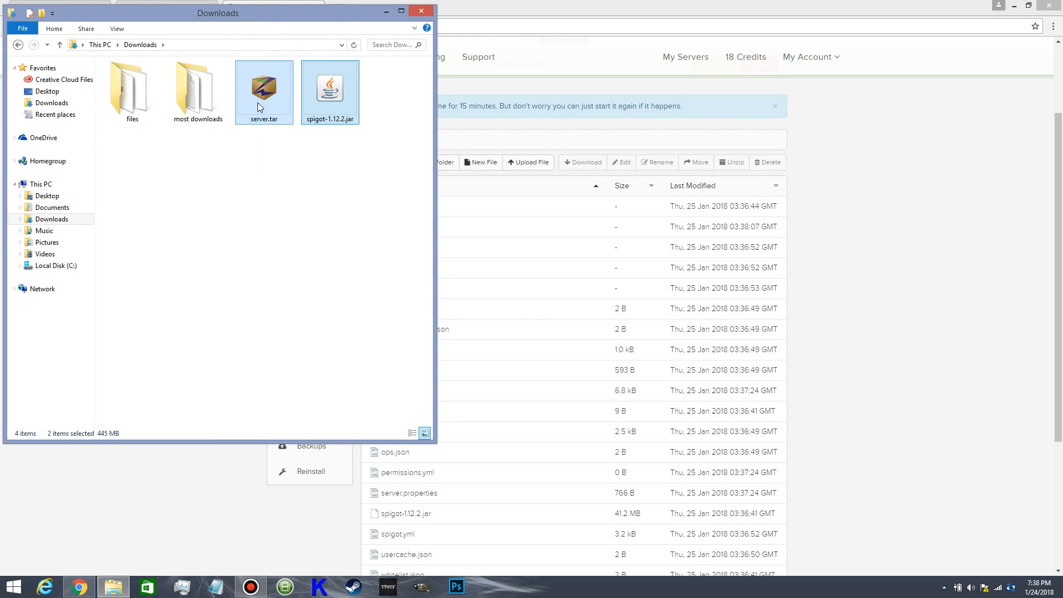
drag(260, 105, 118, 94)
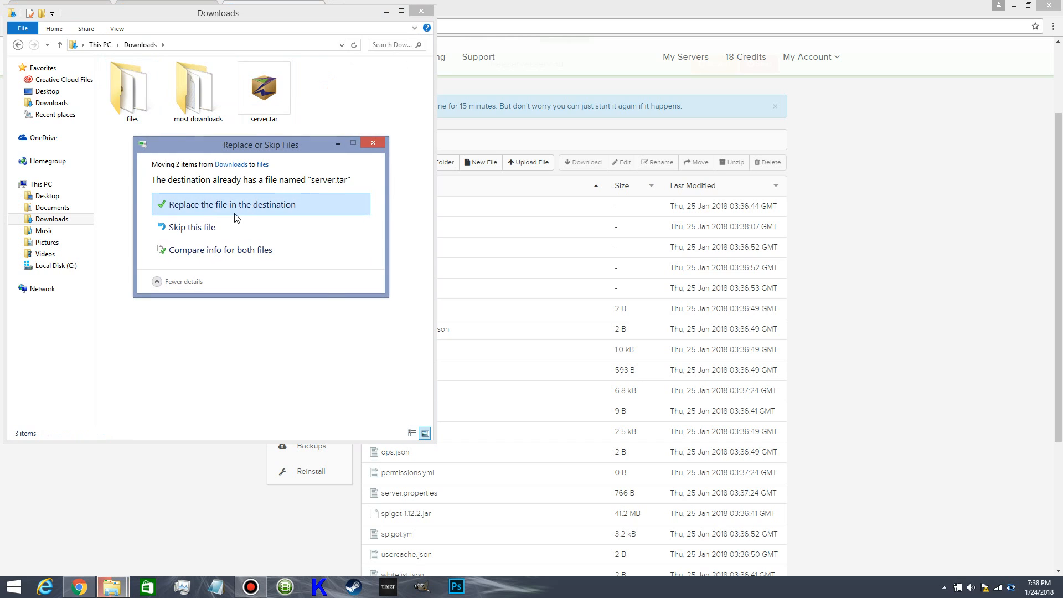
click(209, 227)
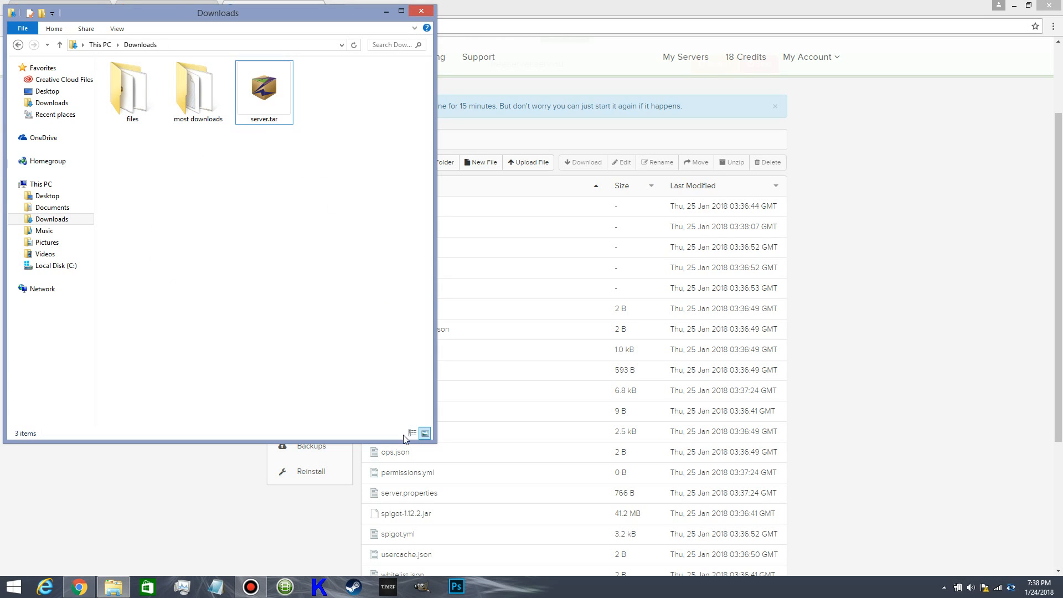
- Move server.tar from Downloads into the files folder, replacing the existing copy, and close File Explorer
right_click(262, 95)
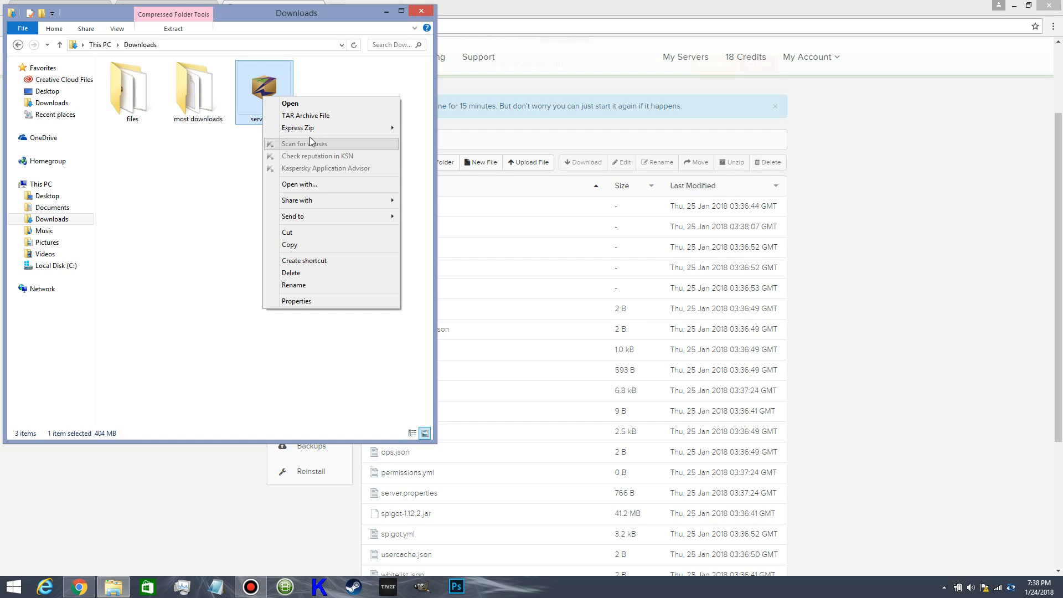
key(Escape)
drag(244, 108, 128, 105)
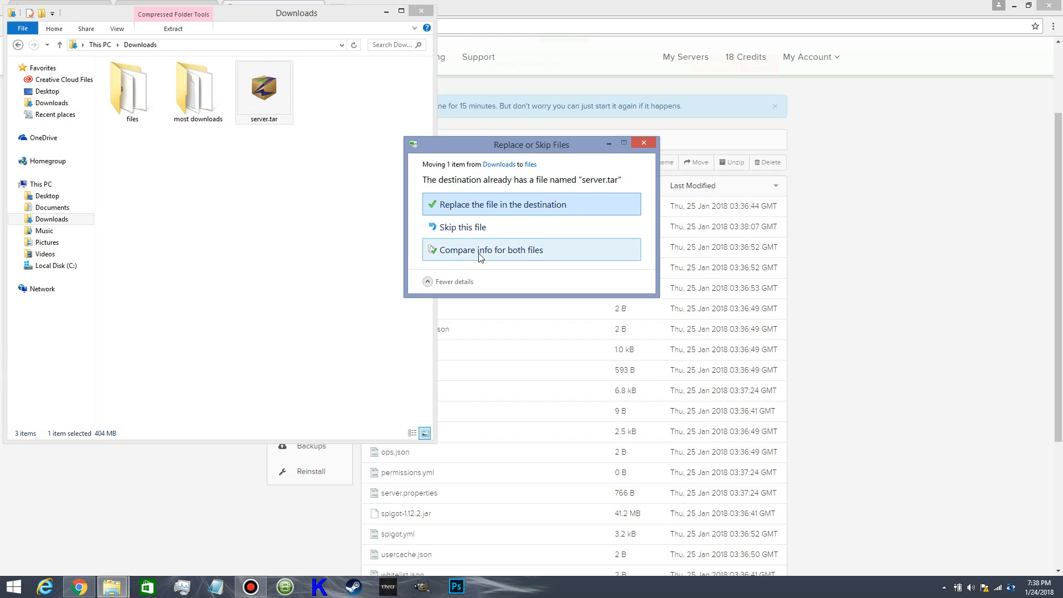
click(492, 205)
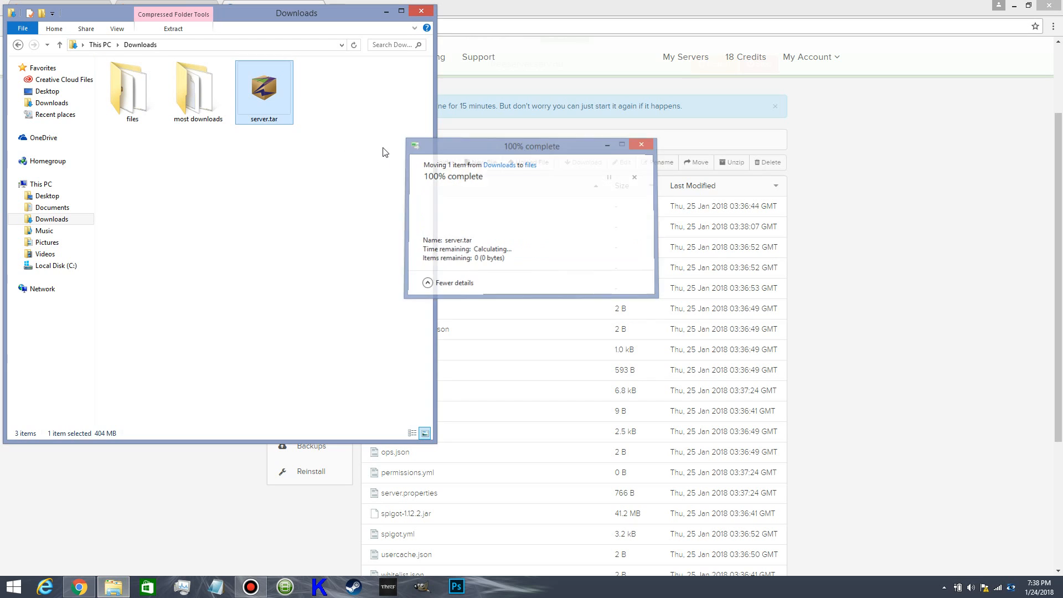
right_click(259, 116)
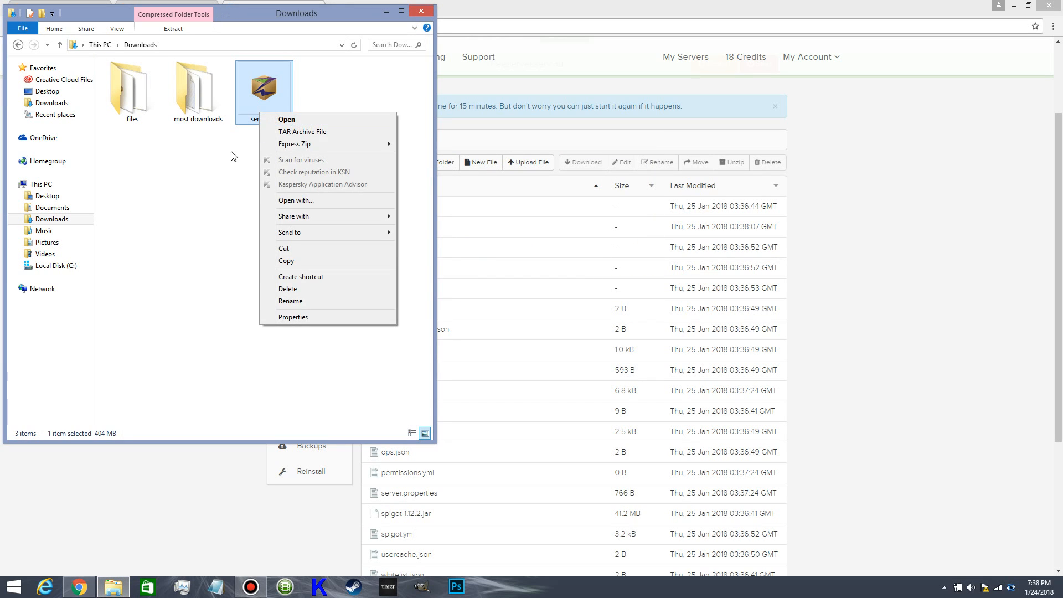
click(154, 147)
drag(236, 123, 210, 96)
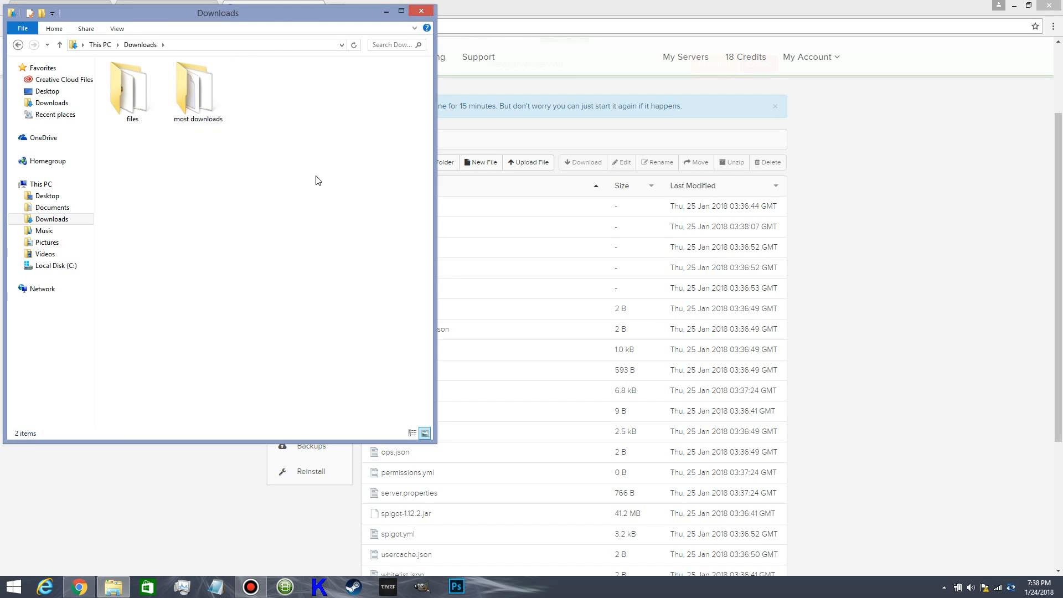
click(427, 10)
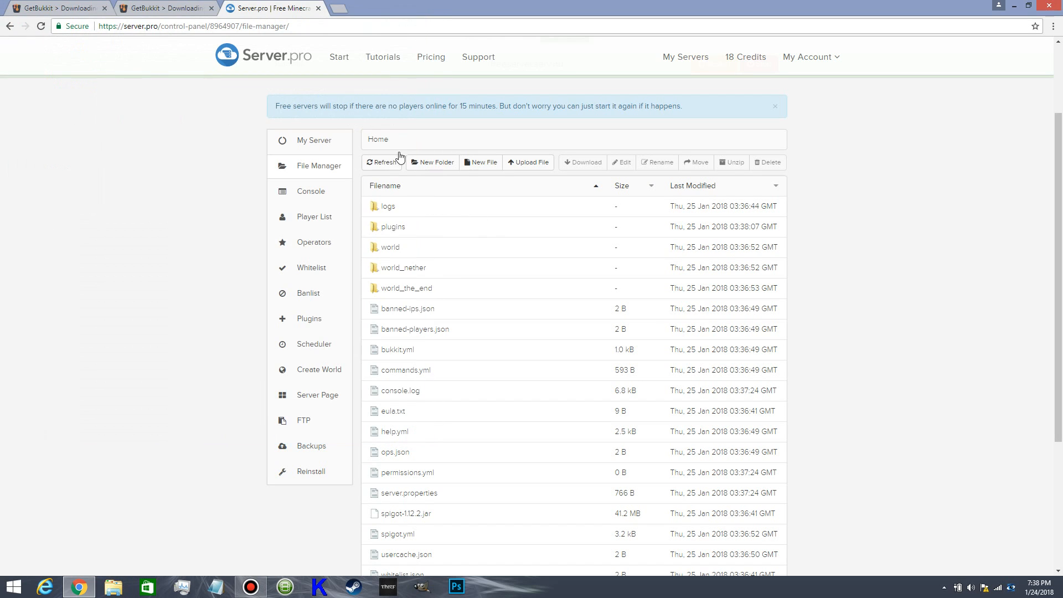
- Select every folder and file in the server's home directory, from logs through whitelist.json, and download them together
click(488, 210)
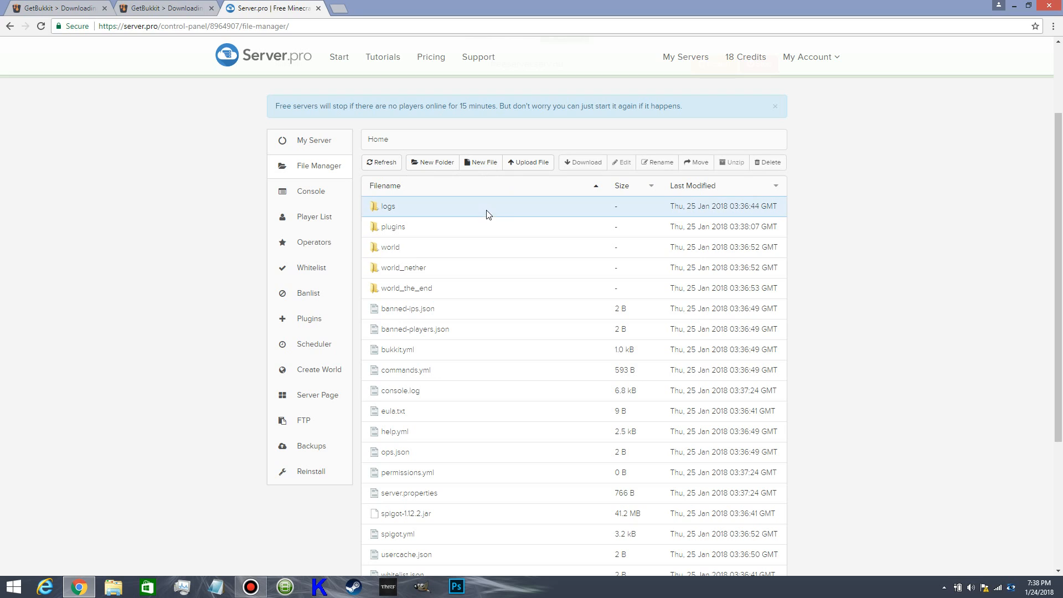
ctrl+click(540, 229)
ctrl+click(534, 266)
ctrl+click(539, 249)
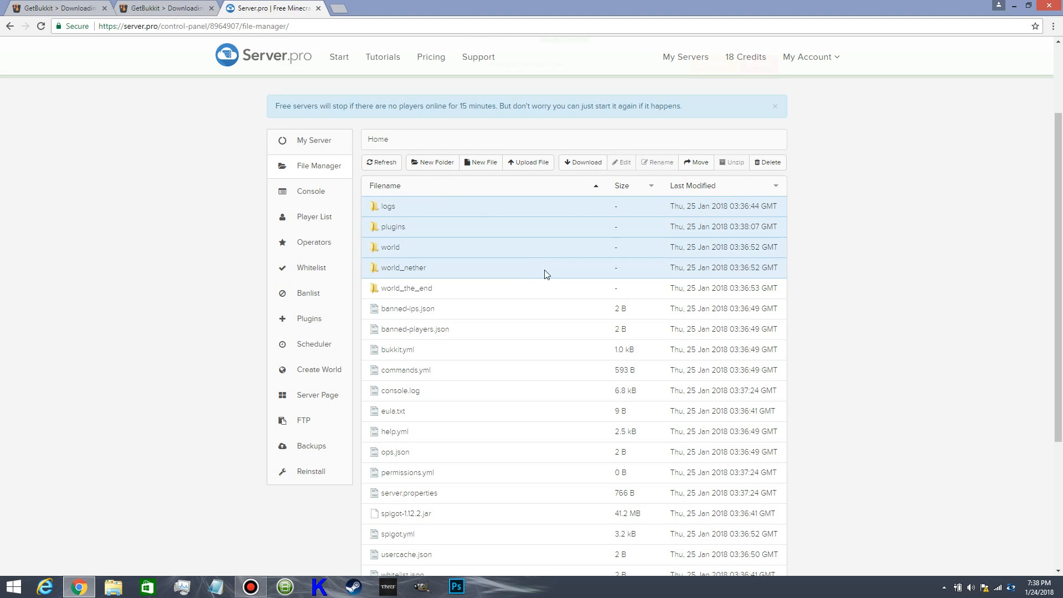
ctrl+click(555, 288)
ctrl+click(558, 313)
ctrl+click(562, 335)
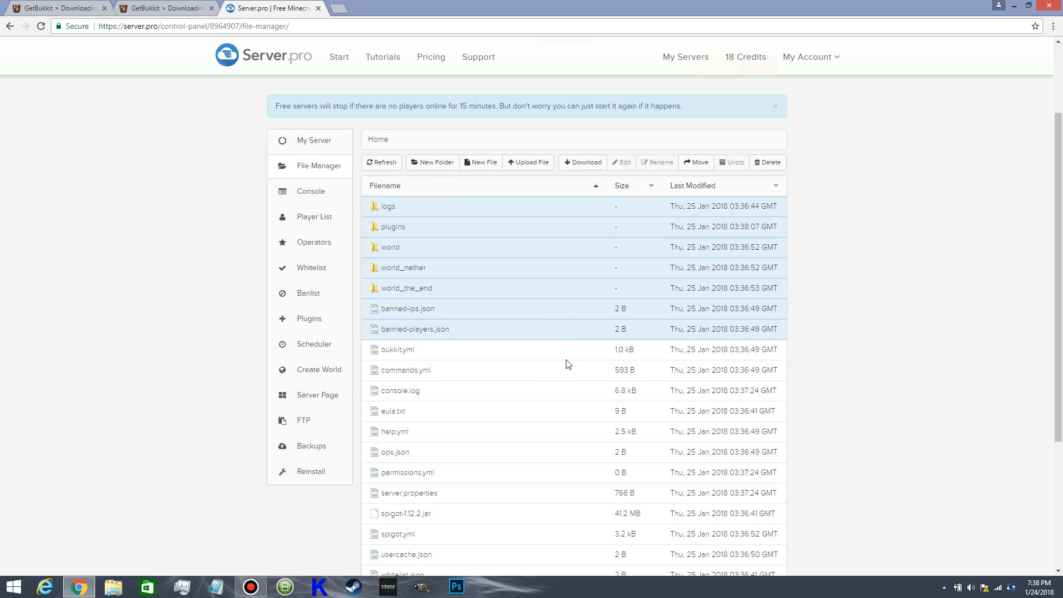
ctrl+click(567, 357)
ctrl+click(571, 372)
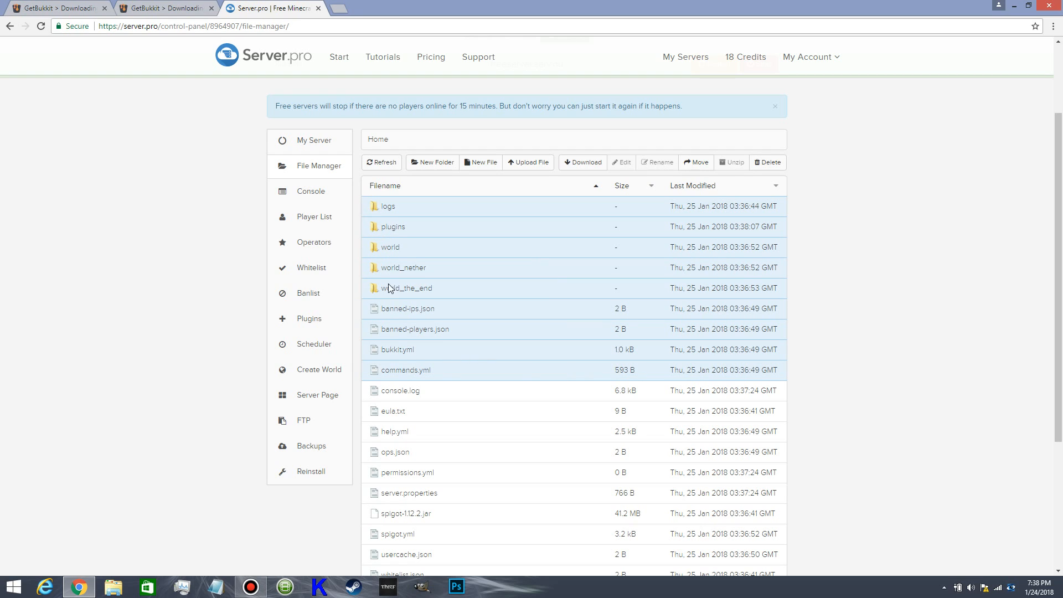
scroll(521, 284, down, 3)
scroll(577, 244, up, 1)
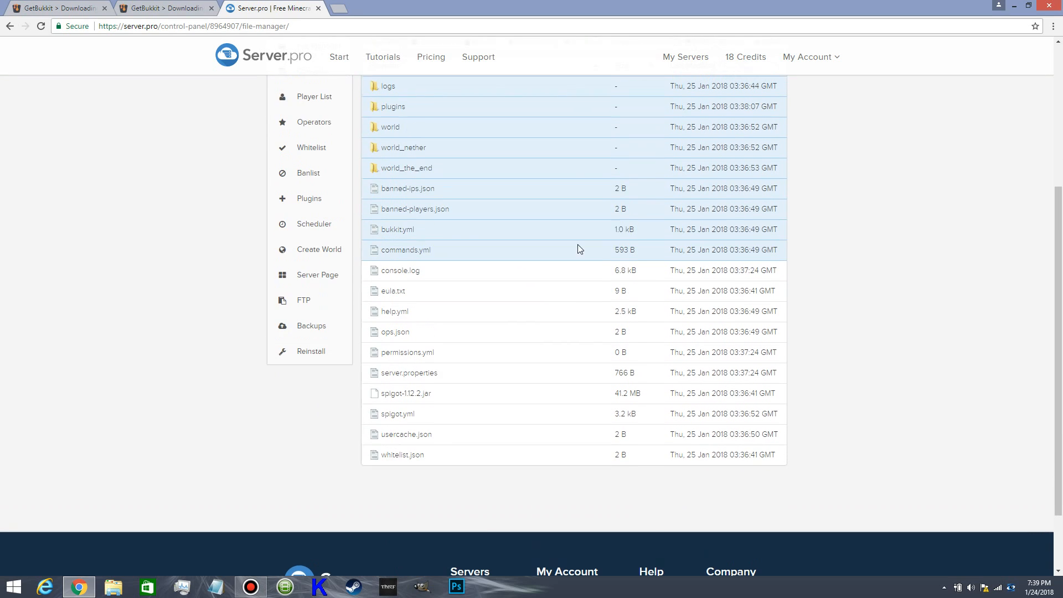
ctrl+click(574, 288)
ctrl+click(577, 307)
ctrl+click(579, 329)
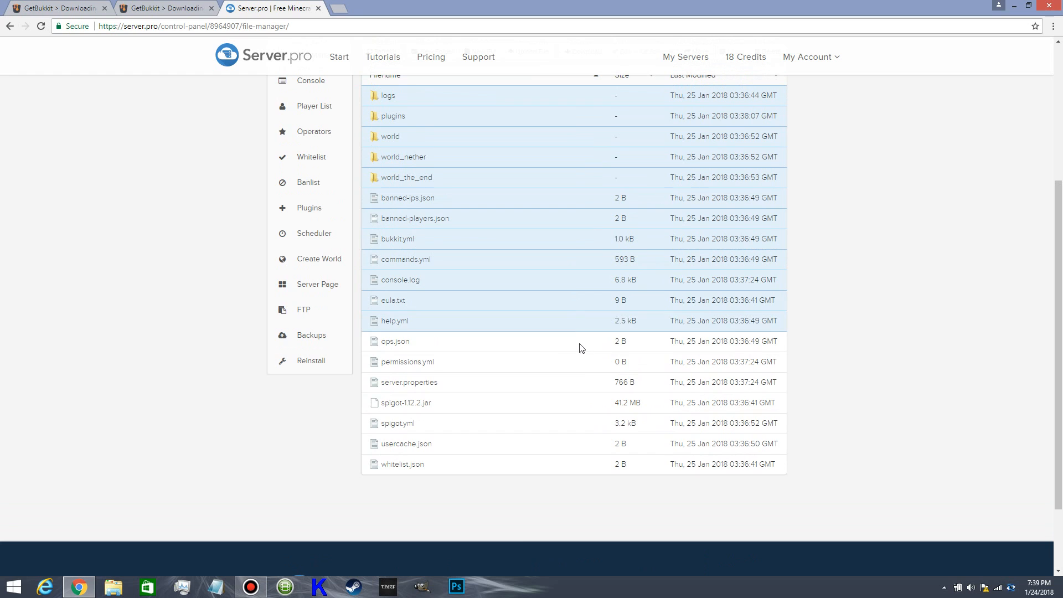
ctrl+click(582, 350)
ctrl+click(585, 369)
ctrl+click(587, 383)
ctrl+click(588, 404)
ctrl+click(591, 425)
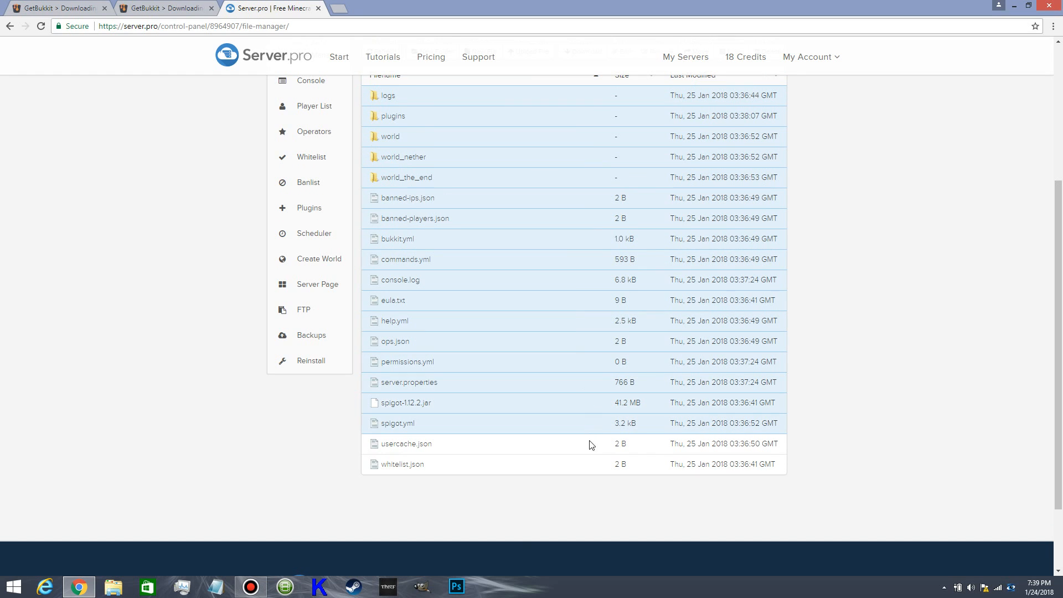
ctrl+click(592, 445)
ctrl+click(593, 466)
scroll(564, 335, up, 4)
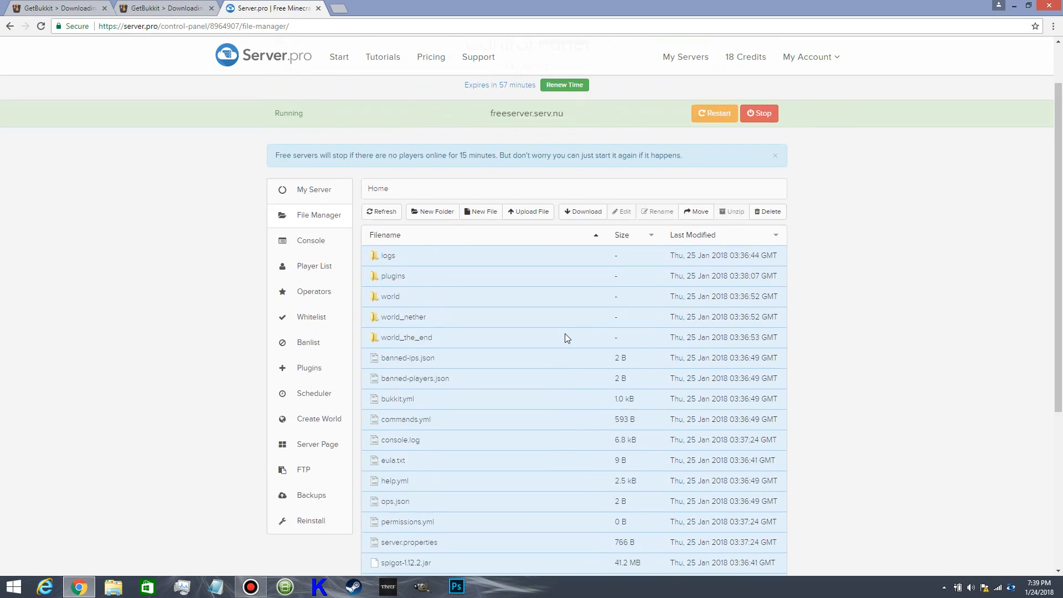
scroll(583, 188, down, 1)
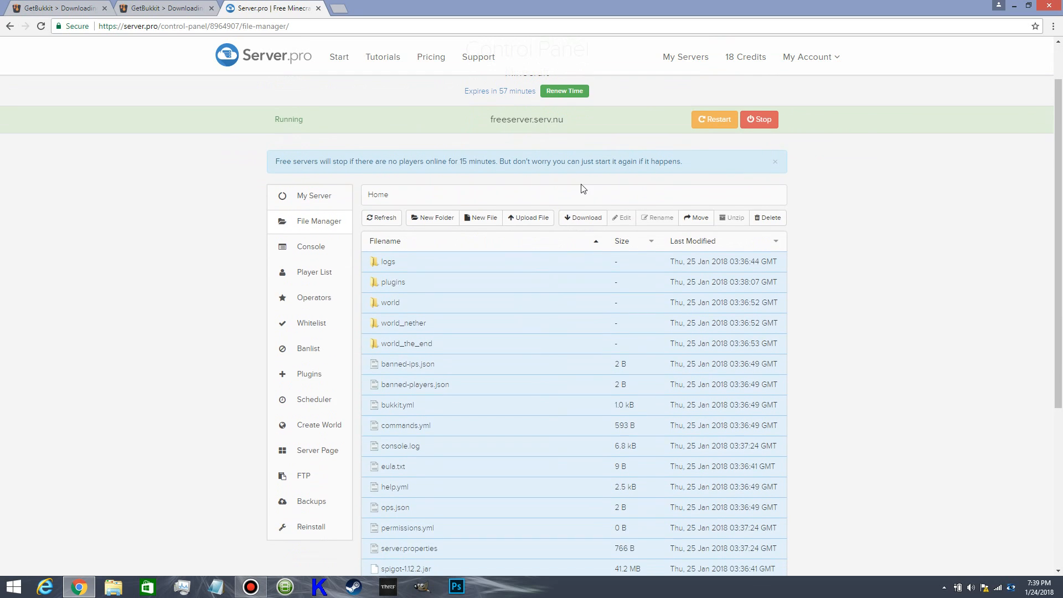
click(582, 218)
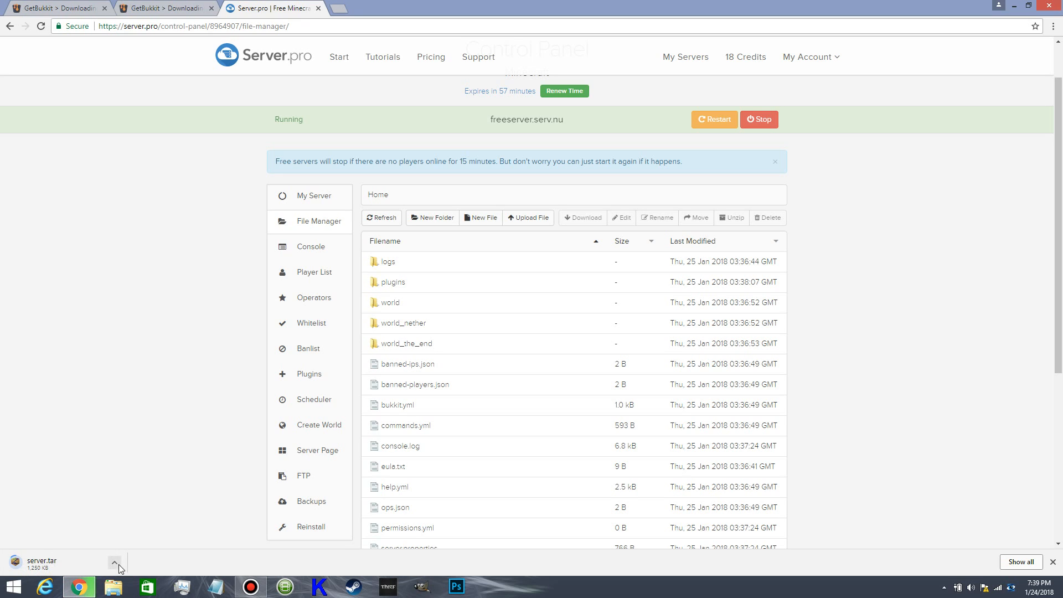
- Set the server.tar download to open when done and follow its progress in the browser's full downloads list
click(81, 559)
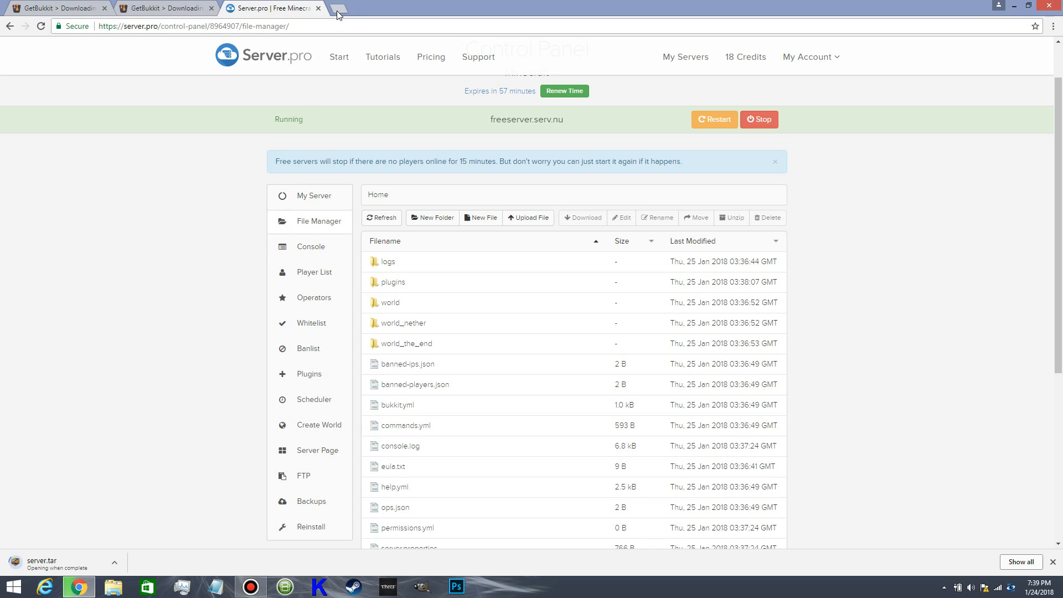
click(114, 563)
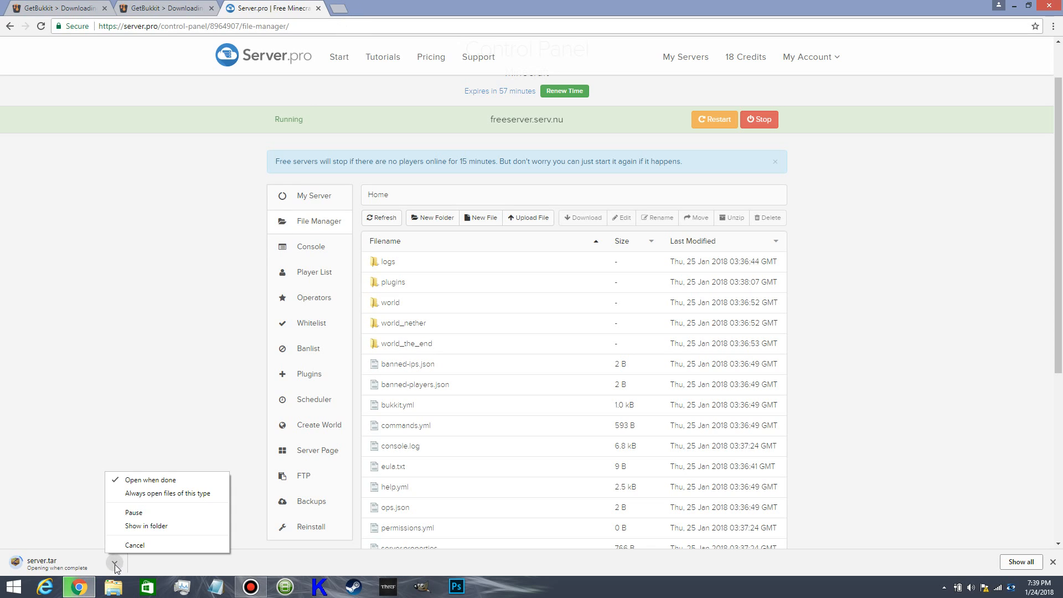
click(122, 366)
click(1020, 562)
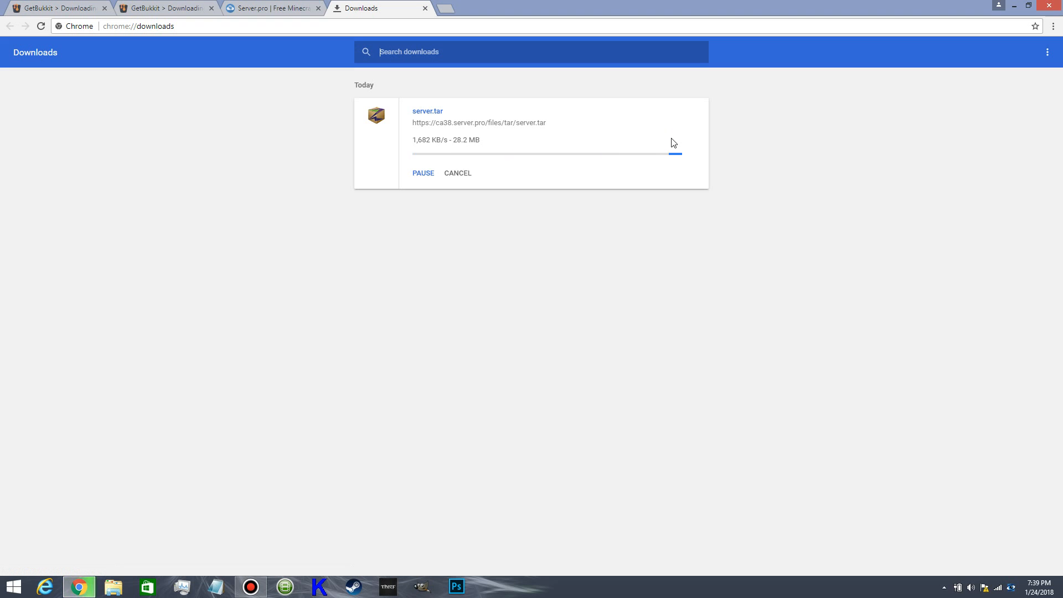
key(ctrl+p)
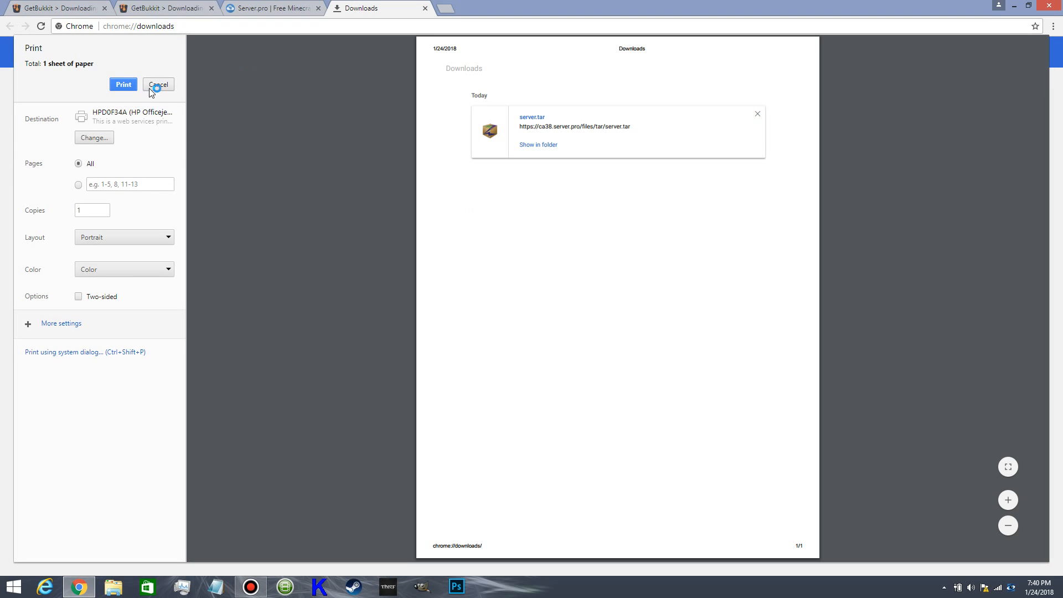
click(149, 86)
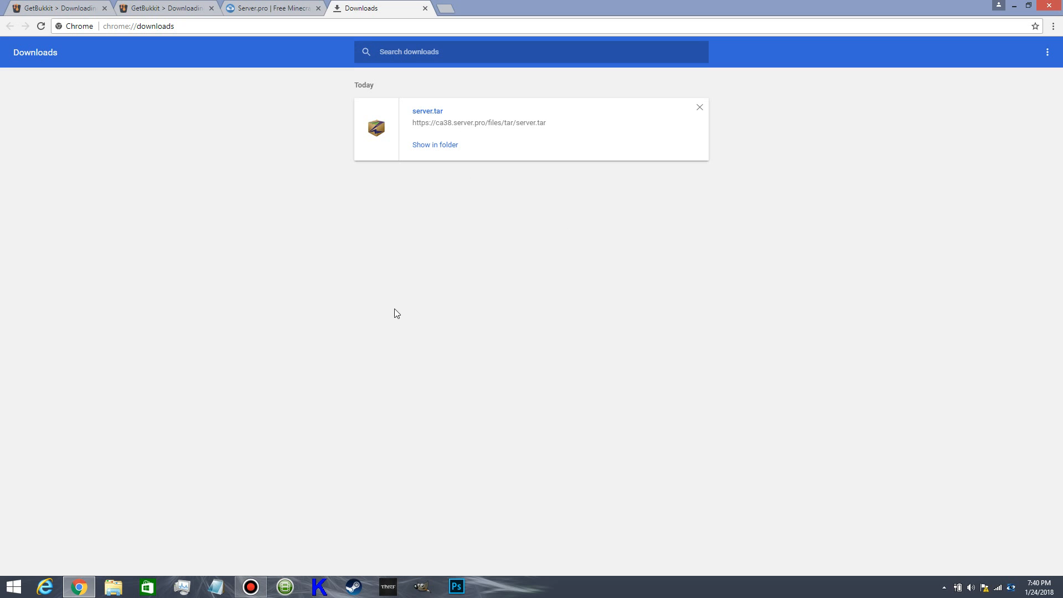
click(251, 586)
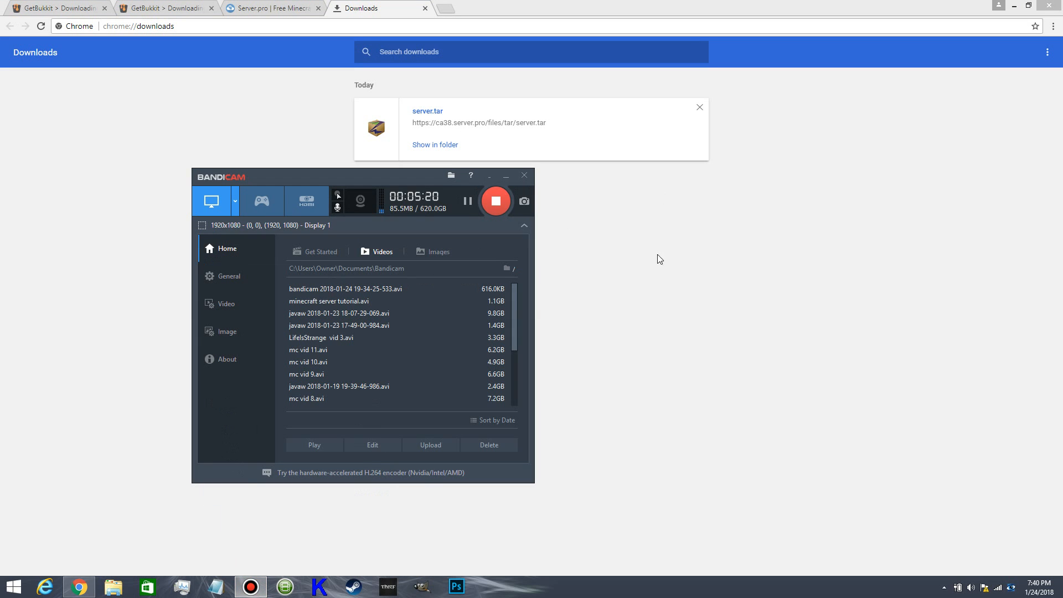
click(615, 227)
click(255, 588)
click(263, 591)
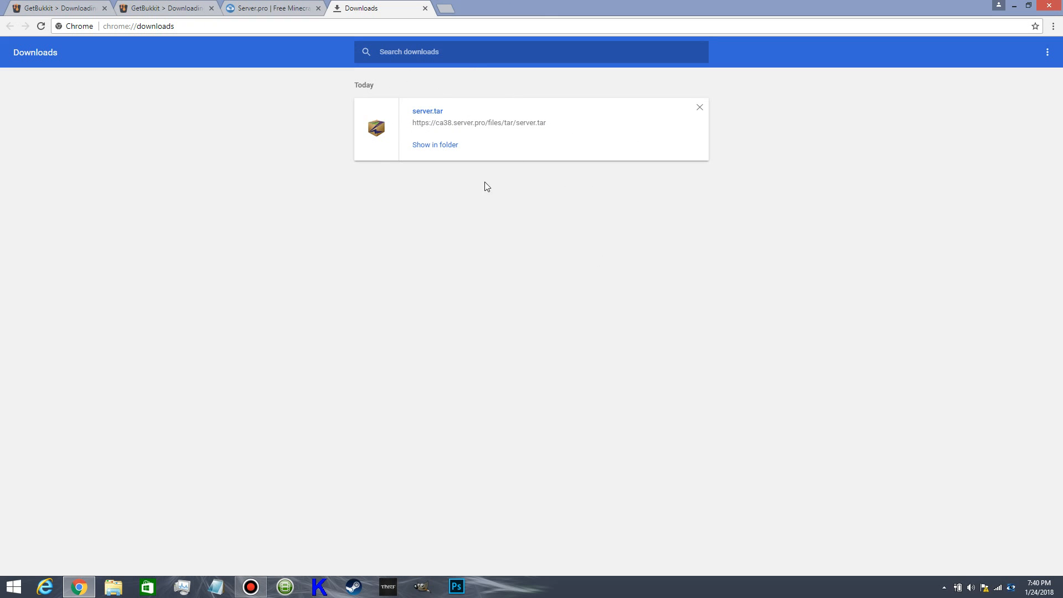
- Locate the downloaded server.tar on disk, close the browser's downloads list and open the Downloads folder in File Explorer
click(440, 145)
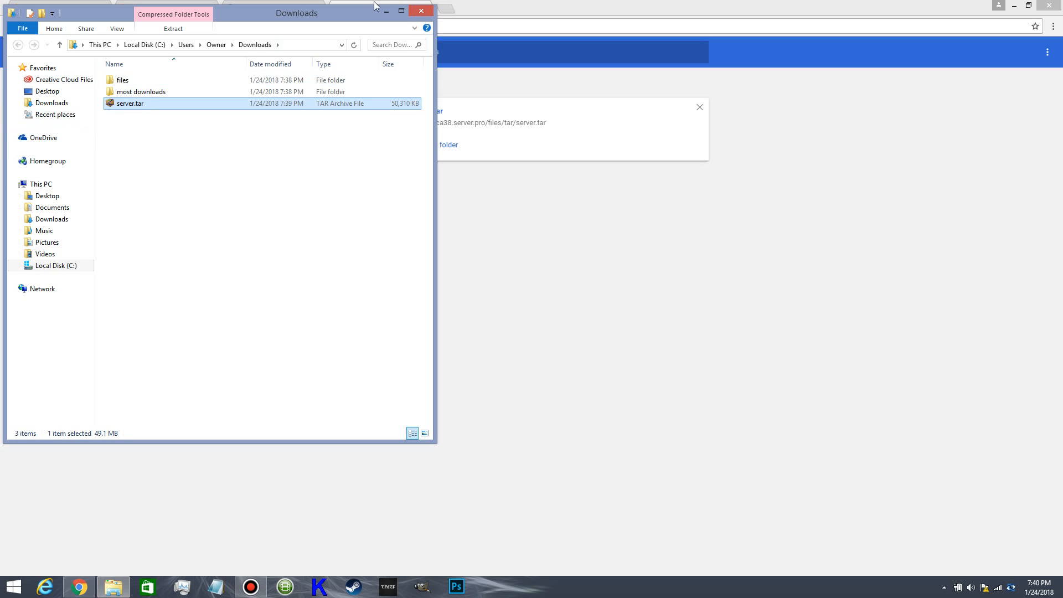
click(421, 12)
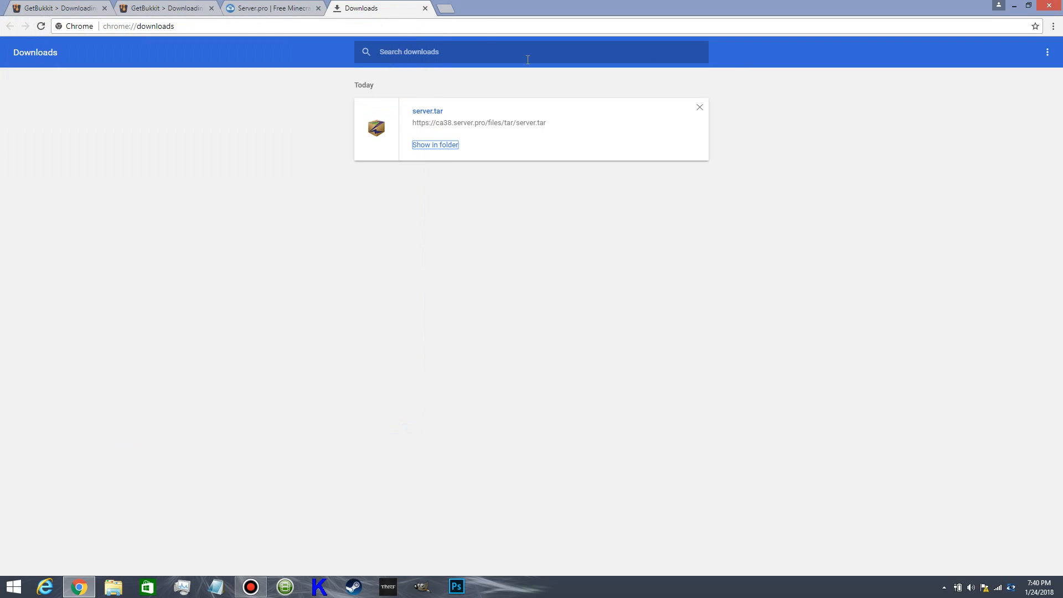
click(425, 8)
click(113, 586)
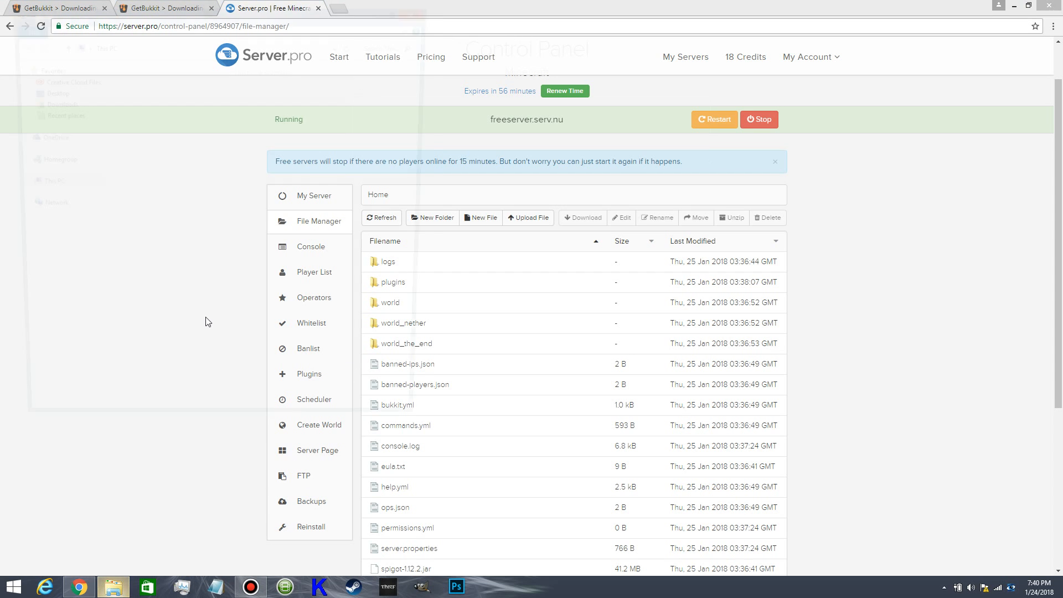
click(55, 104)
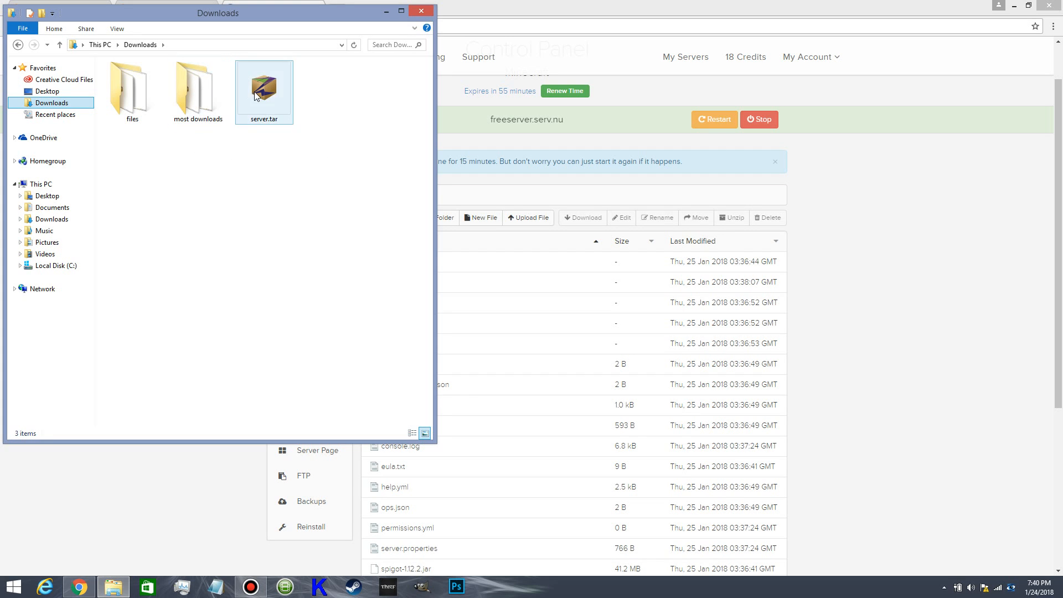
- Open server.tar in Express Zip, continue with the demo version and look through the archive's contents
double_click(270, 106)
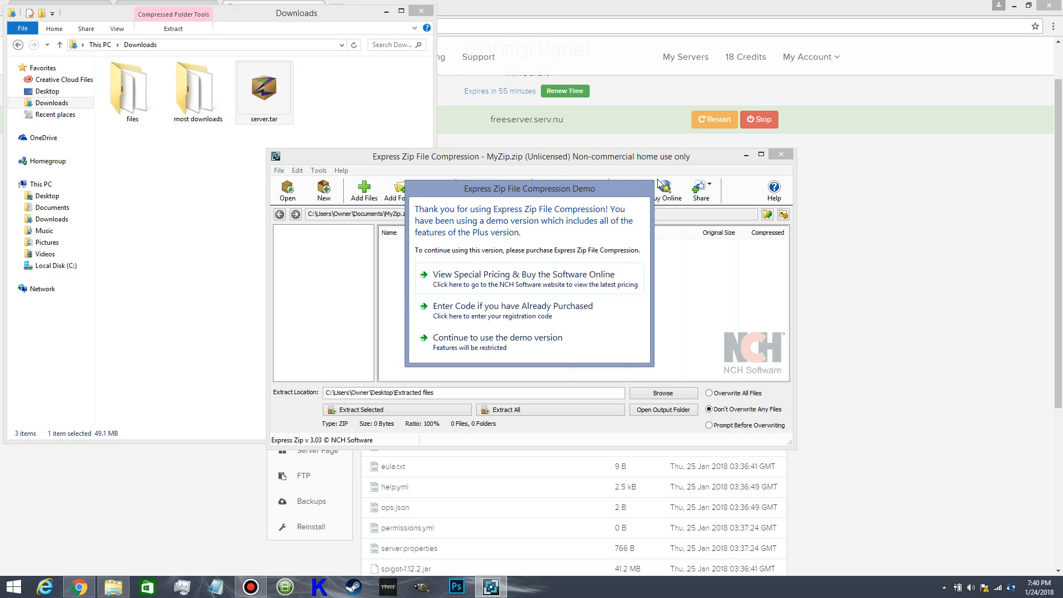
drag(517, 194, 578, 228)
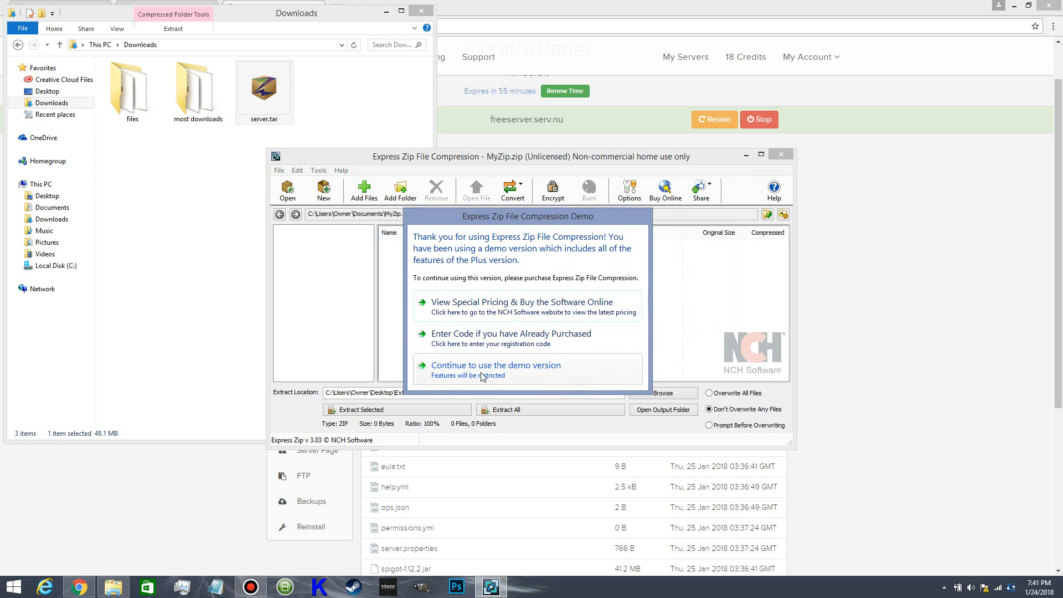
click(497, 368)
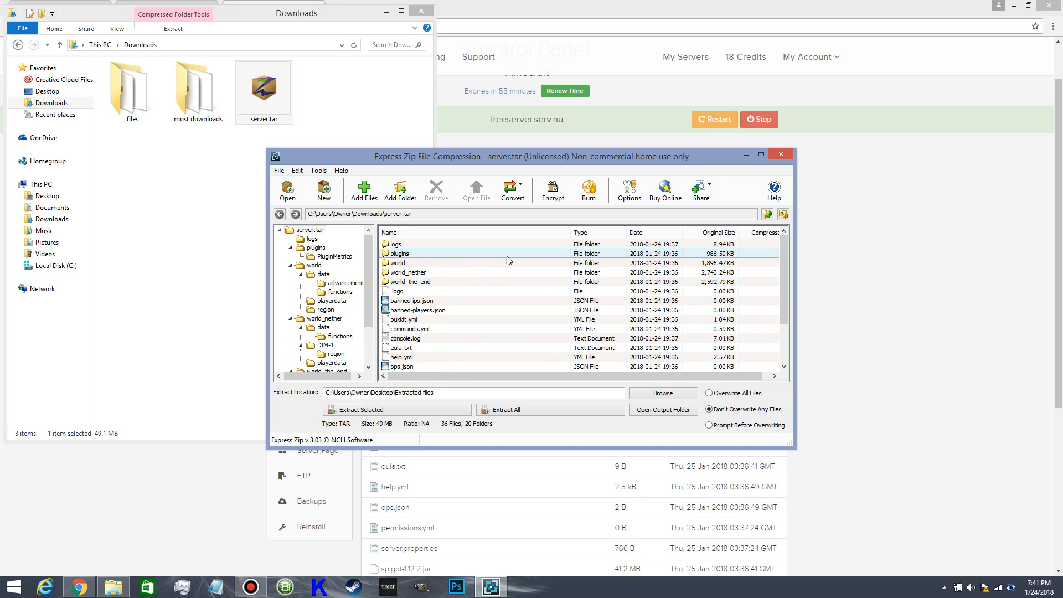
drag(782, 250, 773, 294)
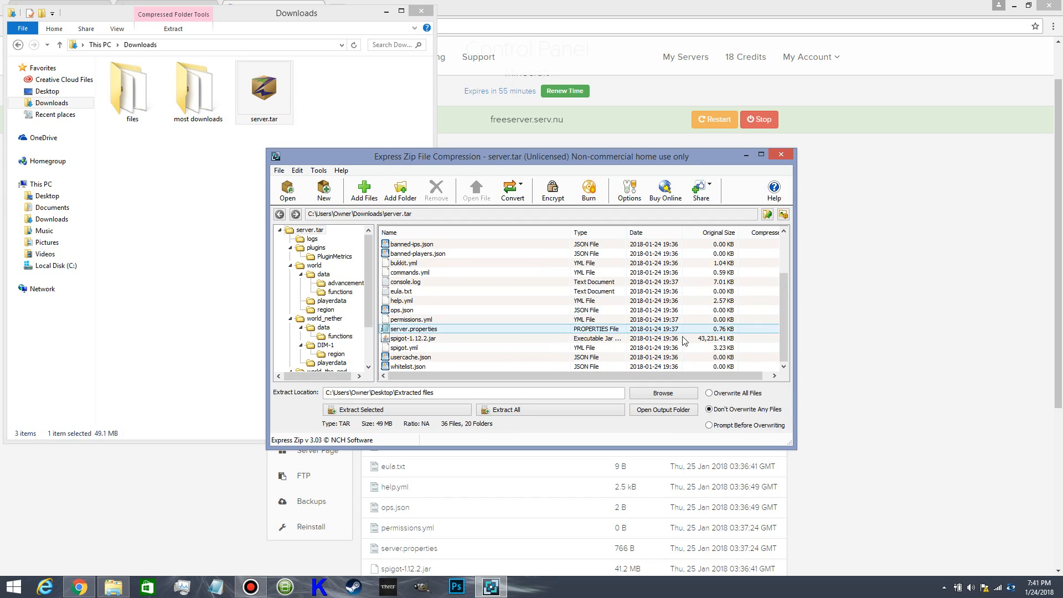
- Browse for the archive's extract location and create a new folder there named Youtube extract
click(660, 394)
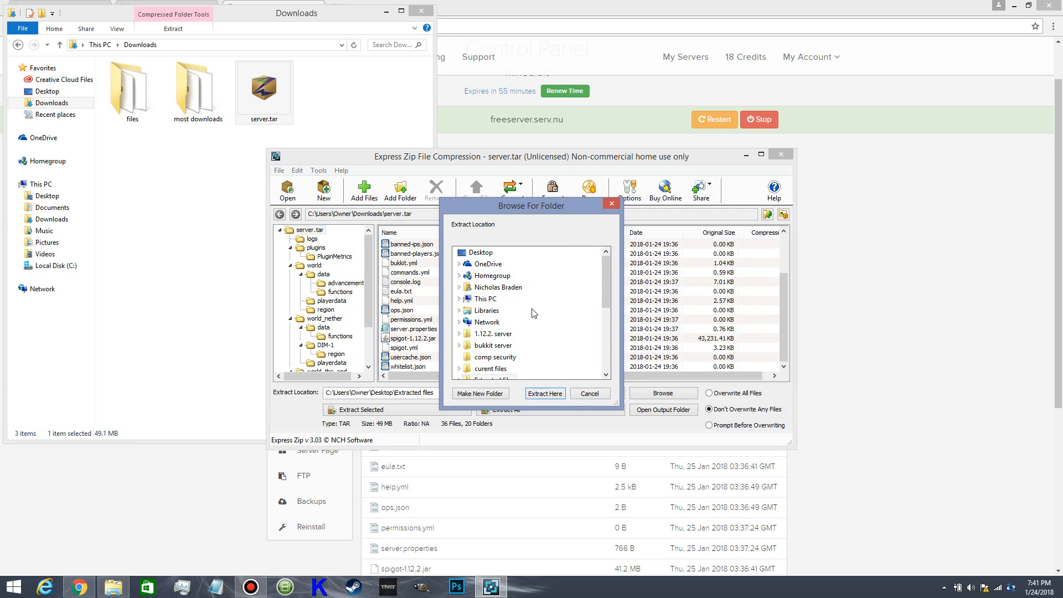
drag(605, 299, 603, 364)
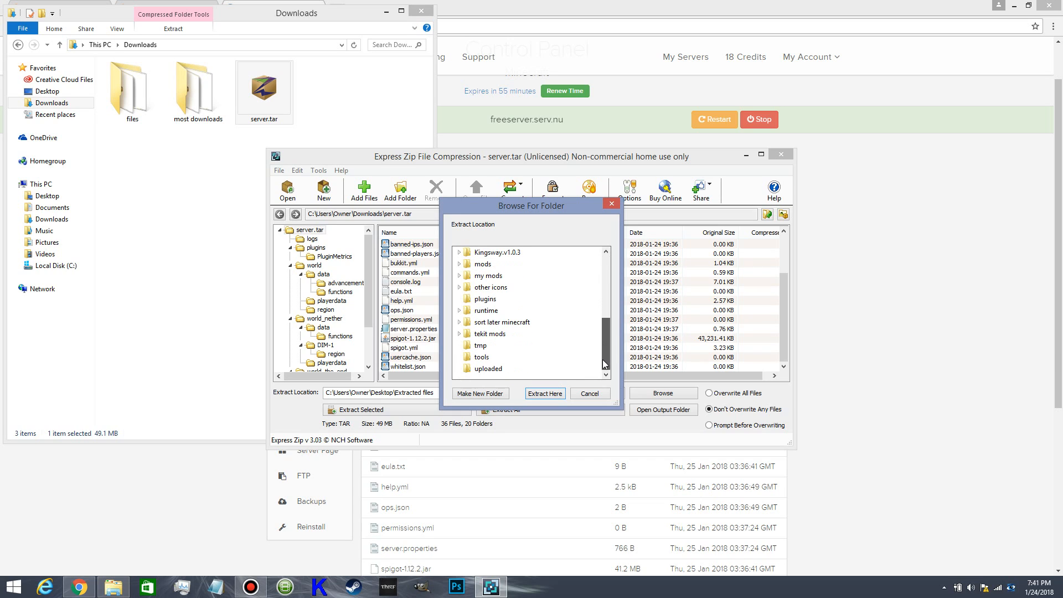
click(480, 394)
key(BackSpace)
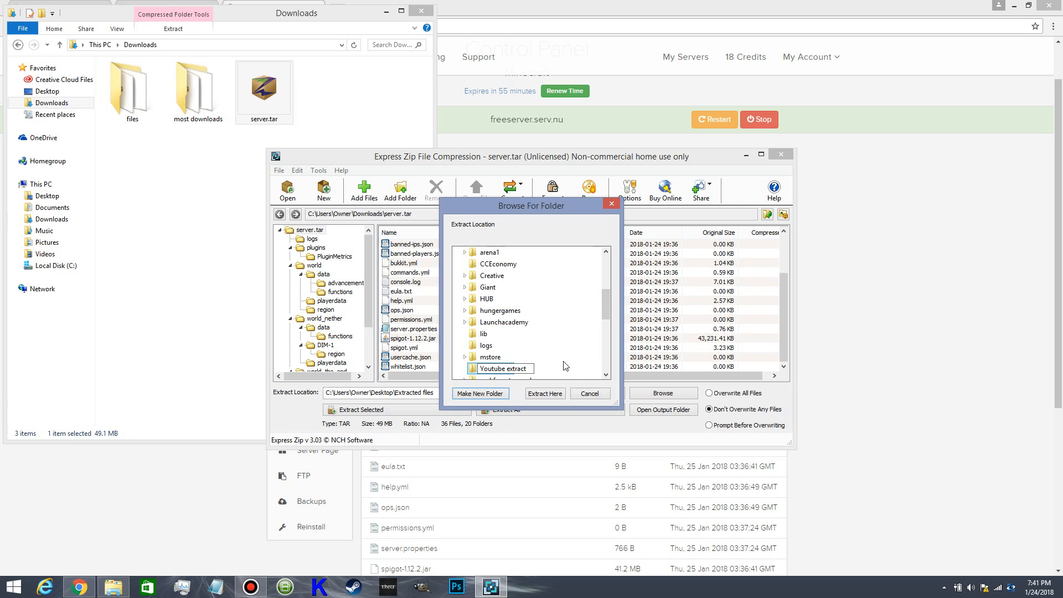
key(Return)
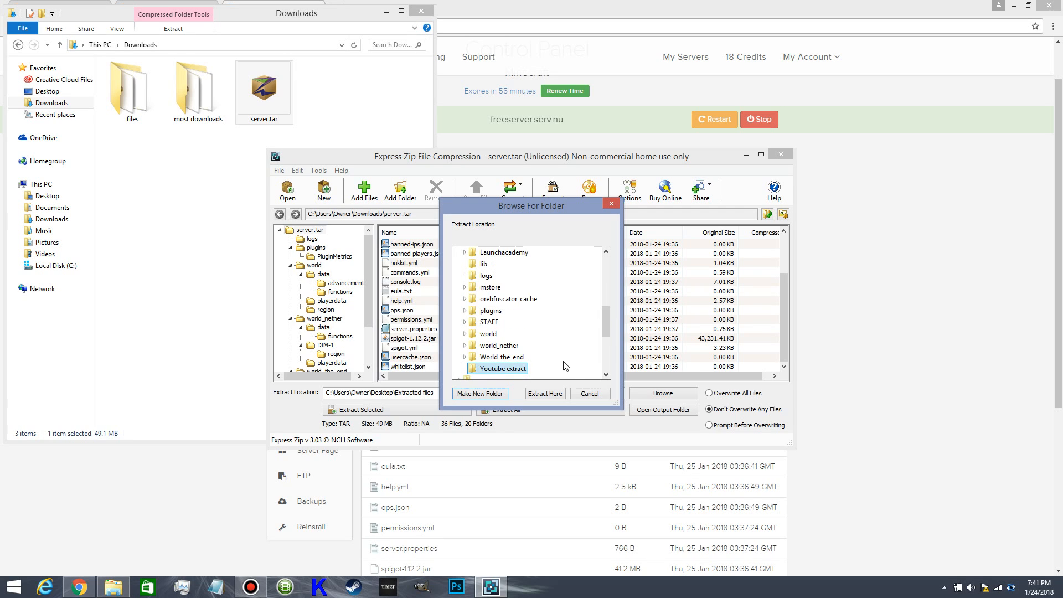
- Create a new subfolder inside Youtube extract and set it as the archive's extract location
click(487, 394)
key(BackSpace)
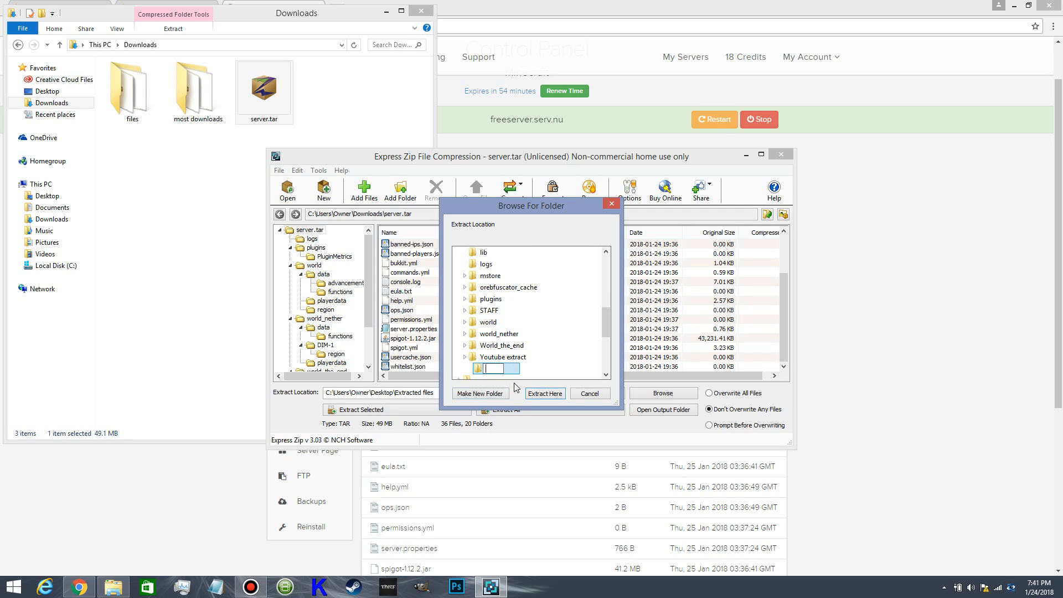
click(504, 358)
click(545, 394)
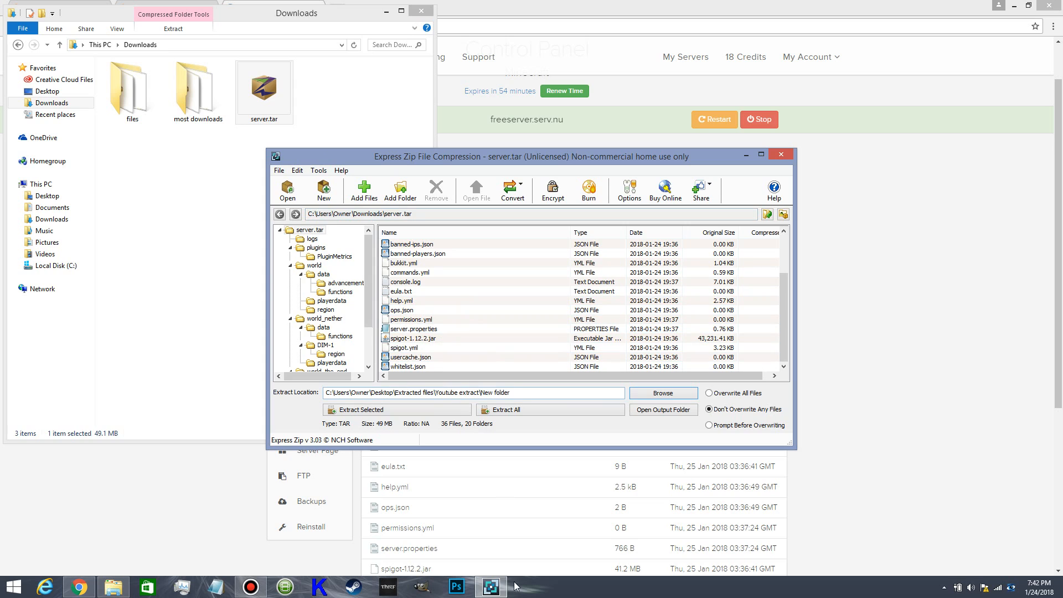
- Extract all files of server.tar to the chosen extract location
right_click(479, 593)
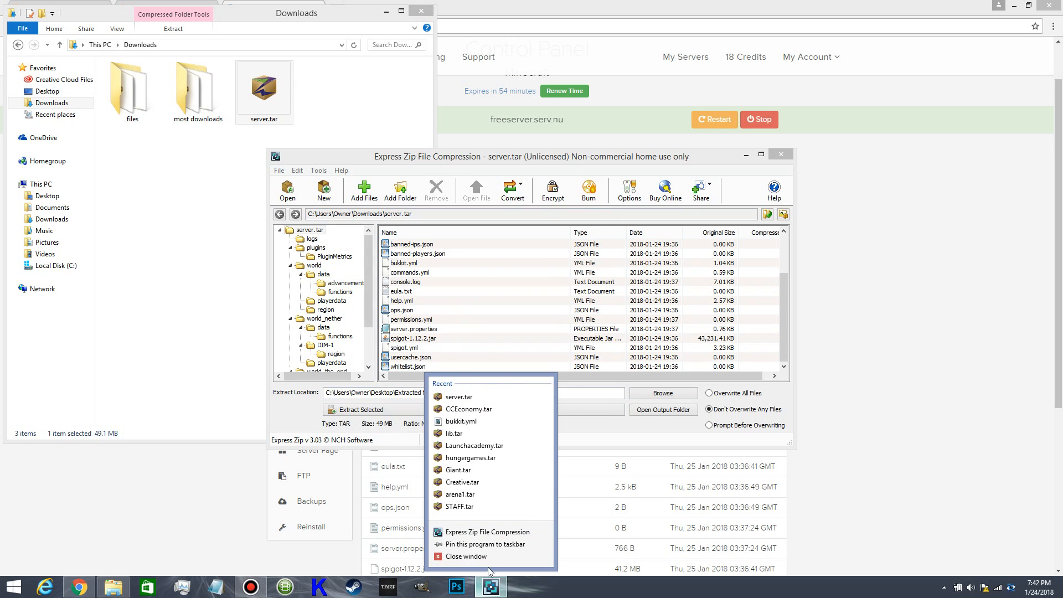
click(484, 535)
drag(509, 156, 519, 96)
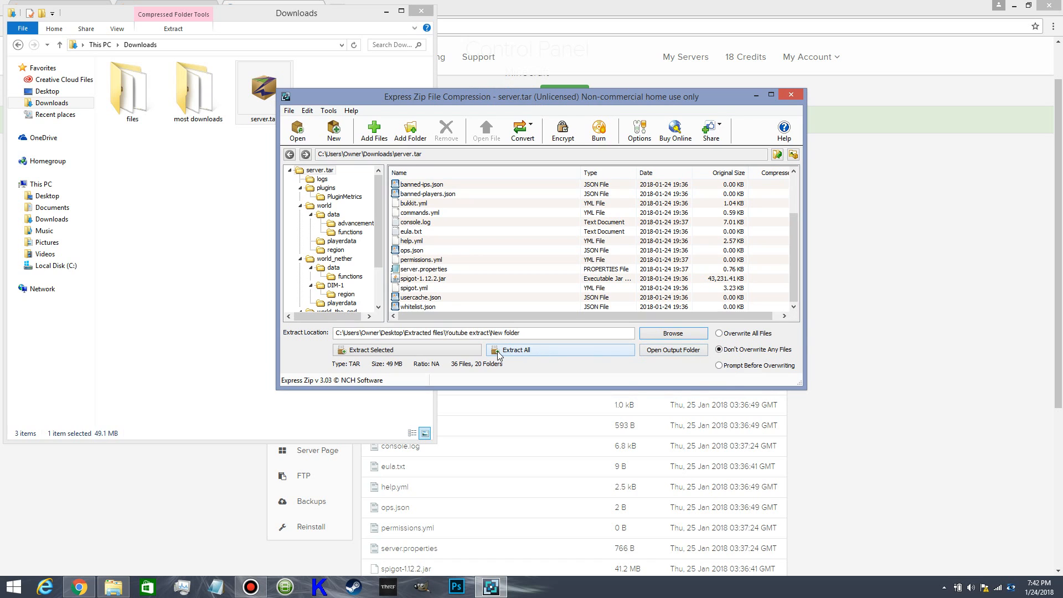
click(522, 351)
- Close Express Zip and the Downloads window, and minimize the browser to show the desktop
click(798, 98)
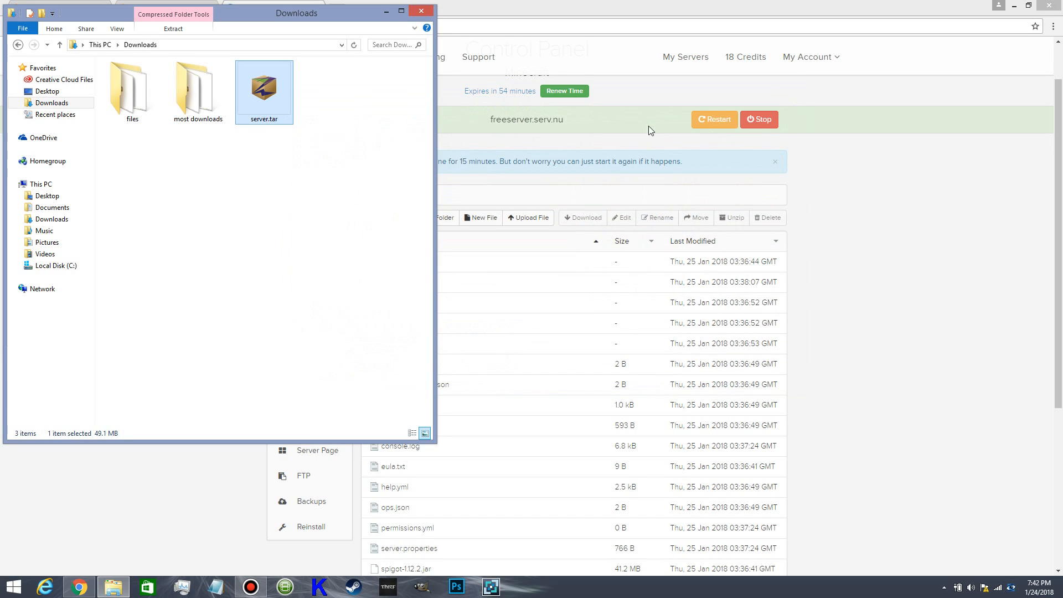
click(421, 10)
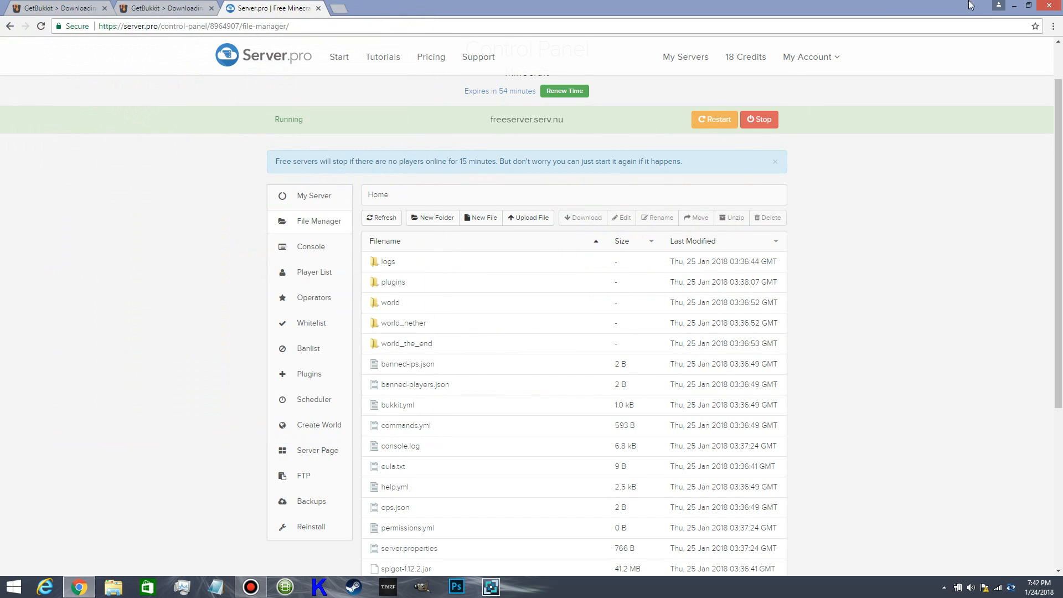
click(1015, 6)
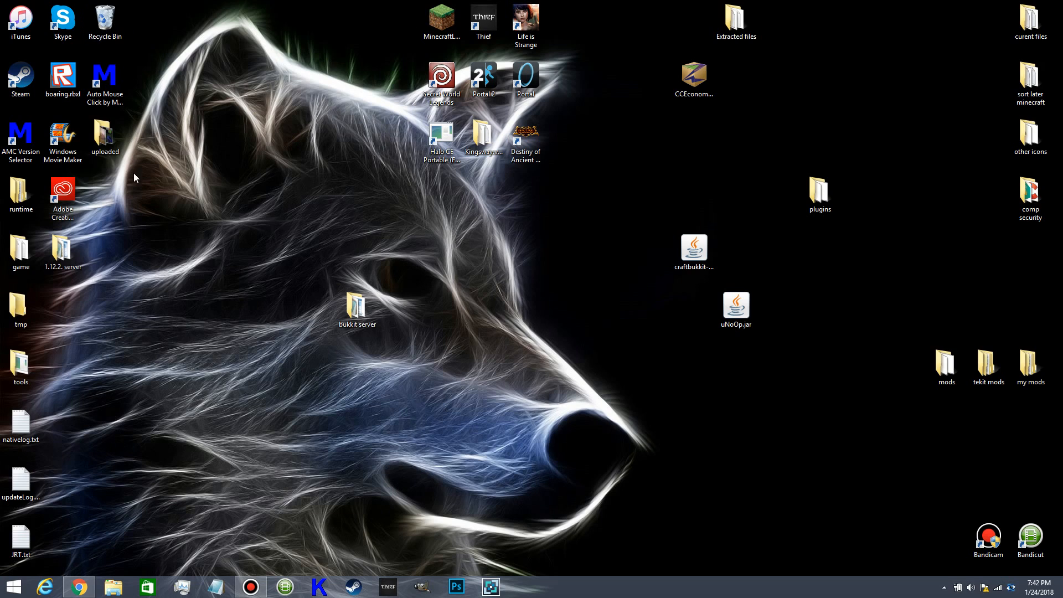
- Search This PC for "youtube" in a new File Explorer window and enlarge the window
click(113, 586)
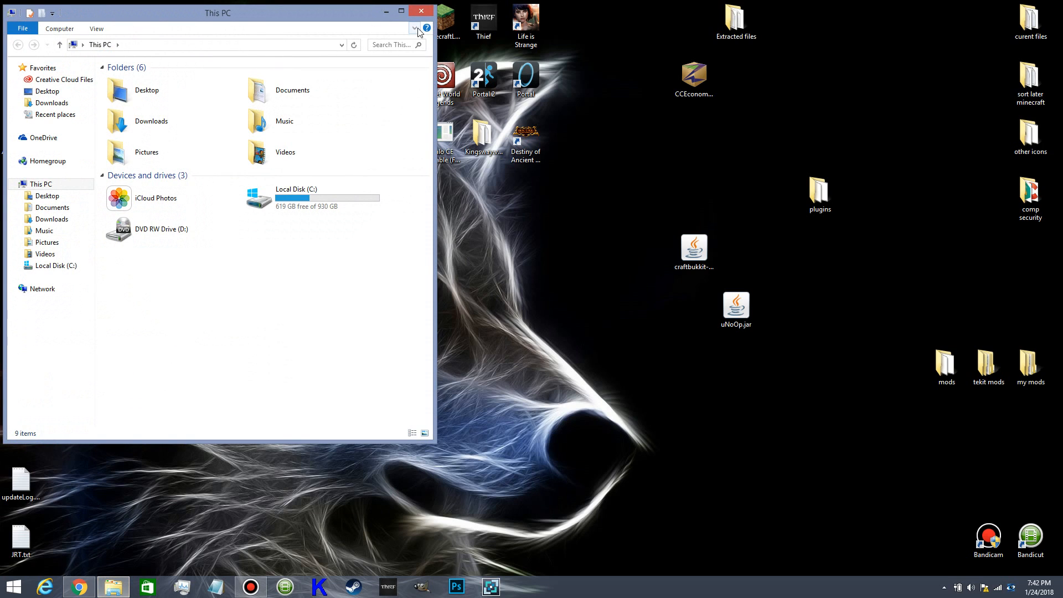
click(391, 43)
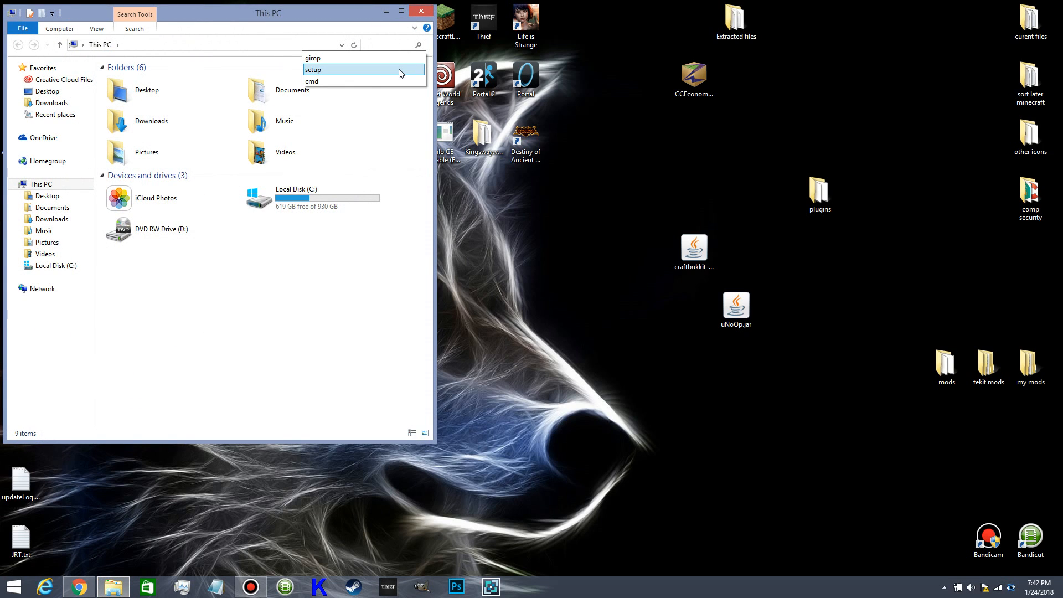
text(youtube)
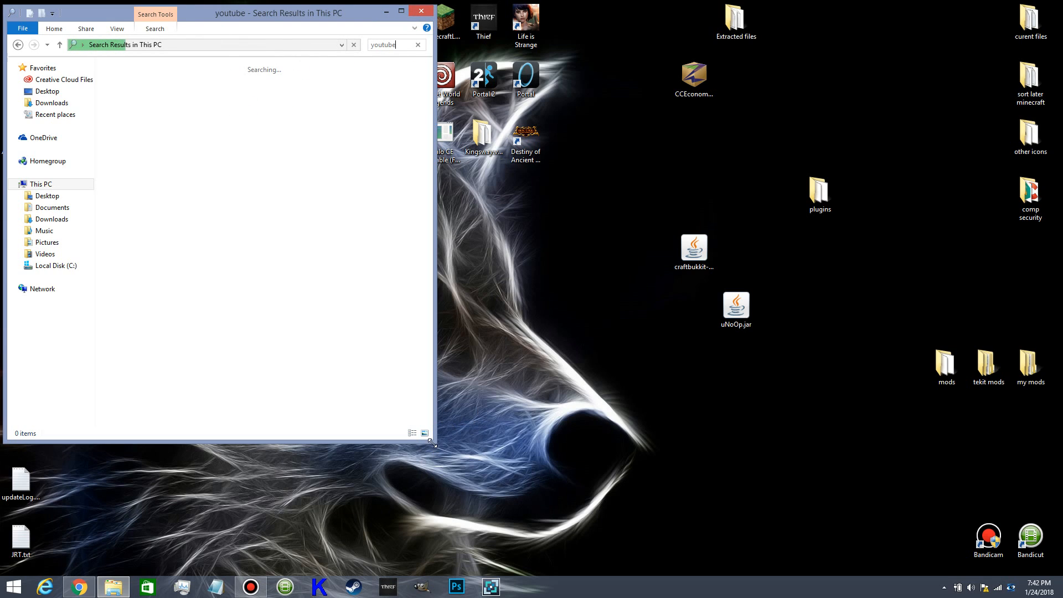
drag(432, 443, 751, 531)
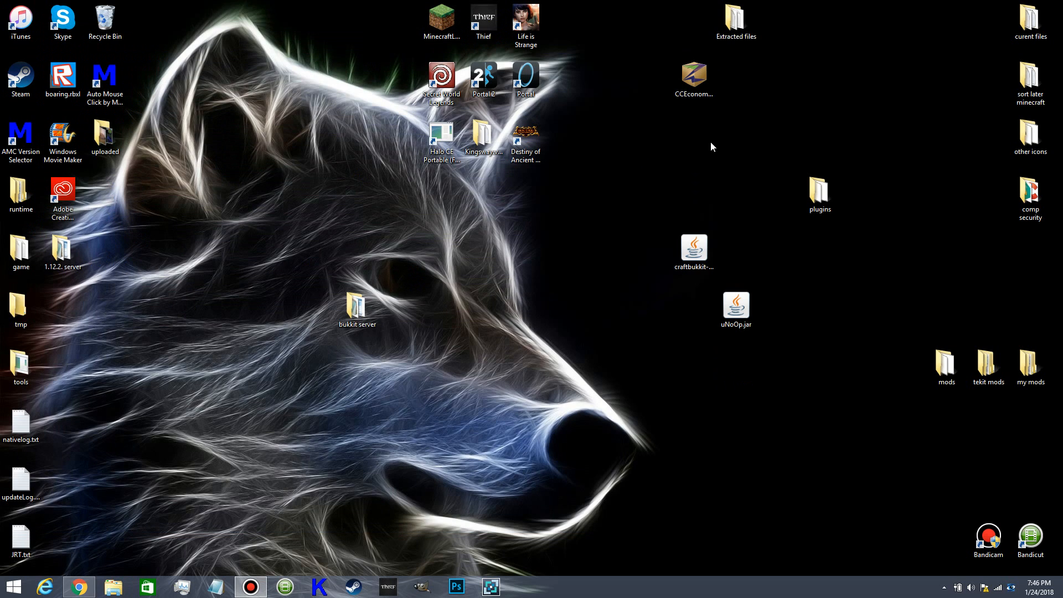
click(252, 590)
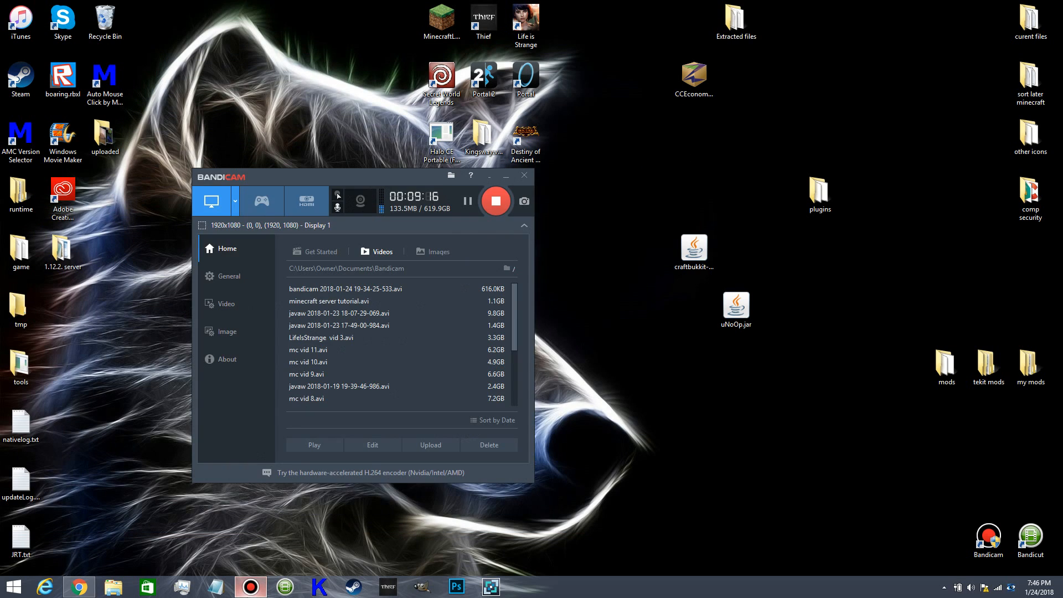
click(252, 591)
- Move the Youtube extract folder out of Extracted files onto the desktop, beside the uploaded folder
double_click(730, 21)
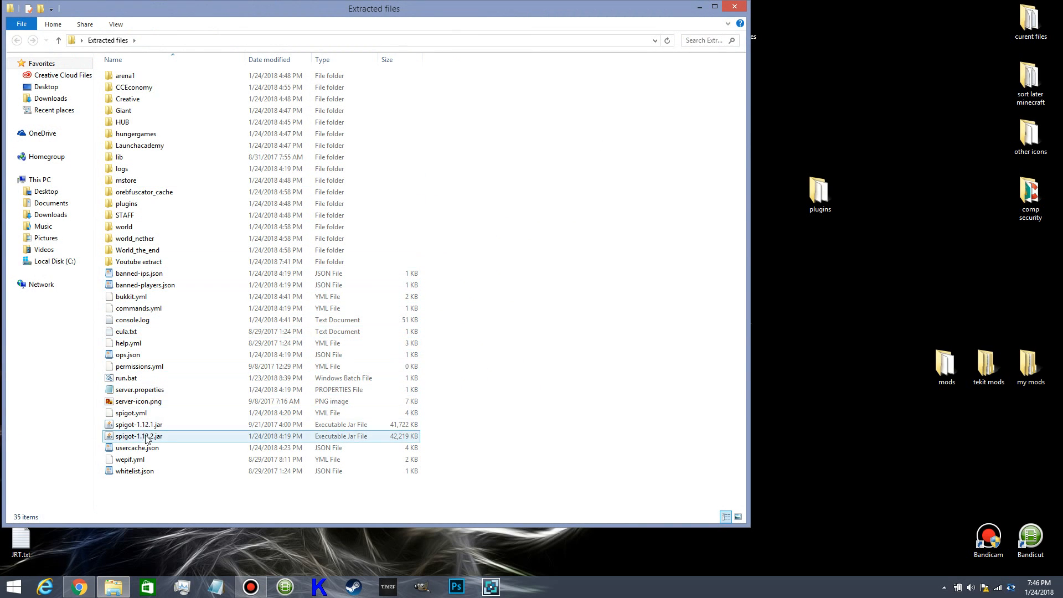
drag(133, 262, 930, 87)
click(727, 10)
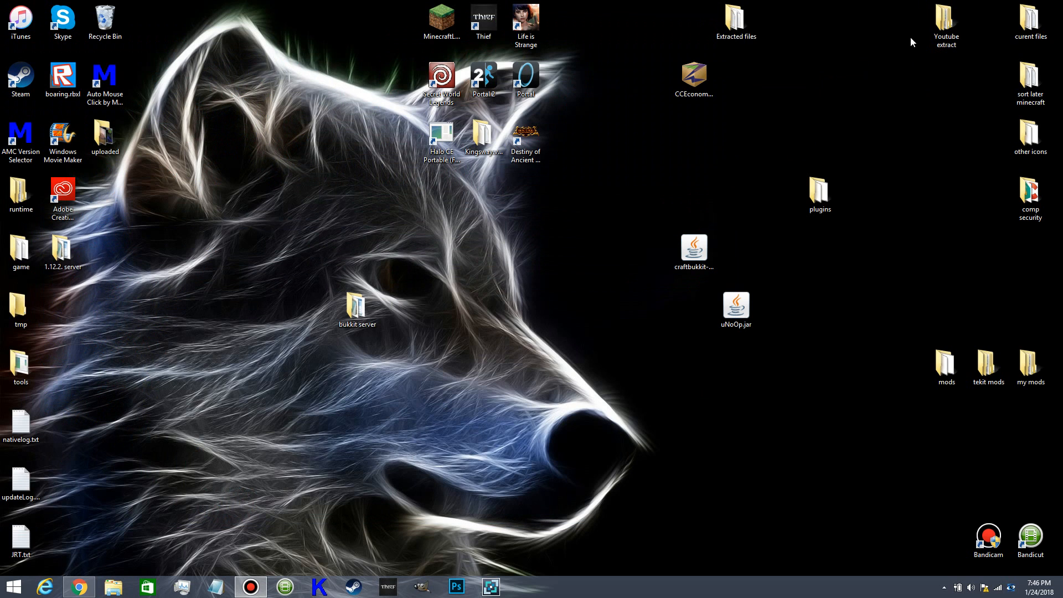
drag(942, 22, 226, 156)
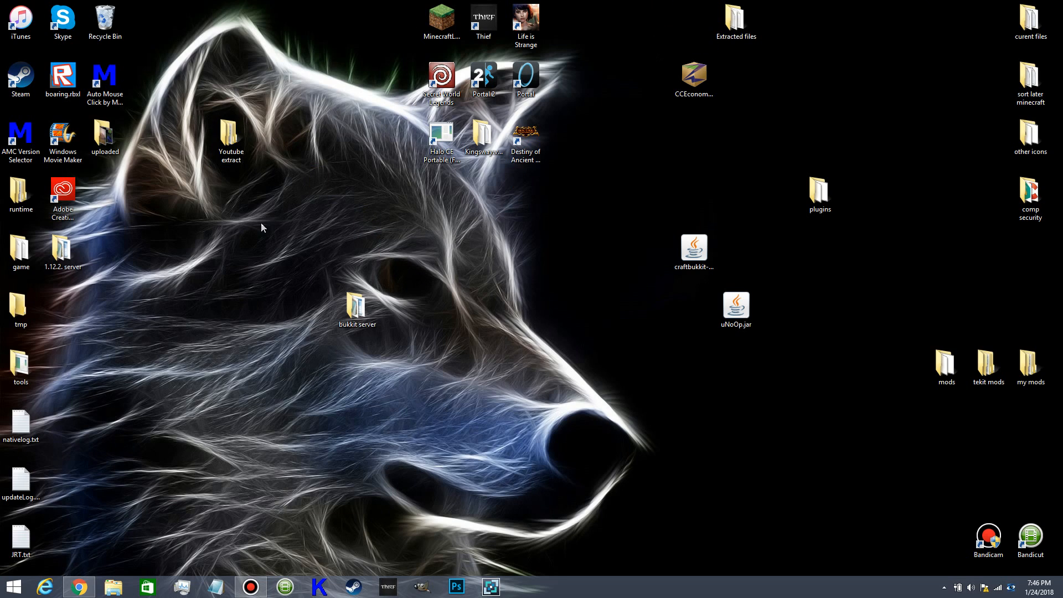
- Open New folder inside the desktop's Youtube extract folder, look over the extracted server files and minimize the window
mouse_move(309, 181)
mouse_down()
mouse_move(167, 132)
mouse_move(320, 137)
mouse_move(159, 82)
mouse_up()
double_click(231, 138)
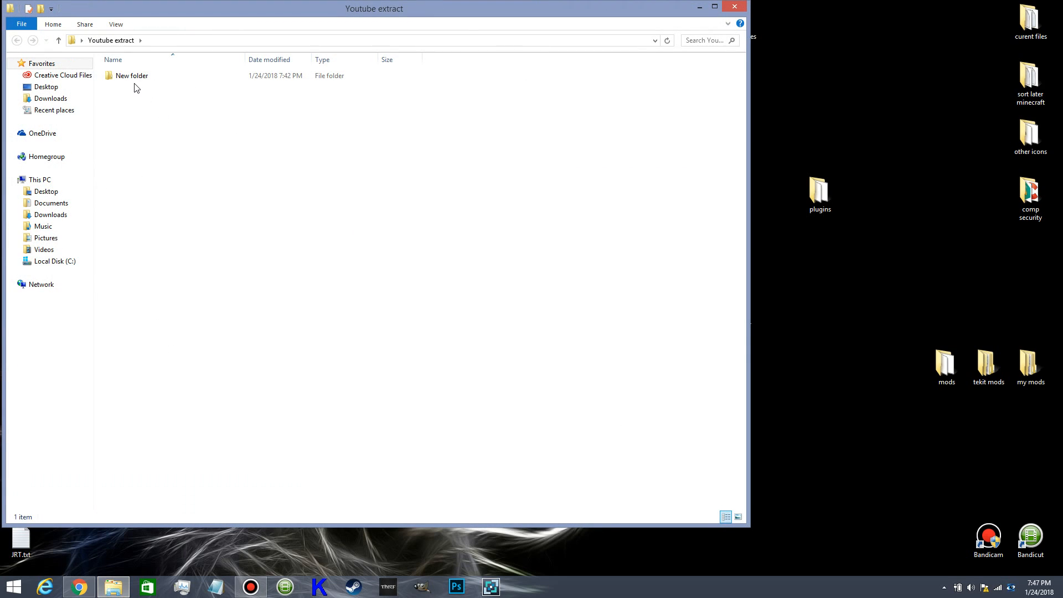
double_click(132, 82)
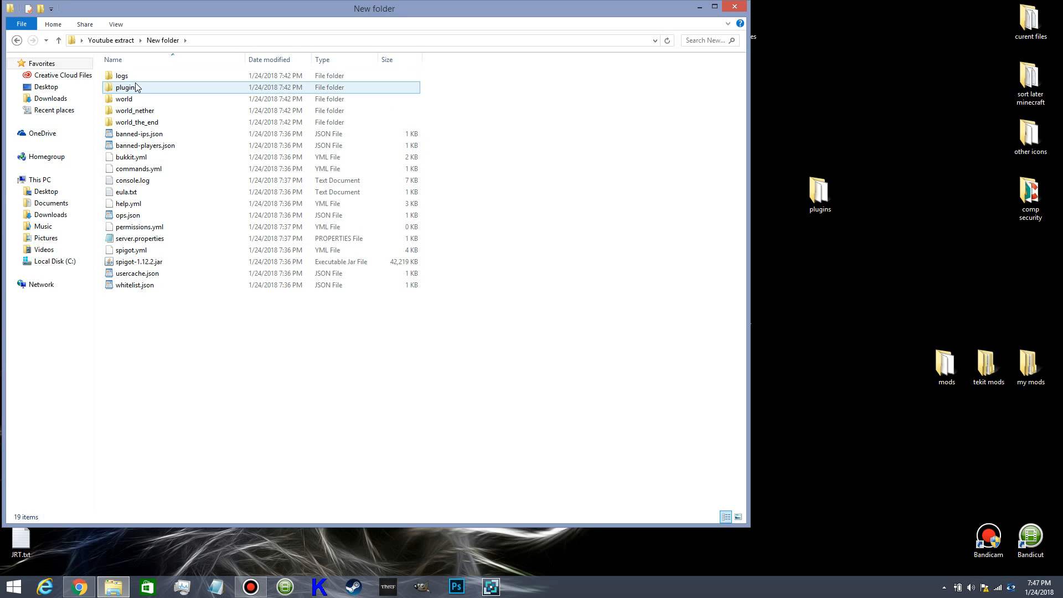
drag(198, 336, 169, 2)
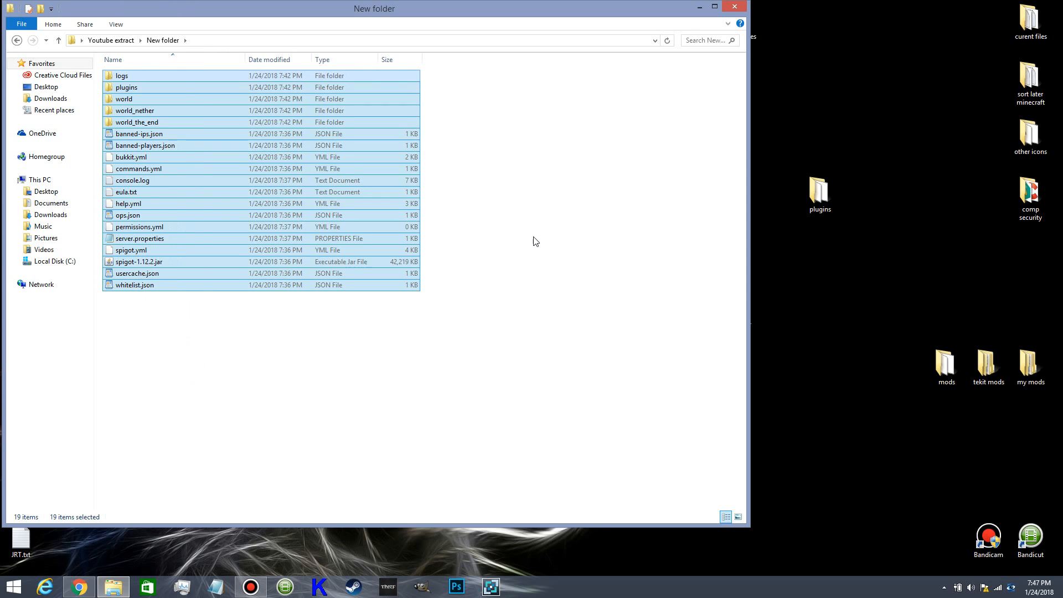
click(569, 249)
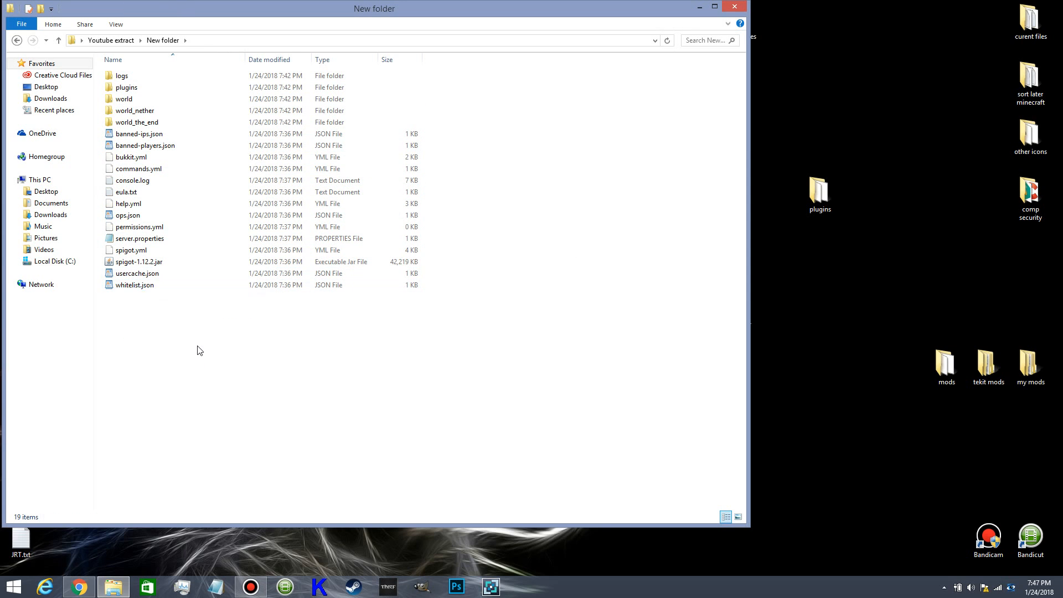
drag(198, 347, 127, 67)
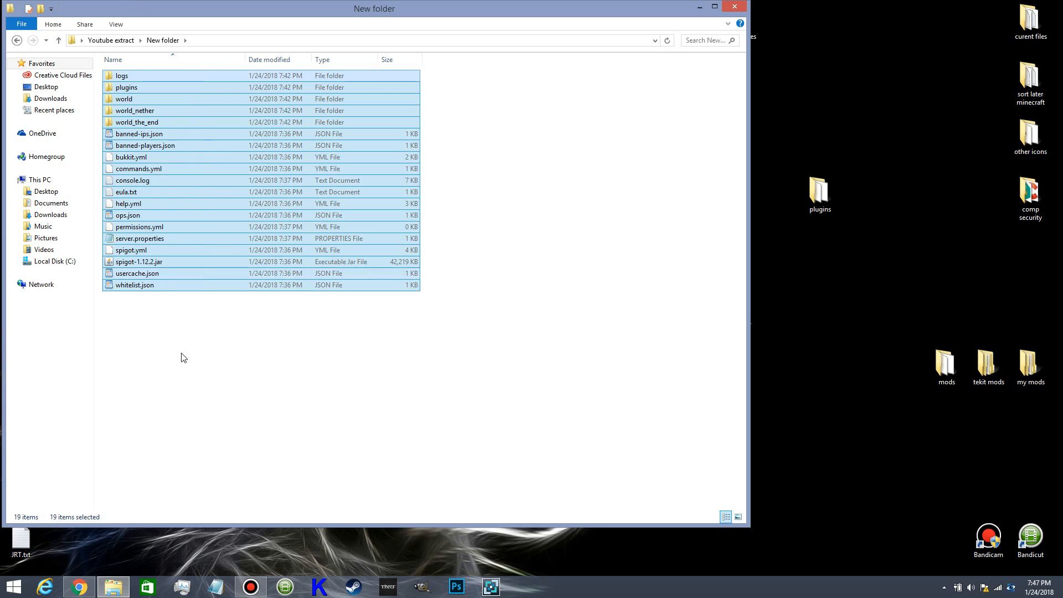
click(143, 320)
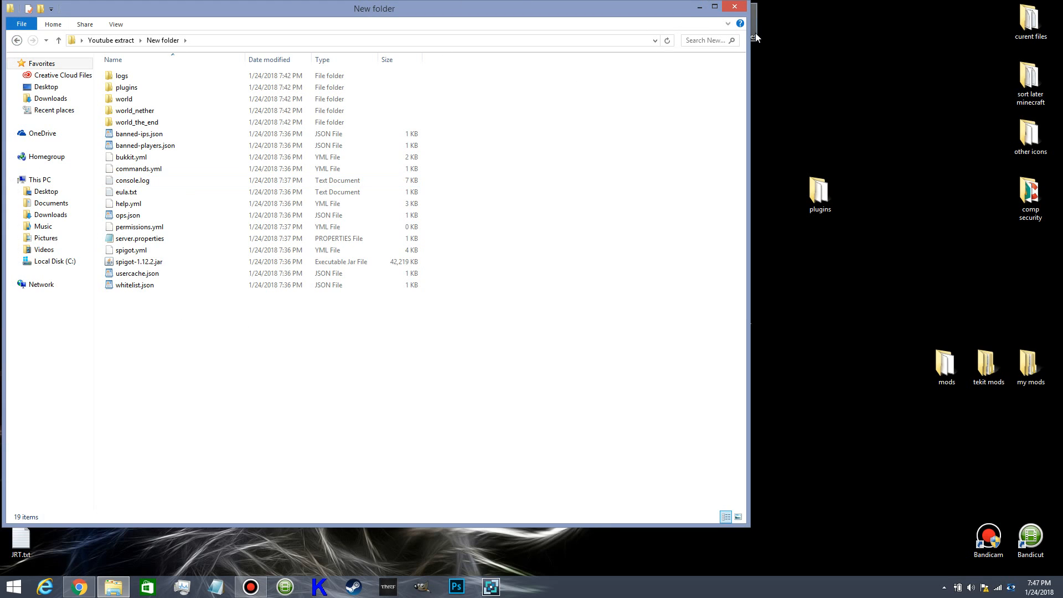
drag(498, 411, 364, 354)
drag(493, 367, 502, 227)
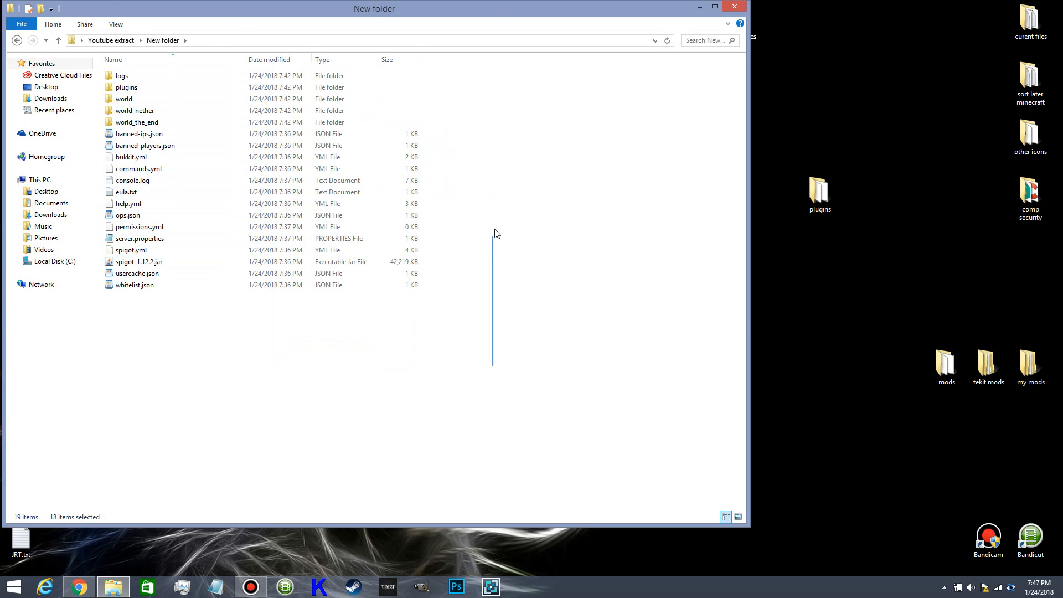
click(699, 7)
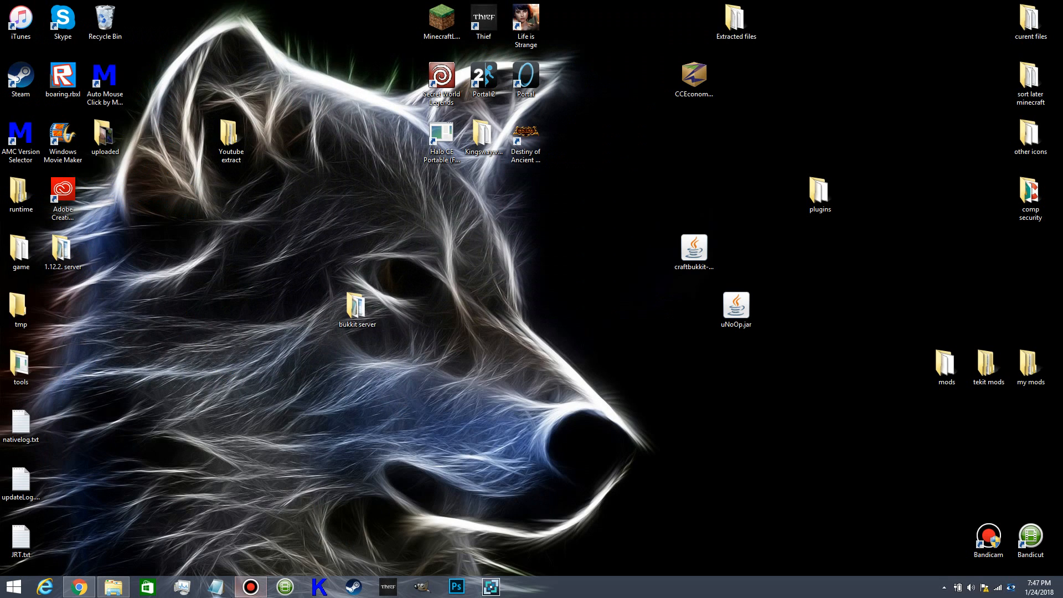
- Switch back to Chrome and look over the server's files in the Server.pro File Manager
click(82, 591)
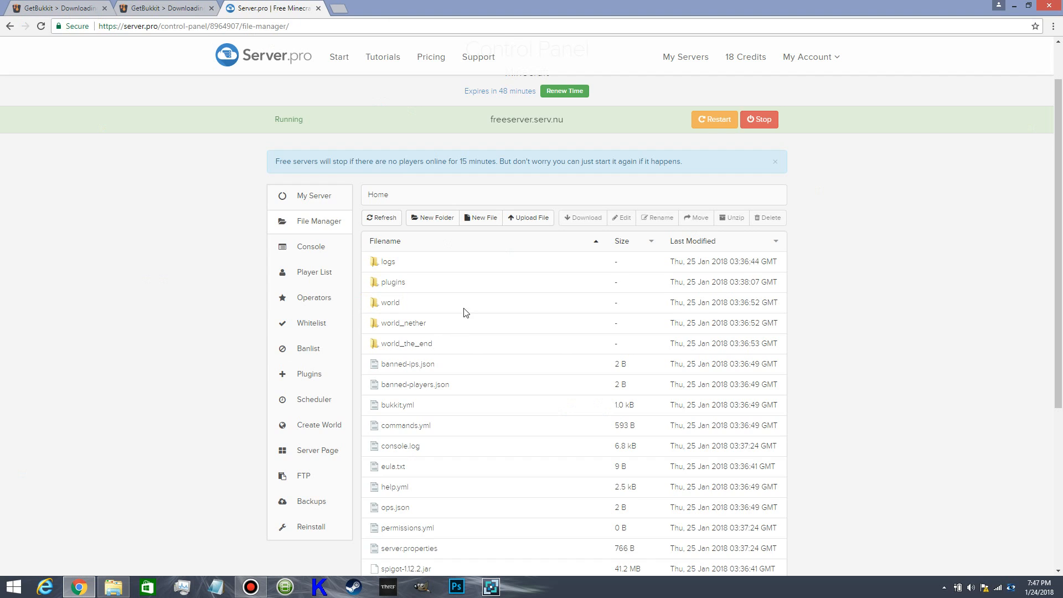
scroll(464, 313, down, 4)
scroll(307, 269, up, 5)
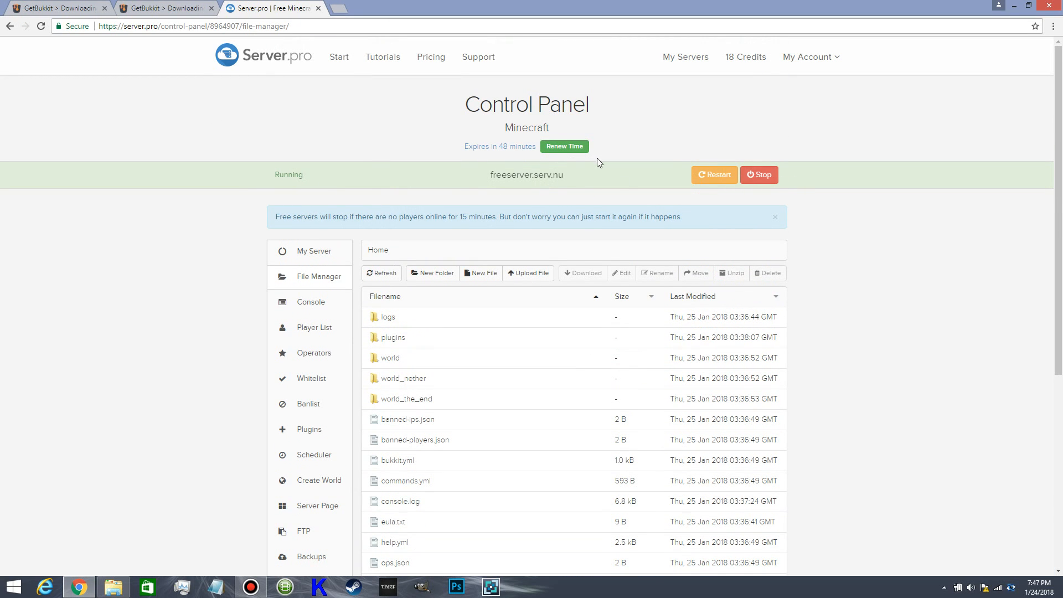
- Examine the GetBukkit download pages for Spigot-1.12.2.jar and Craftbukkit-1.12.2.jar
click(170, 7)
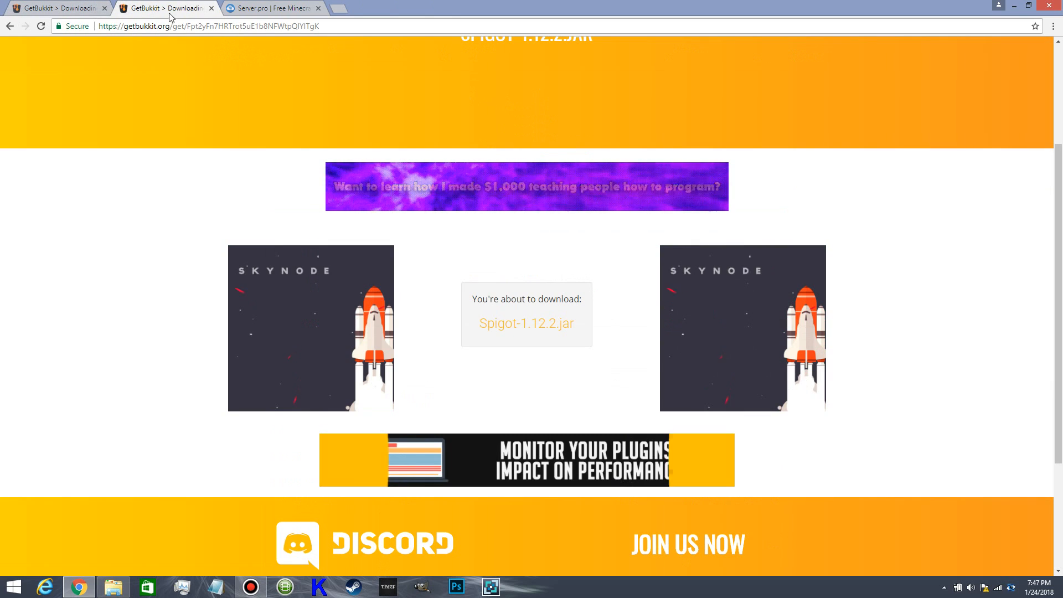
click(90, 8)
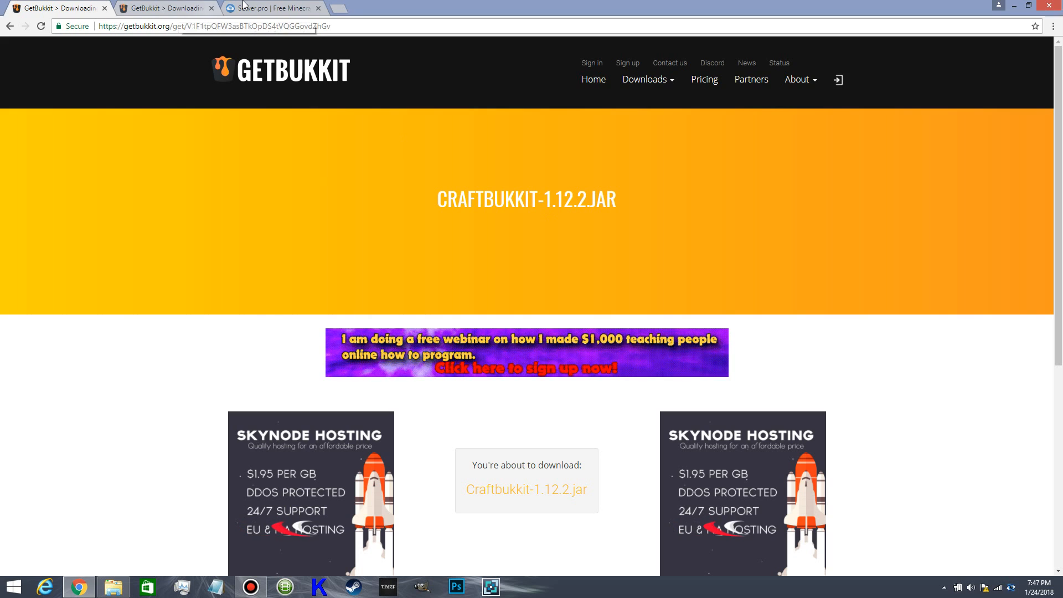
click(150, 7)
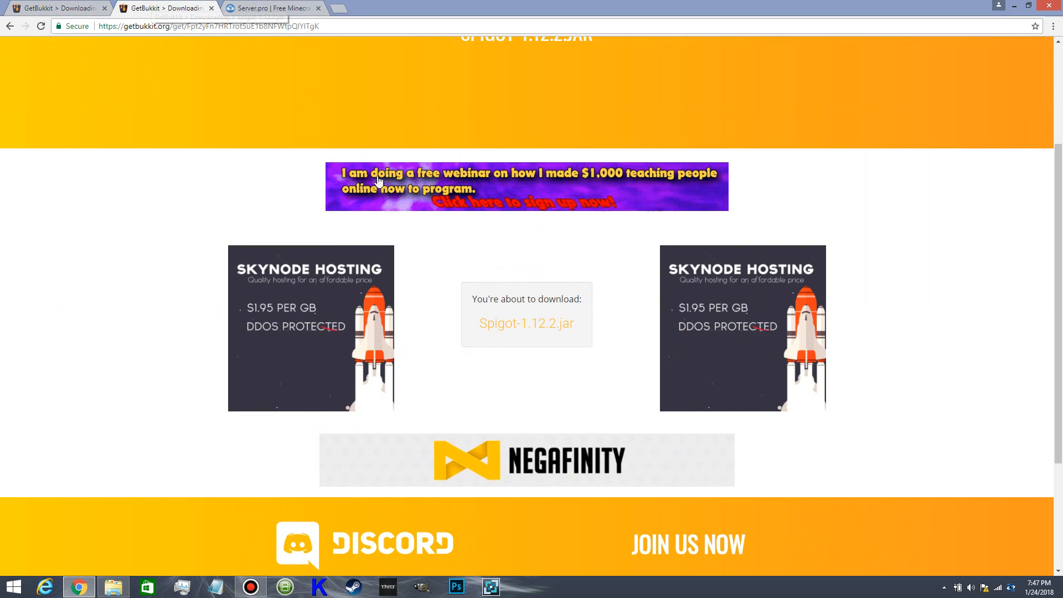
right_click(515, 321)
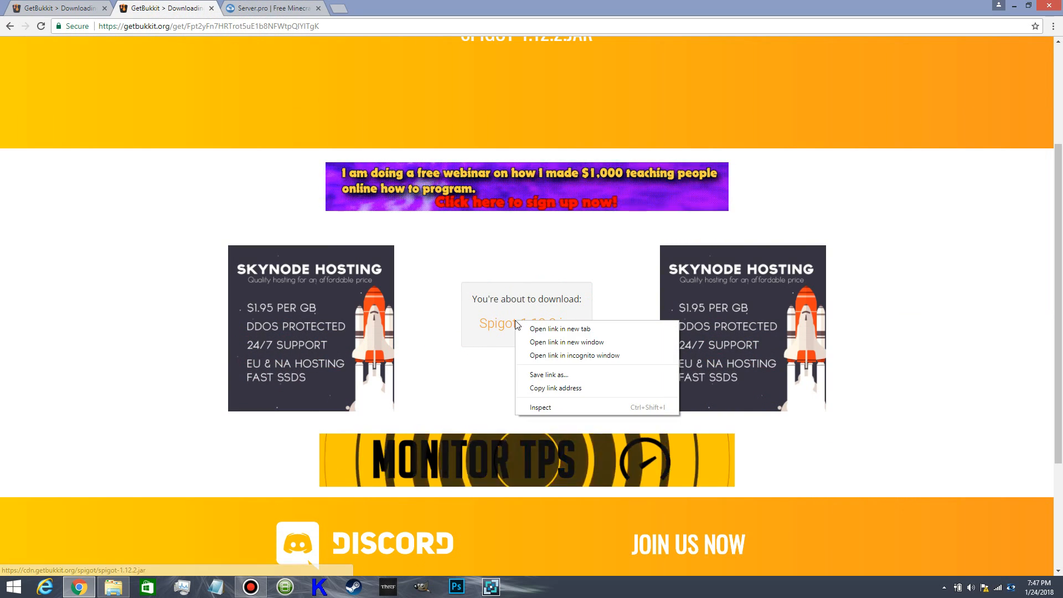
click(441, 244)
click(56, 8)
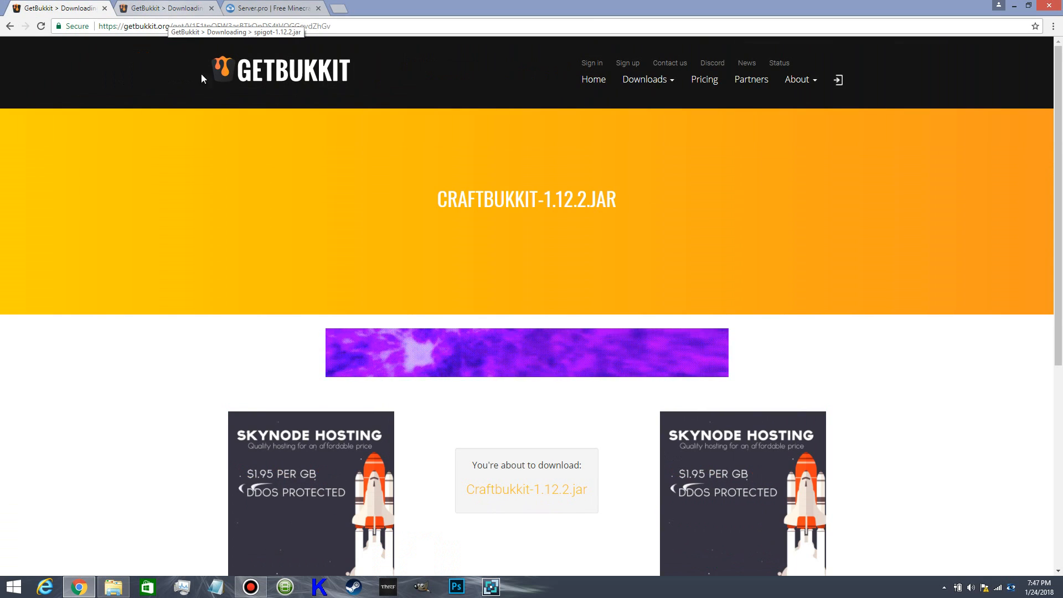
scroll(346, 227, down, 3)
key(ctrl+Tab)
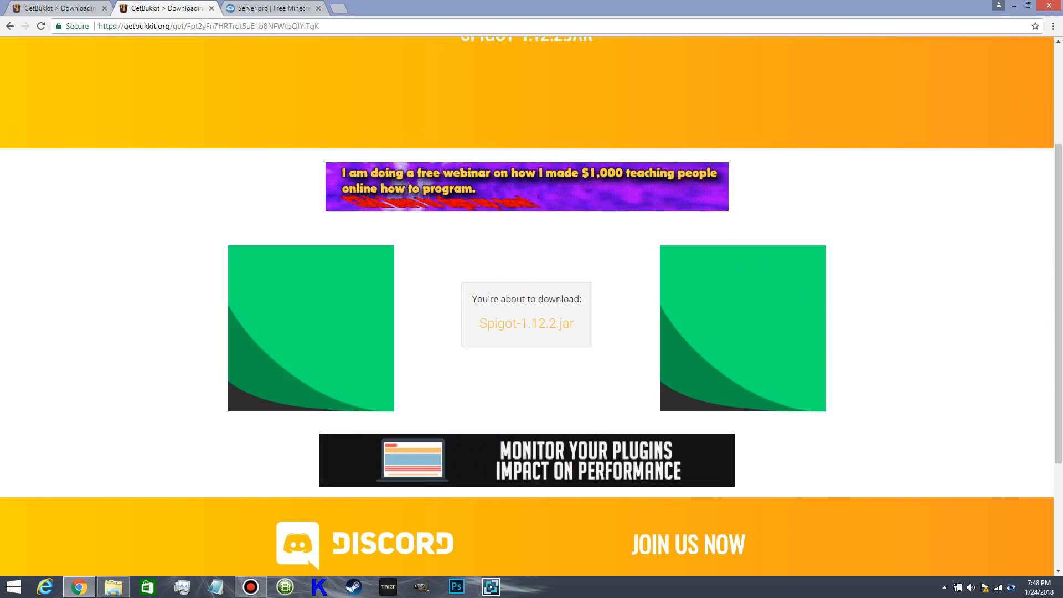
scroll(467, 227, down, 2)
scroll(487, 270, down, 2)
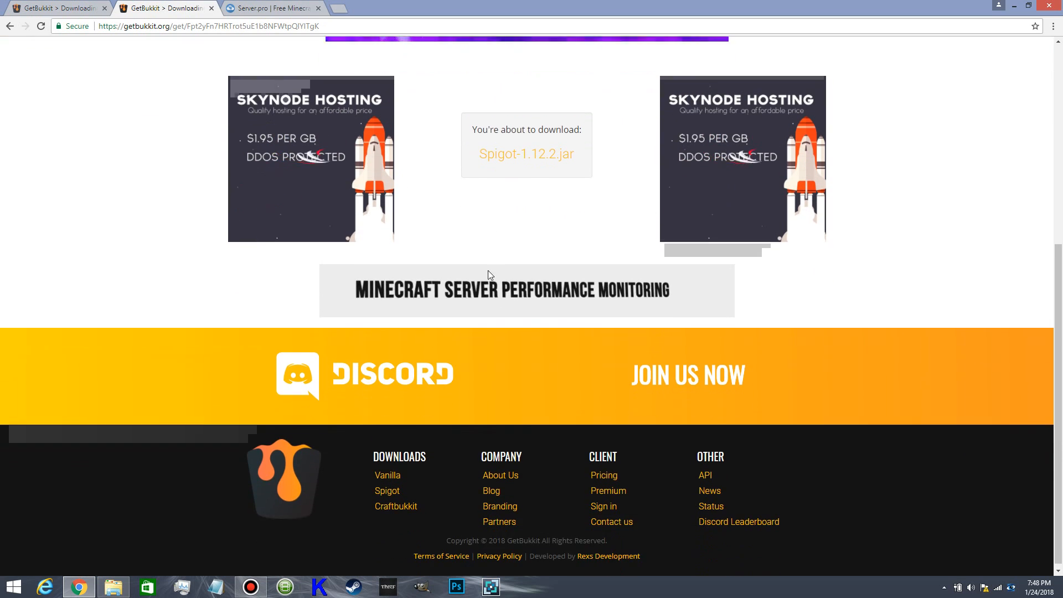
scroll(501, 359, up, 3)
scroll(356, 225, up, 3)
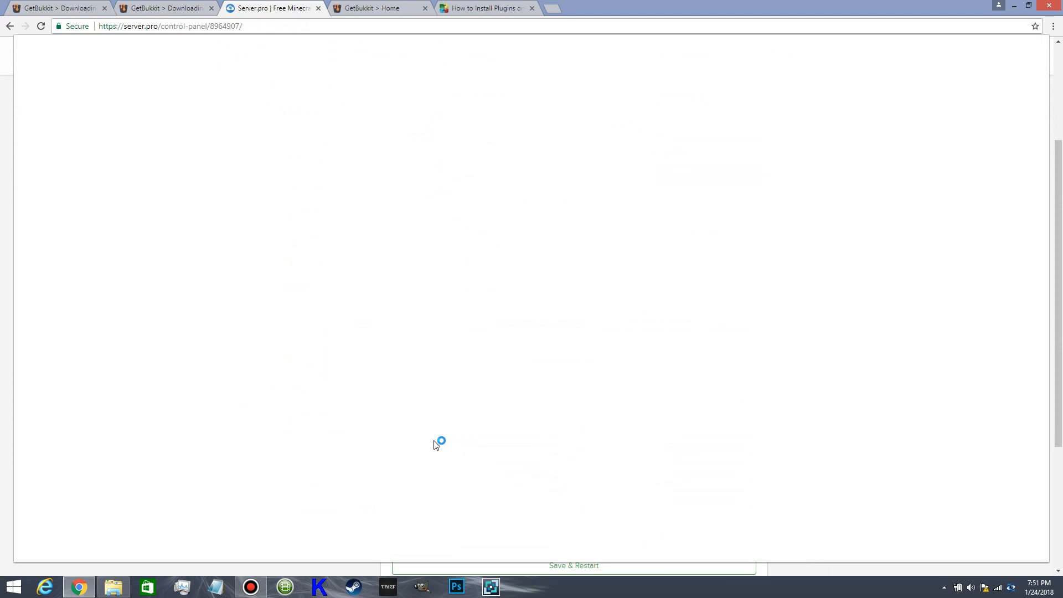
- Open the print preview of the server's control panel page and cancel it
key(ctrl+p)
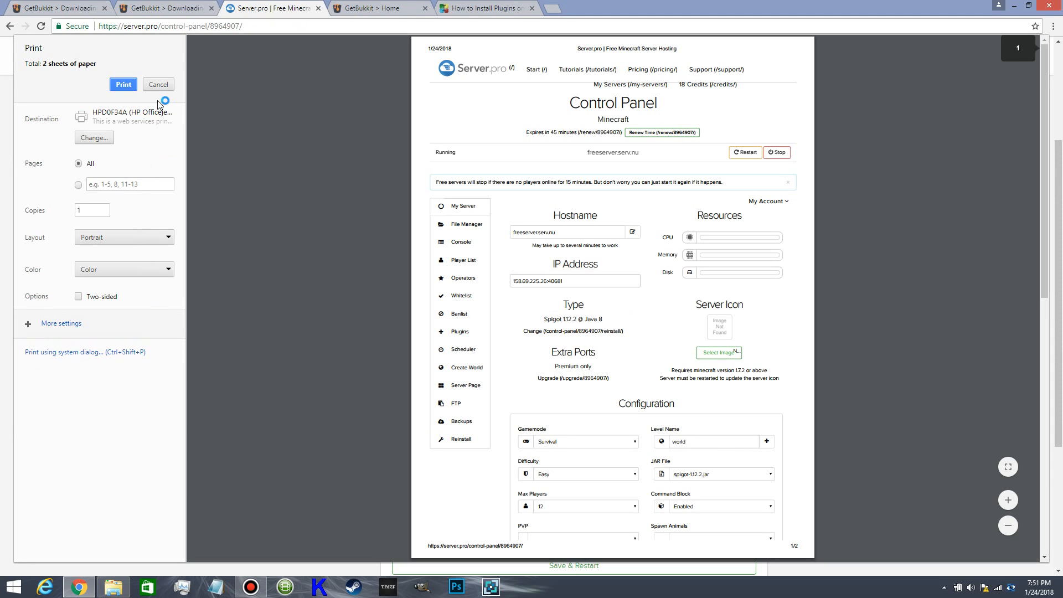
click(158, 85)
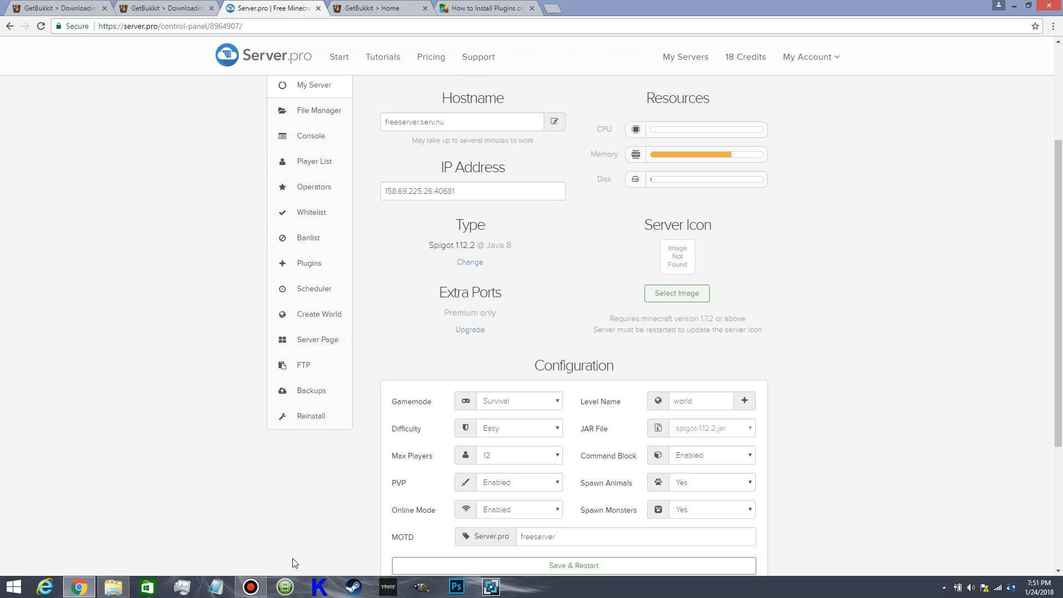
- Look over the extracted server folder, switch to the Informatics-Tech article on installing plugins and download its Run.bat file
click(109, 580)
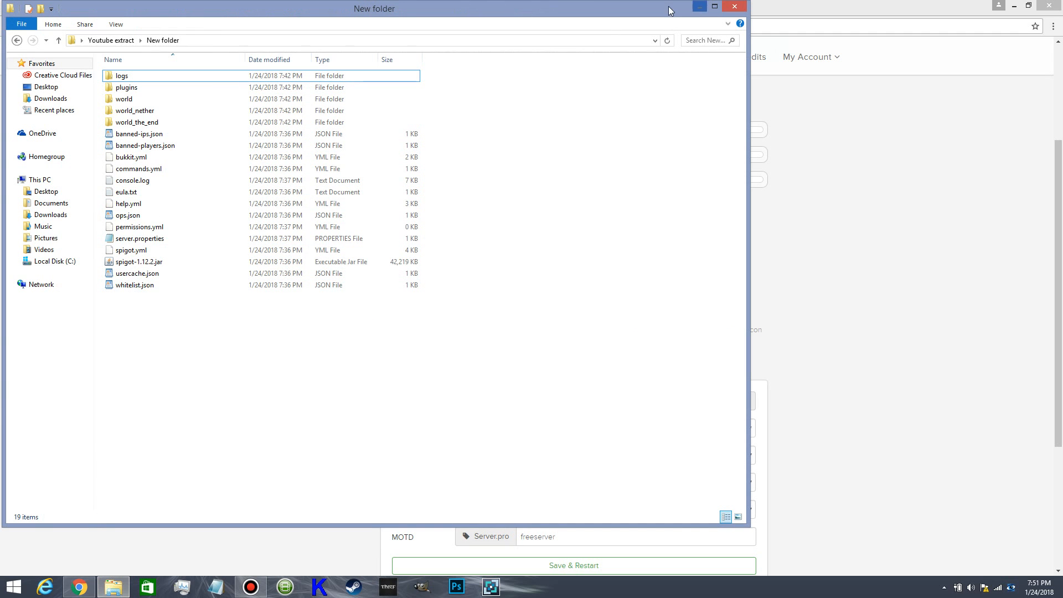
drag(669, 11, 656, 37)
click(485, 9)
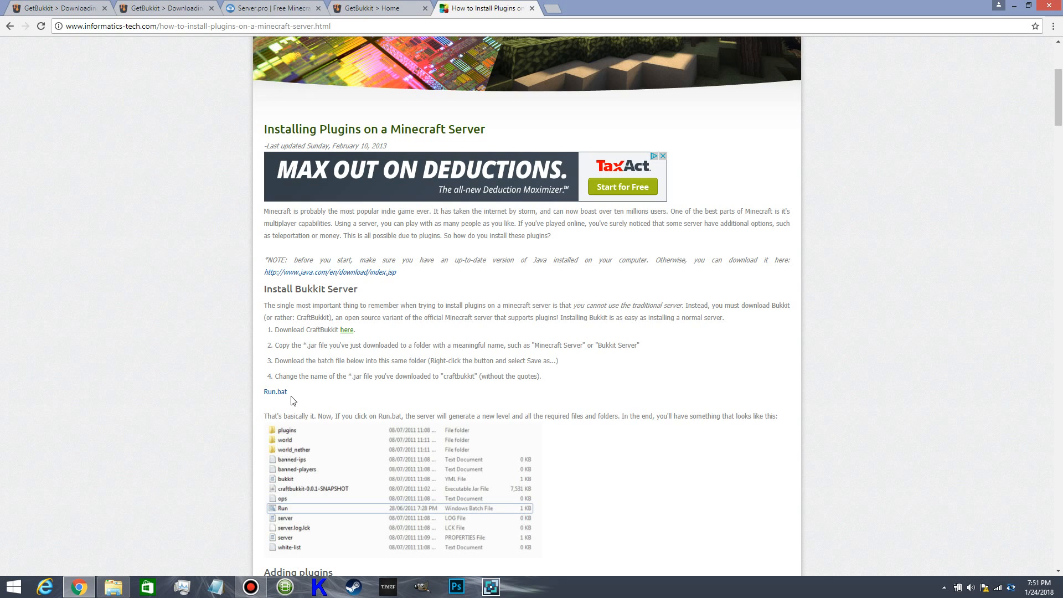
scroll(362, 306, down, 2)
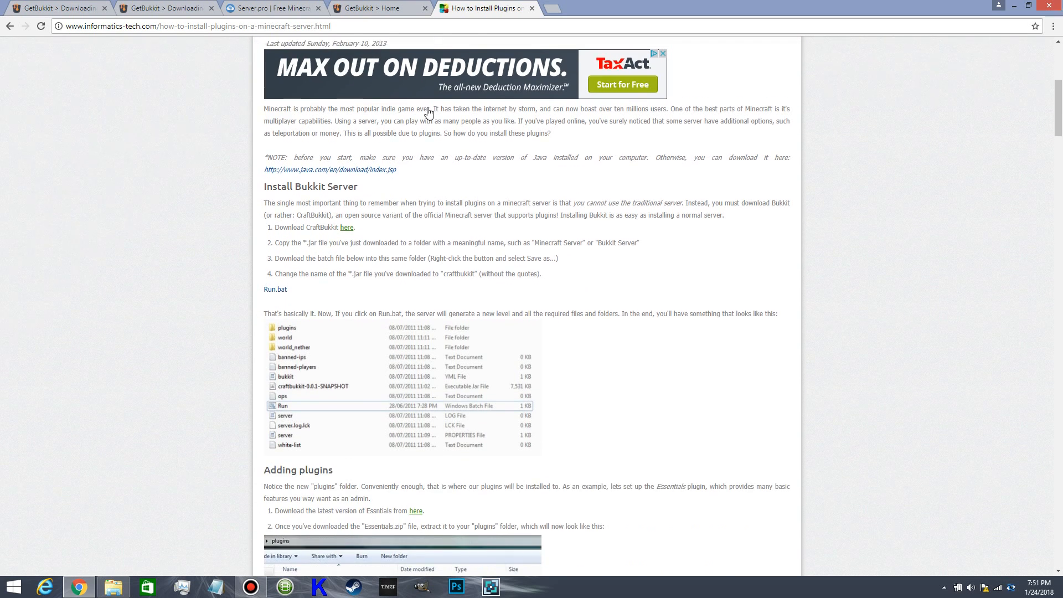
scroll(427, 113, up, 6)
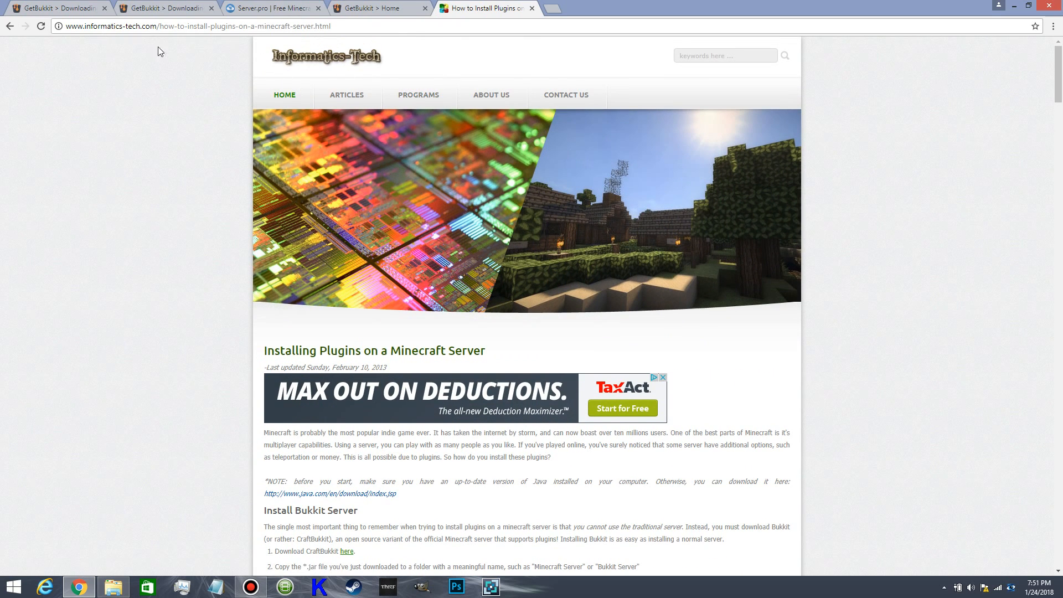
scroll(387, 160, down, 5)
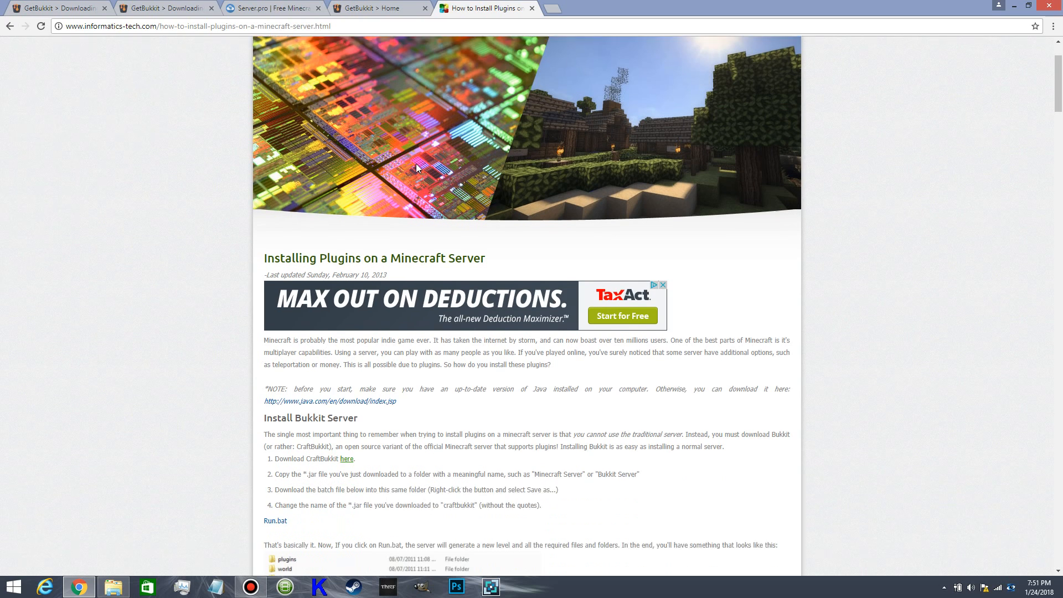
scroll(415, 153, down, 3)
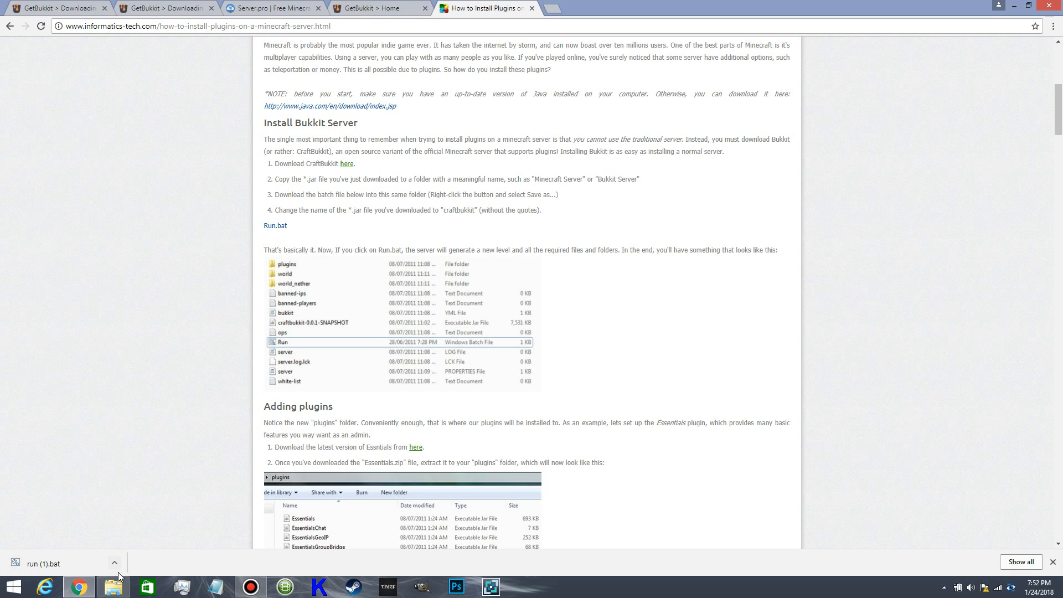
- Show the downloaded batch file in the Downloads folder and cut run.bat
click(114, 562)
click(147, 525)
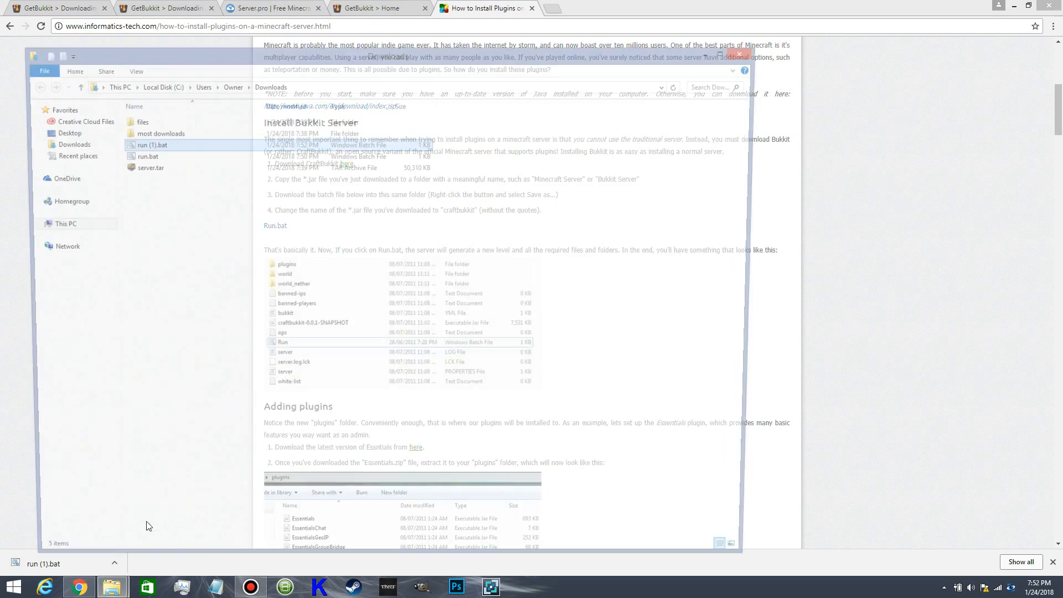
click(144, 158)
right_click(143, 155)
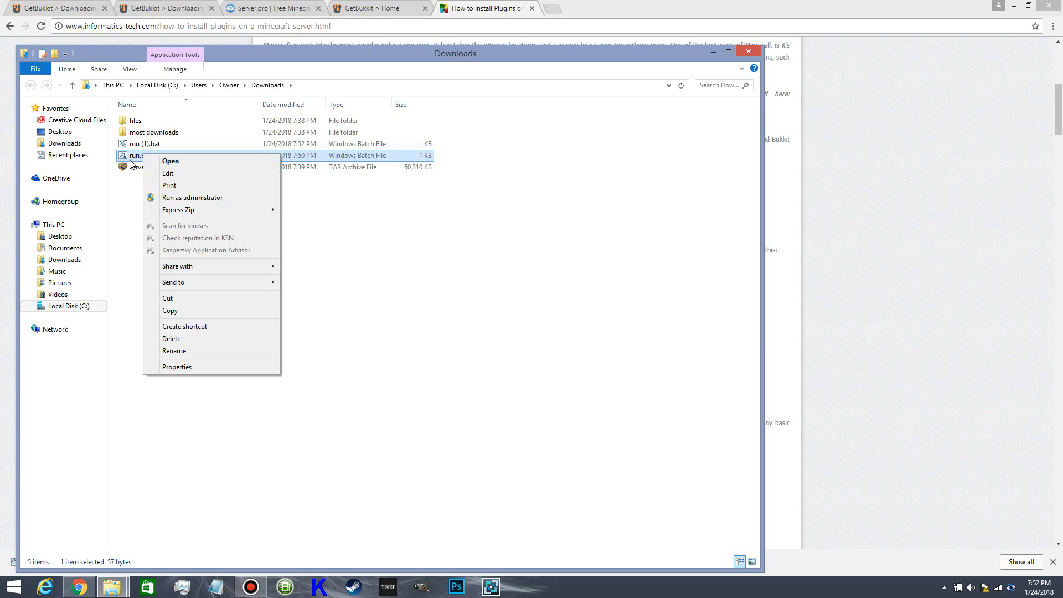
click(131, 204)
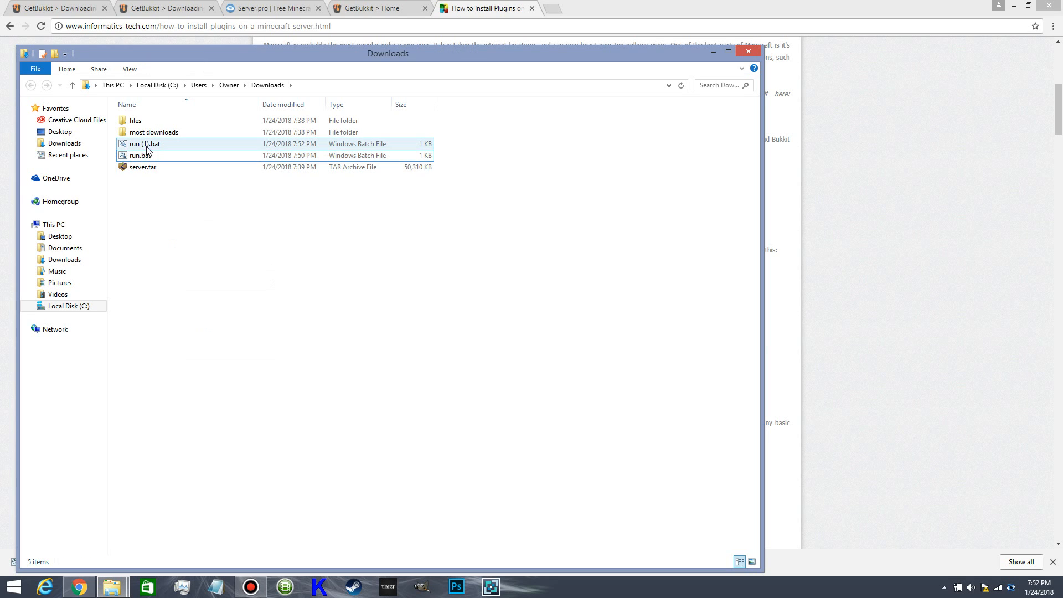
click(142, 158)
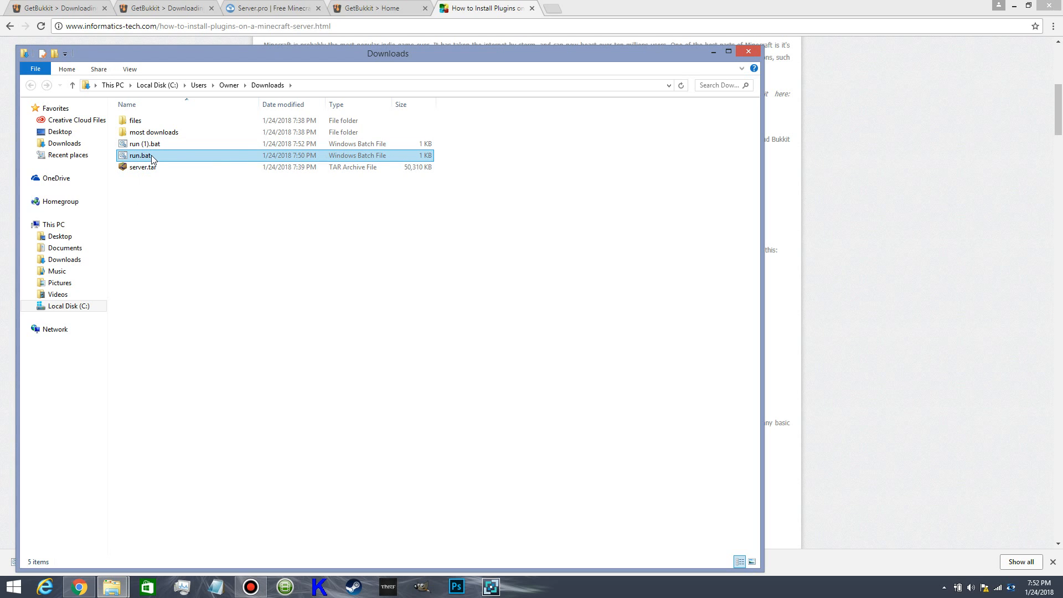
right_click(154, 159)
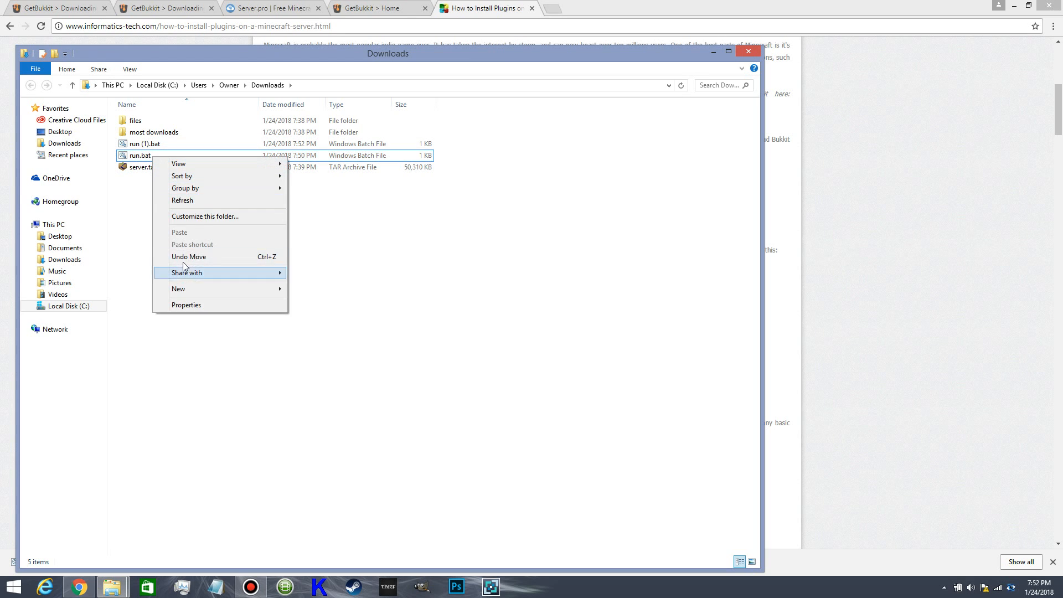
click(125, 175)
right_click(134, 154)
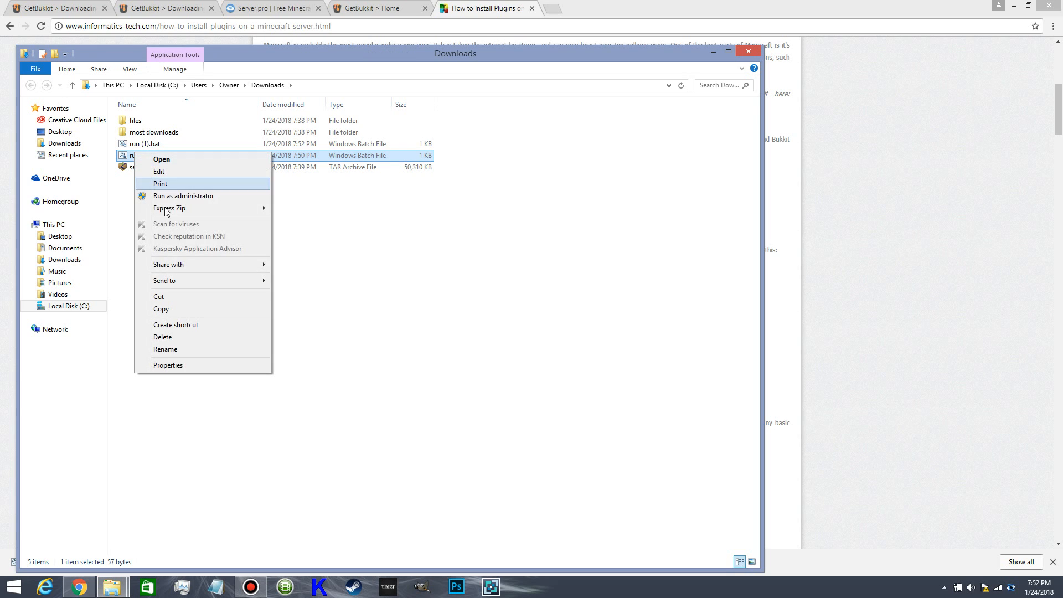
click(168, 297)
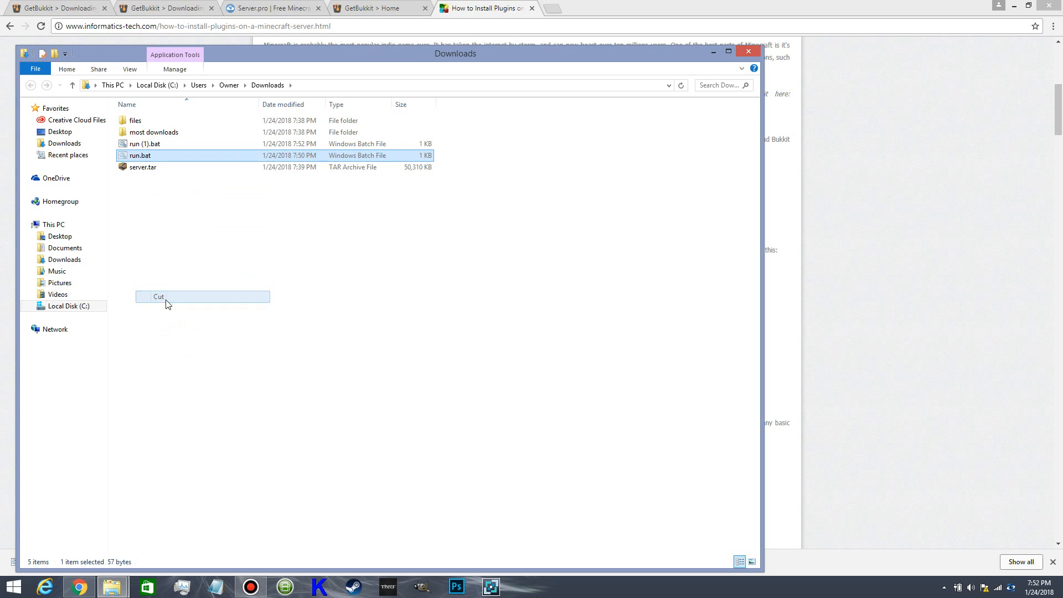
- Paste run.bat into New folder inside the desktop's Youtube extract folder and close the window
click(743, 56)
click(1014, 5)
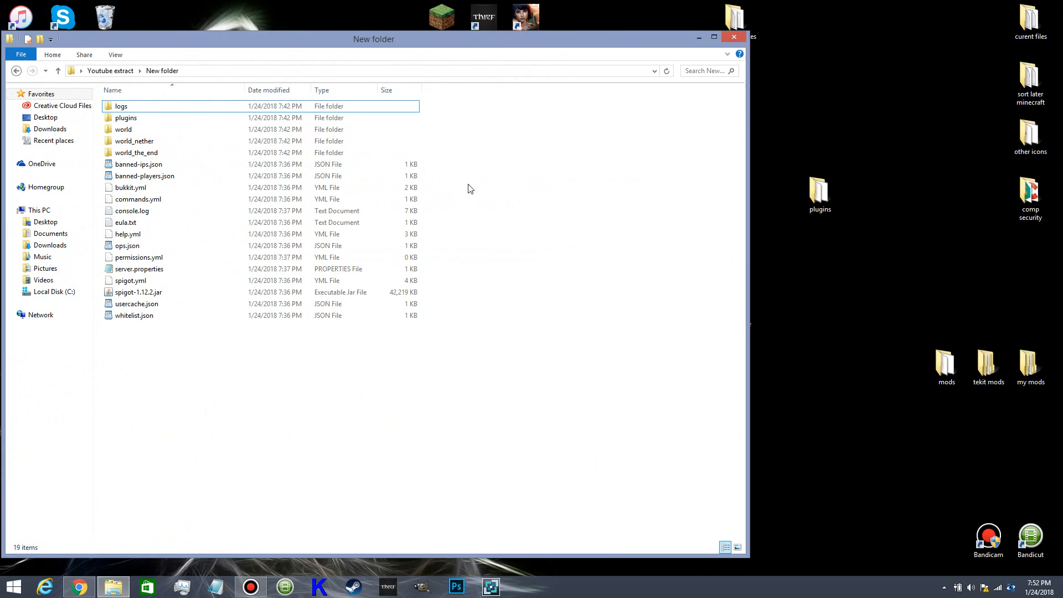
click(734, 38)
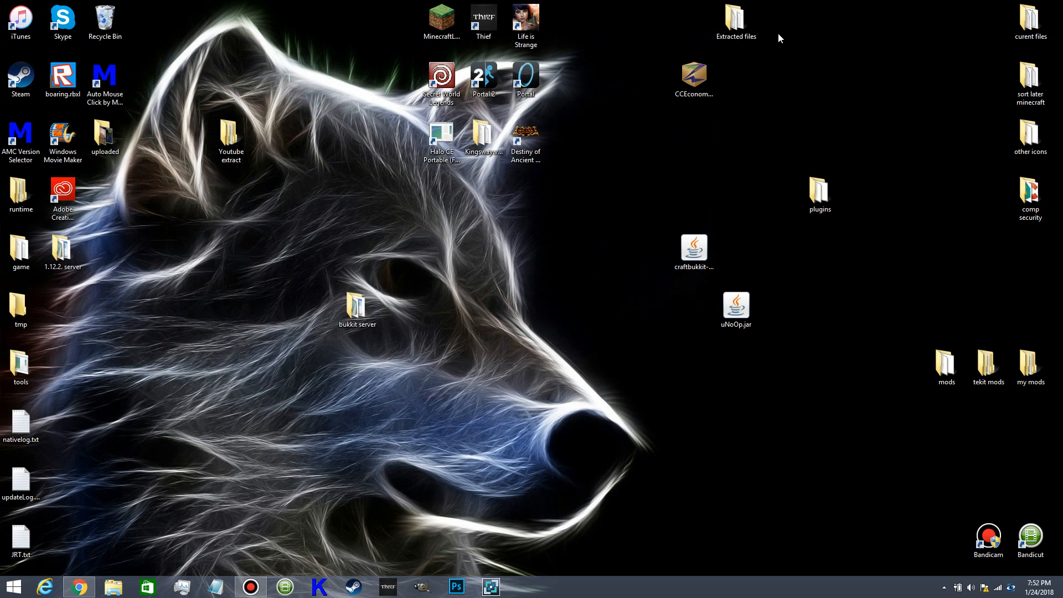
double_click(230, 144)
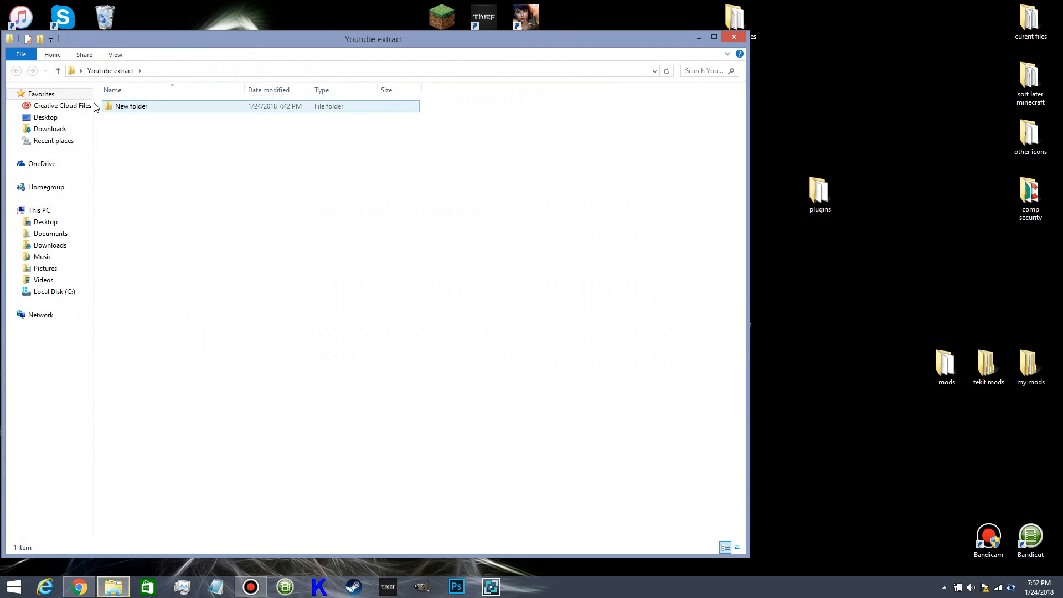
double_click(124, 107)
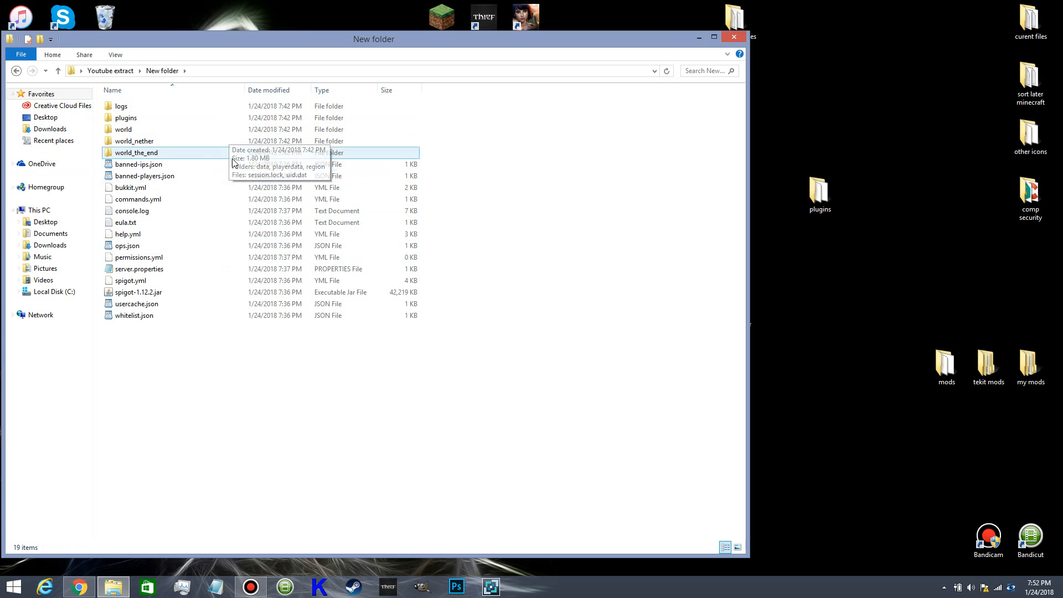
right_click(128, 364)
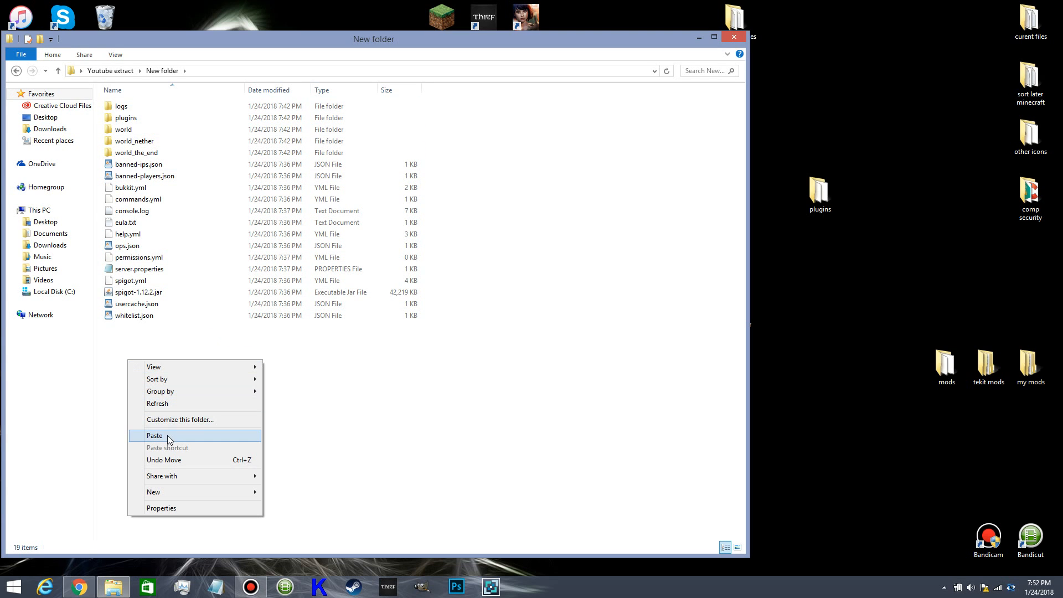
click(167, 435)
click(153, 371)
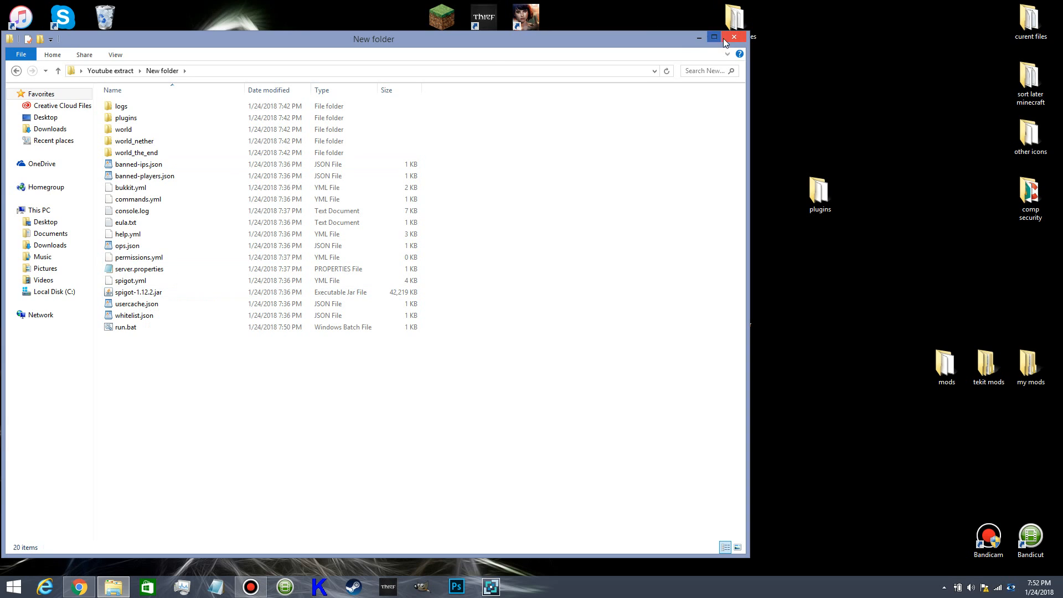
drag(682, 40, 660, 42)
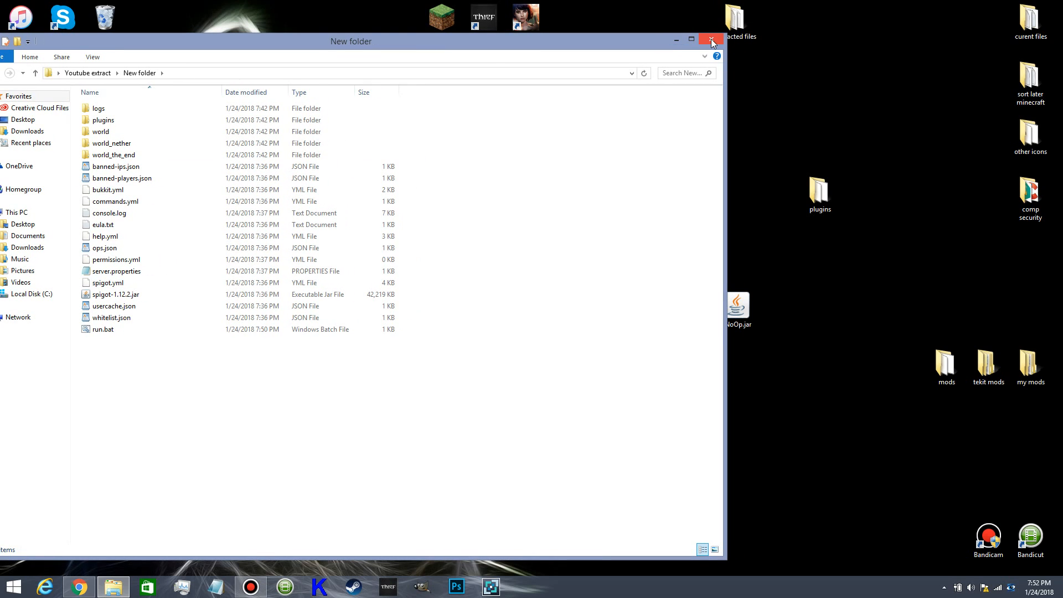
click(710, 39)
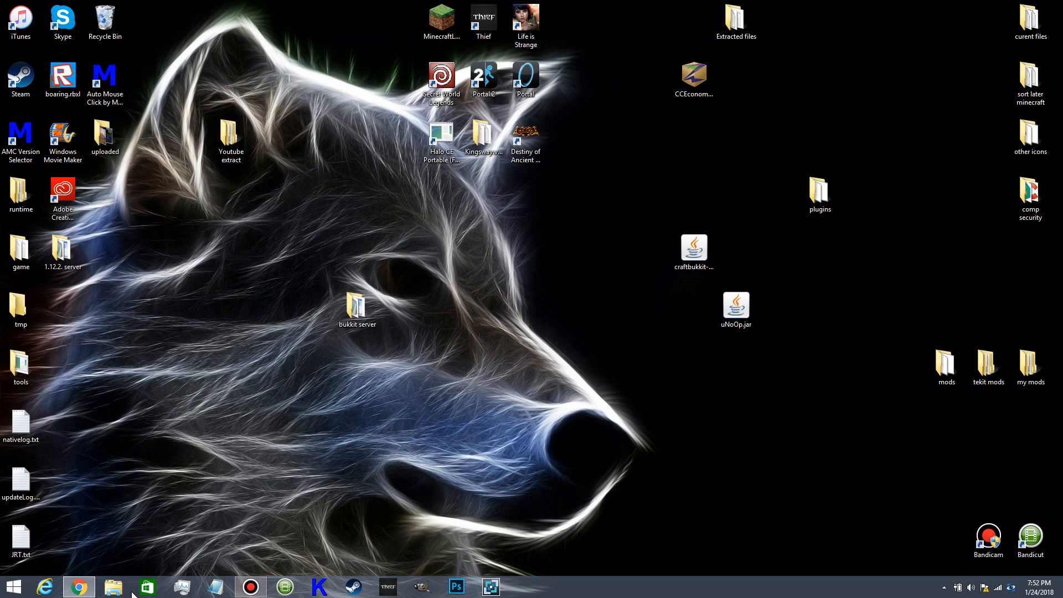
- Switch back to Chrome and download the latest Spigot build, Spigot-1.12.2.jar, from the GetBukkit home page
click(80, 588)
click(367, 9)
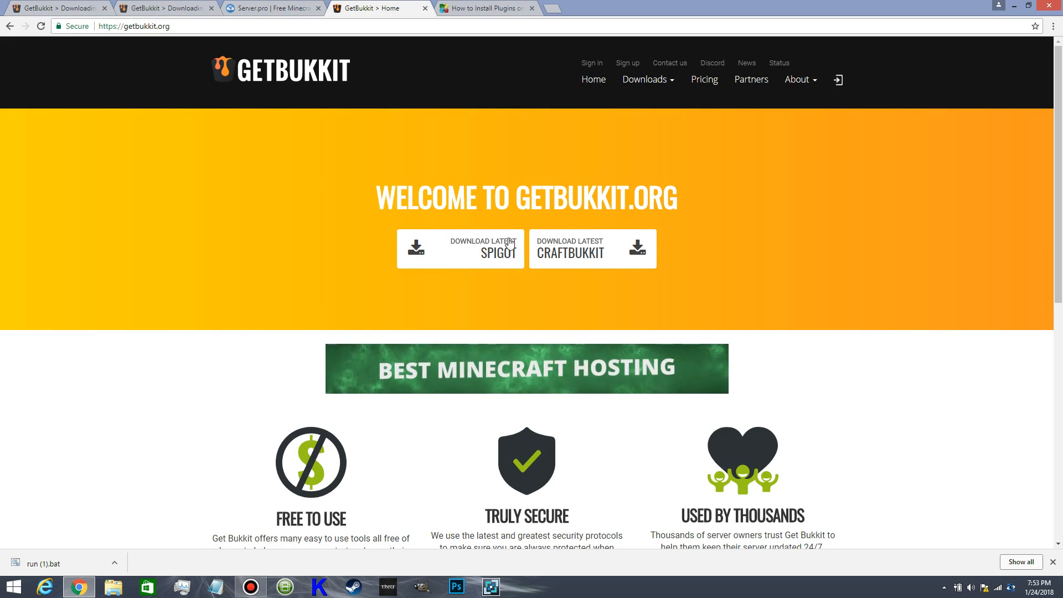
click(495, 252)
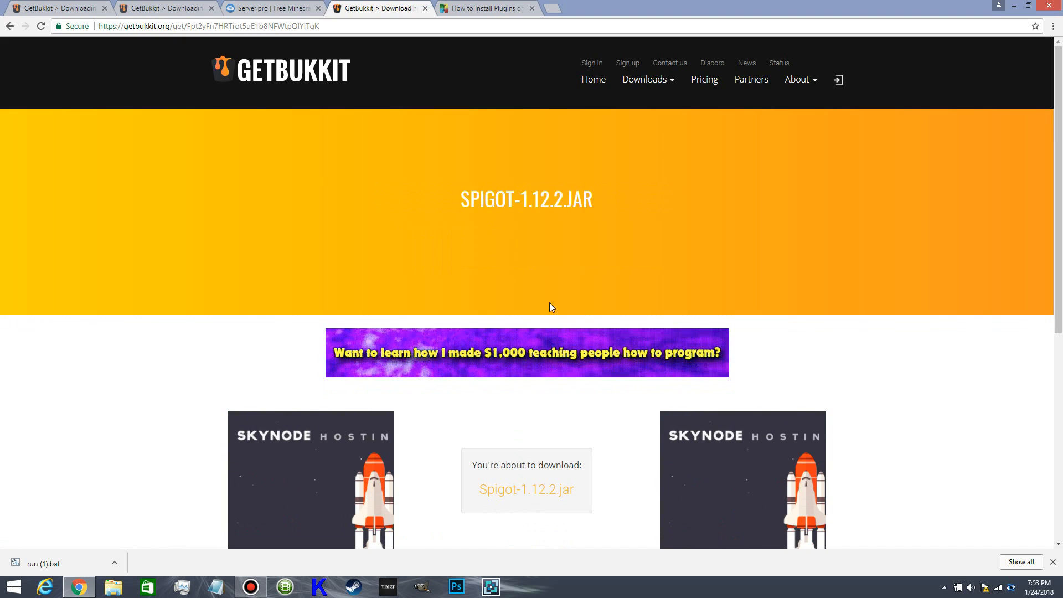
scroll(549, 302, down, 2)
scroll(477, 351, down, 1)
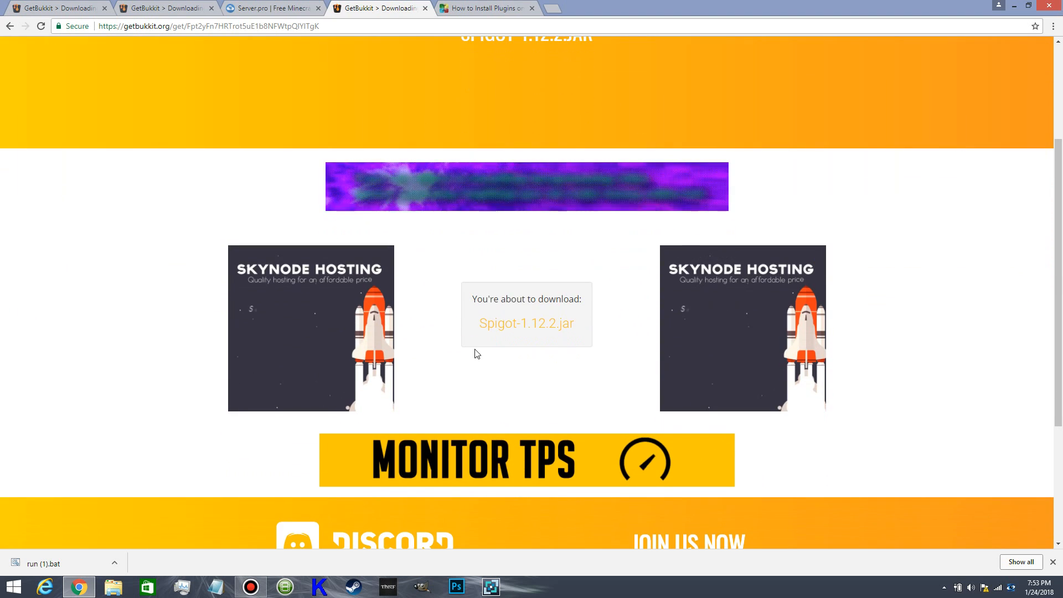
click(512, 330)
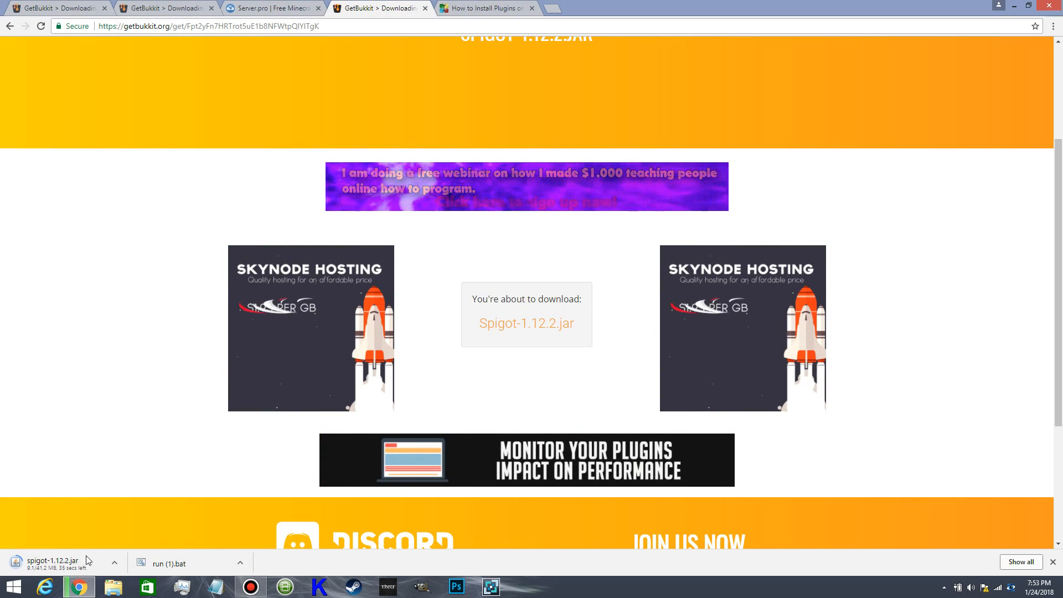
- Compare the open GetBukkit download pages for Spigot-1.12.2.jar and Craftbukkit-1.12.2.jar
scroll(403, 205, up, 3)
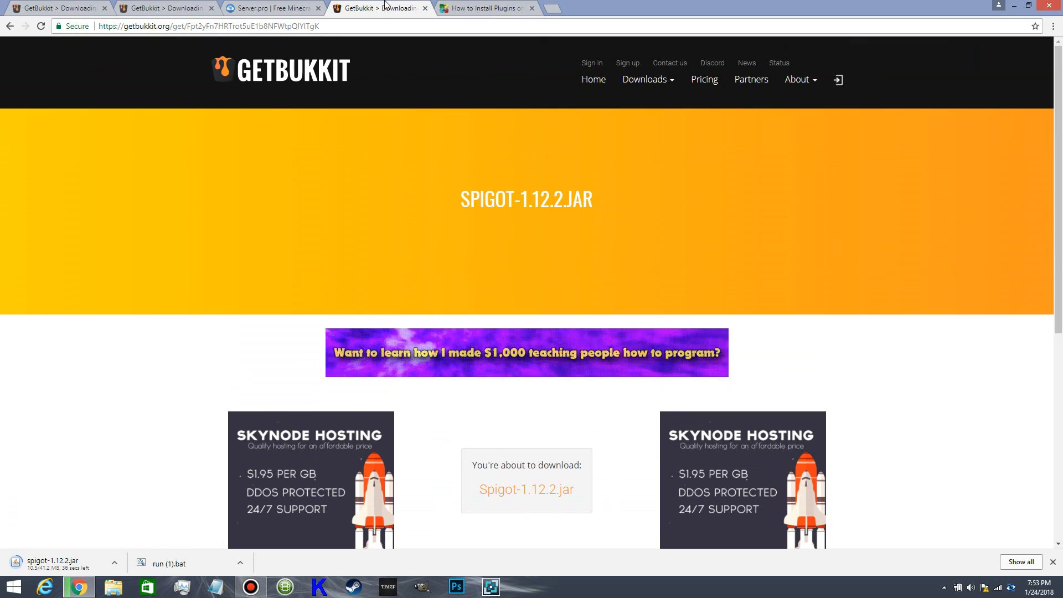
click(160, 7)
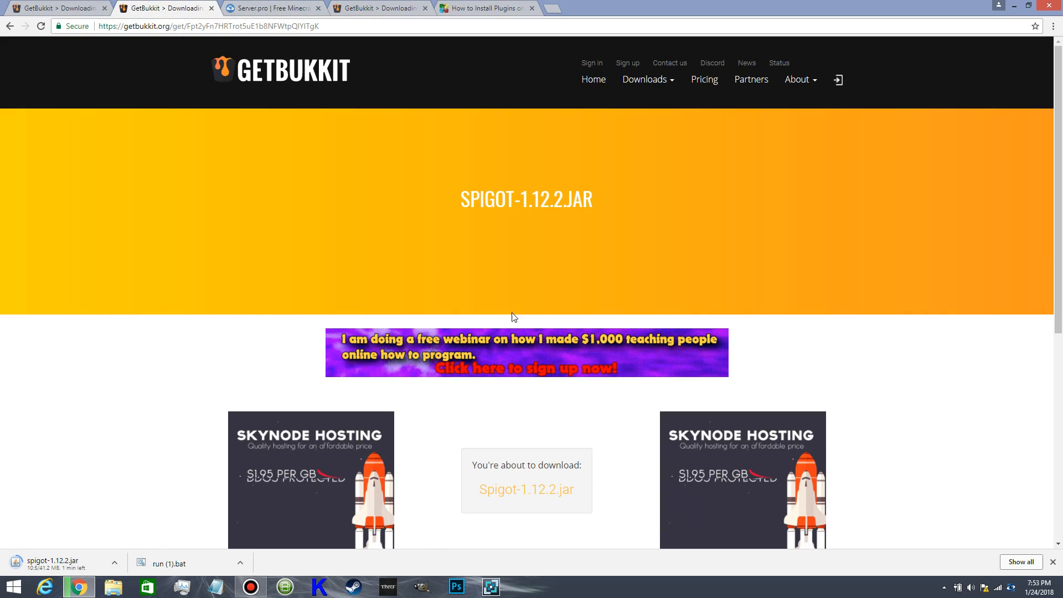
click(47, 6)
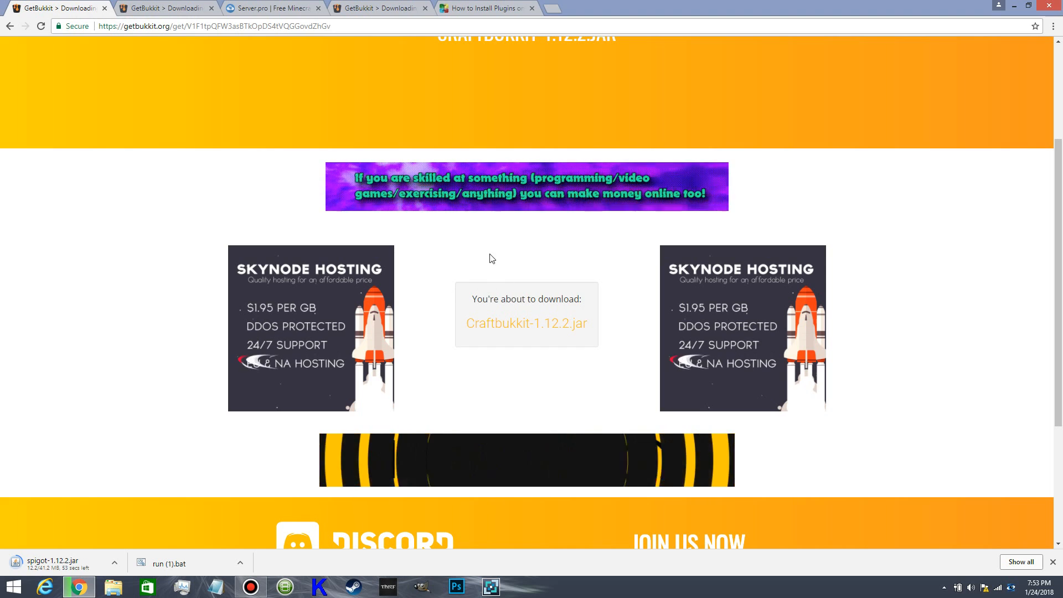
scroll(493, 232, up, 2)
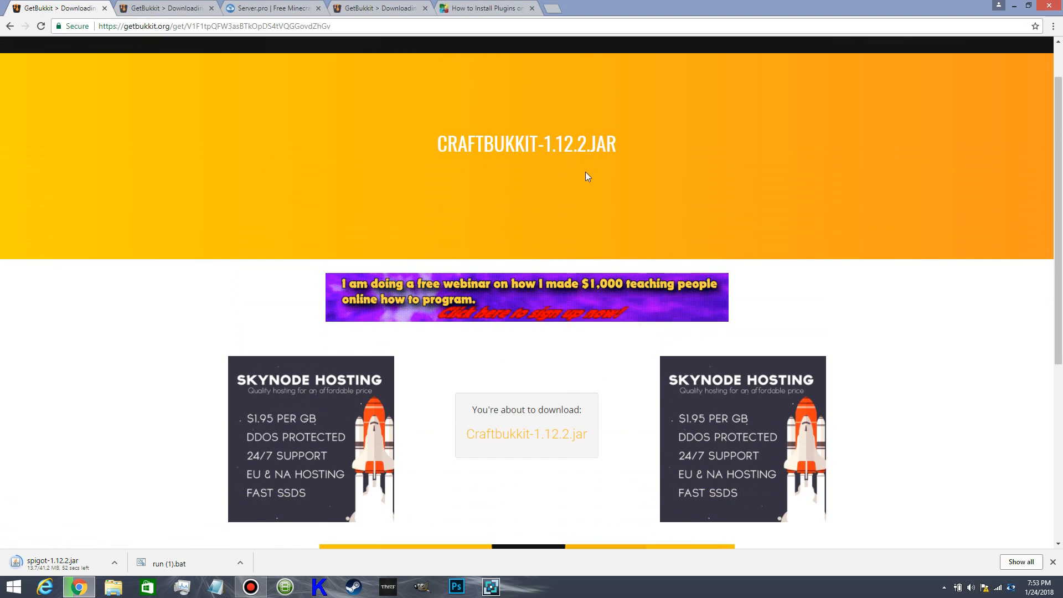
scroll(468, 379, down, 2)
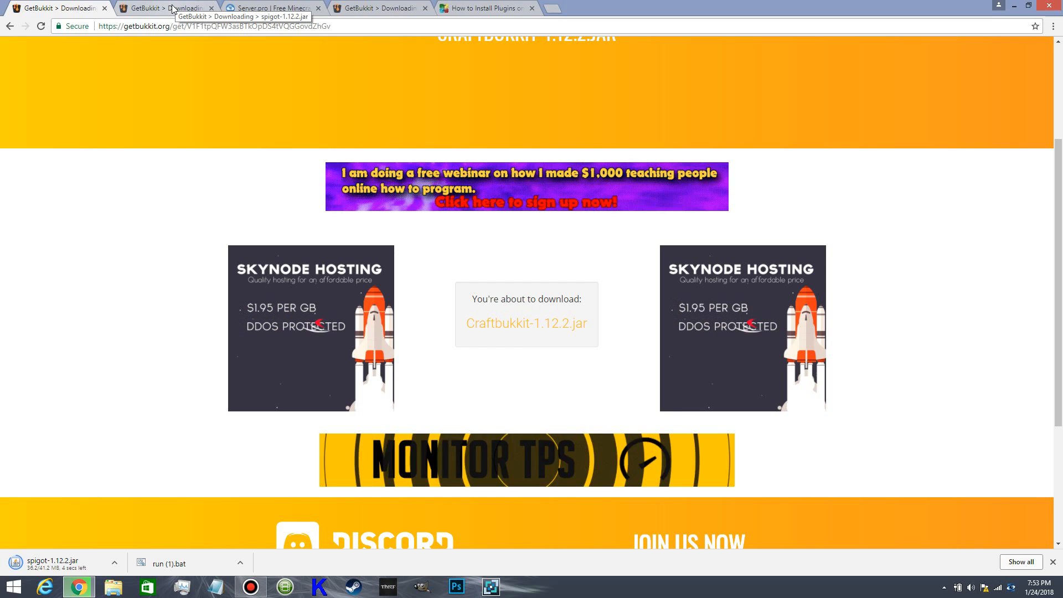
click(172, 9)
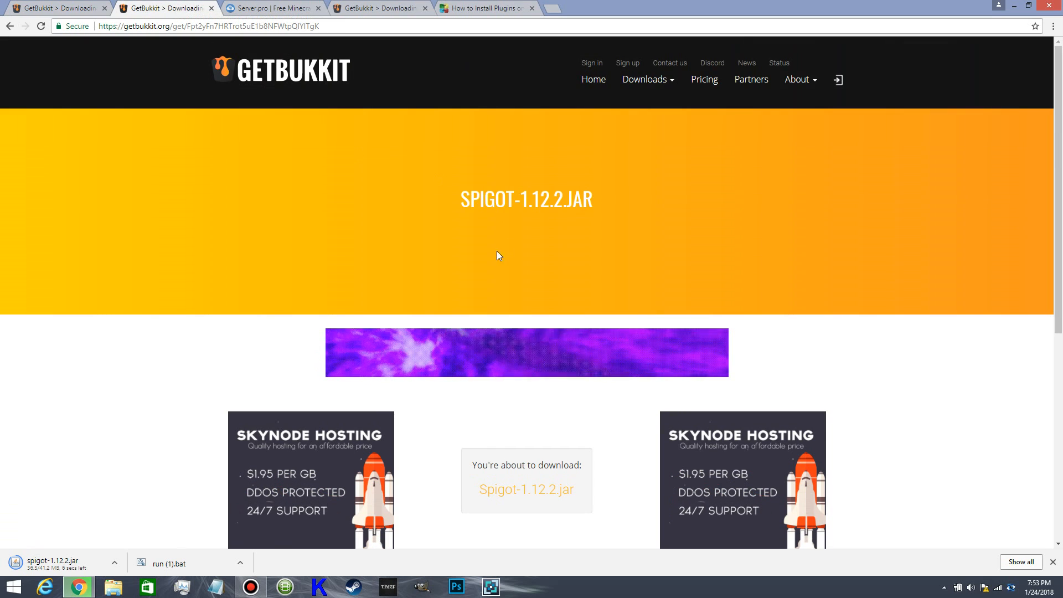
scroll(496, 229, down, 3)
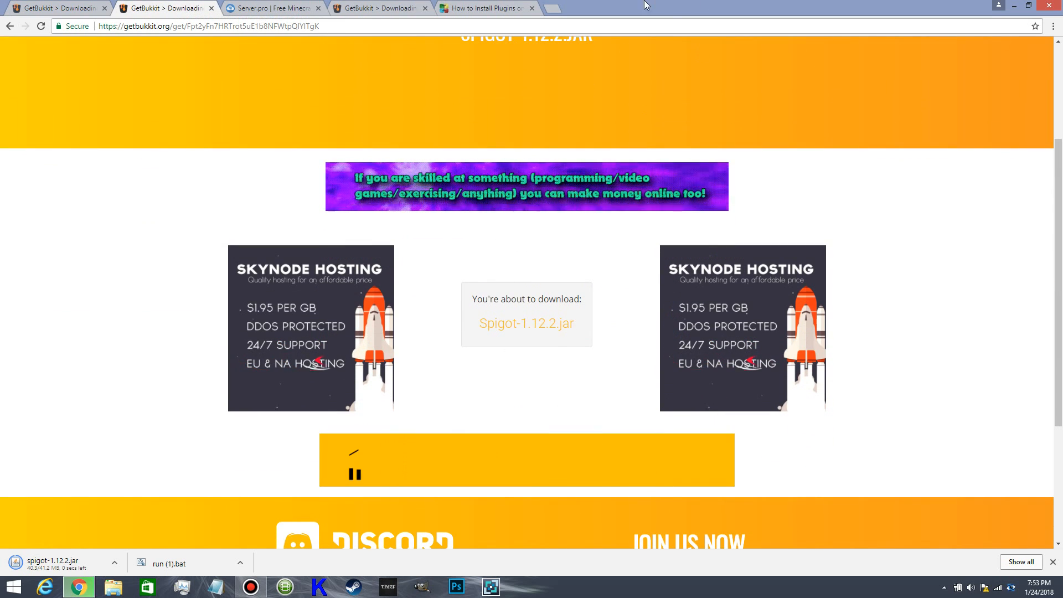
click(476, 8)
- Return to the newly opened Spigot download page and keep the downloaded spigot-1.12.2.jar file
click(409, 9)
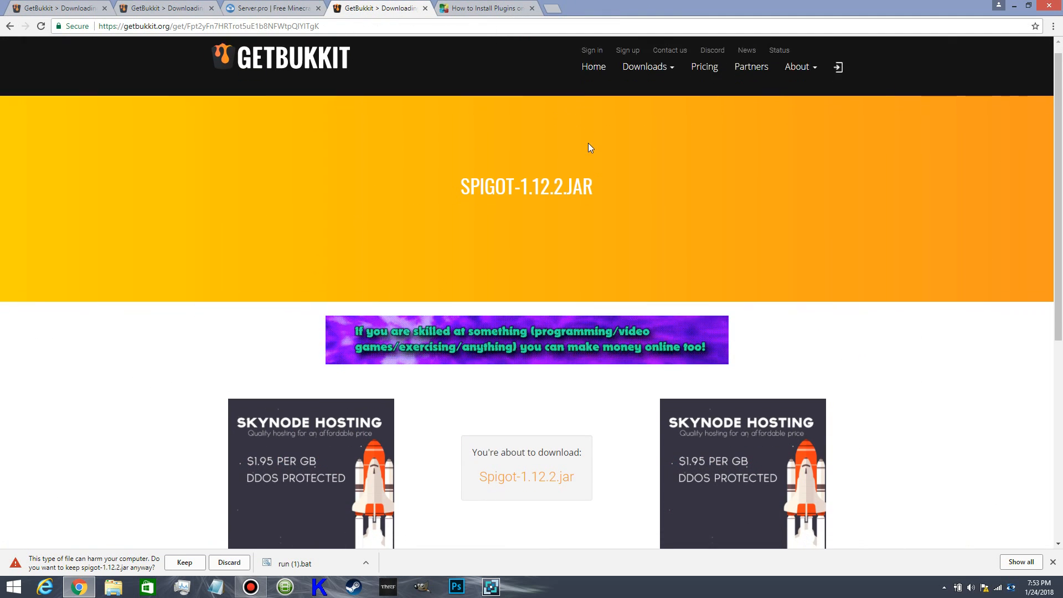
scroll(562, 244, down, 5)
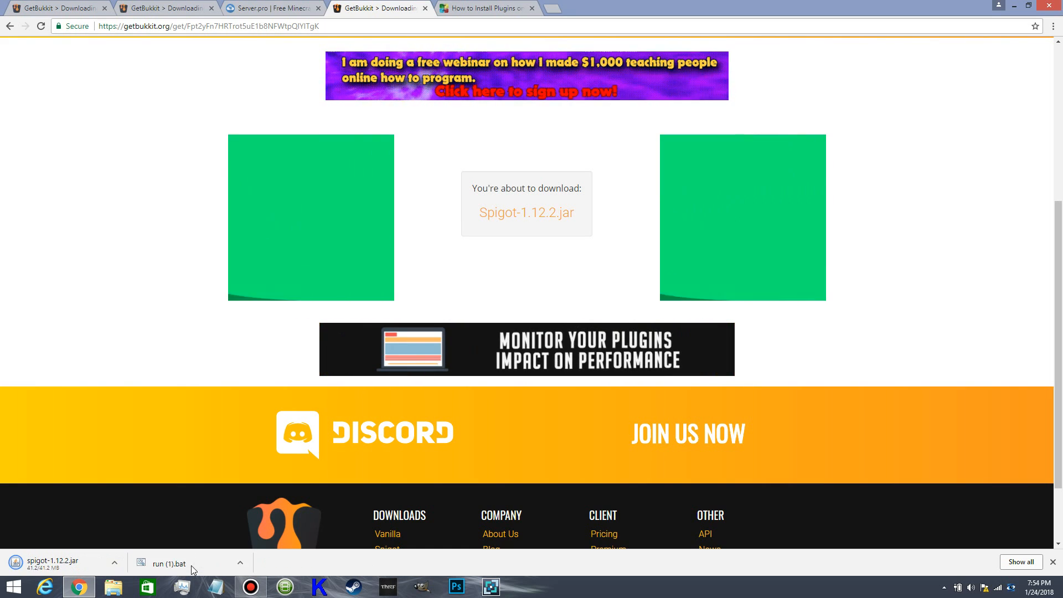
click(191, 566)
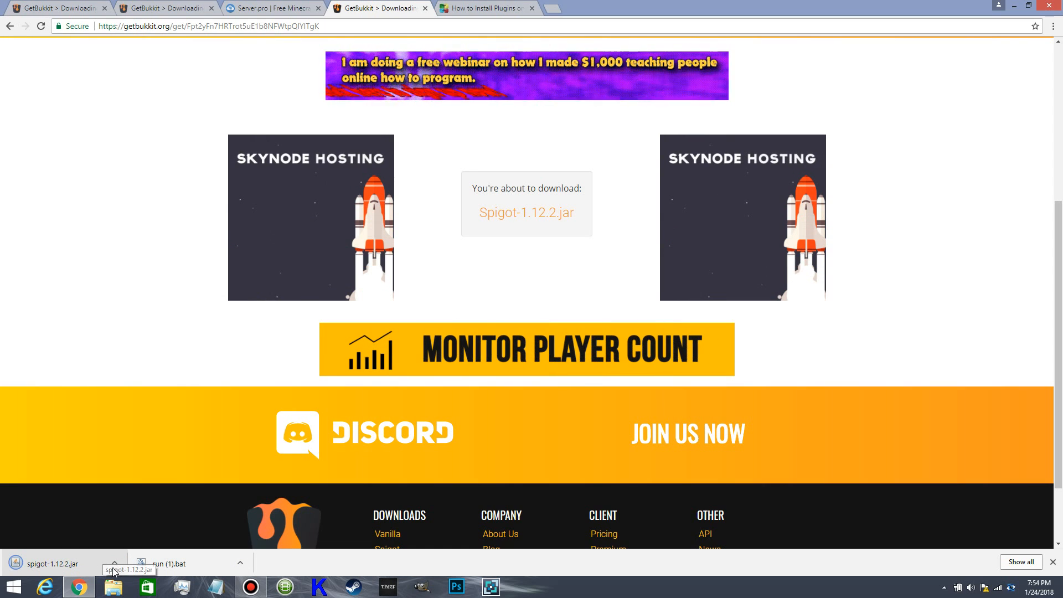
- Show the downloaded spigot-1.12.2.jar in the Downloads folder and rename it to spigot.jar
click(115, 564)
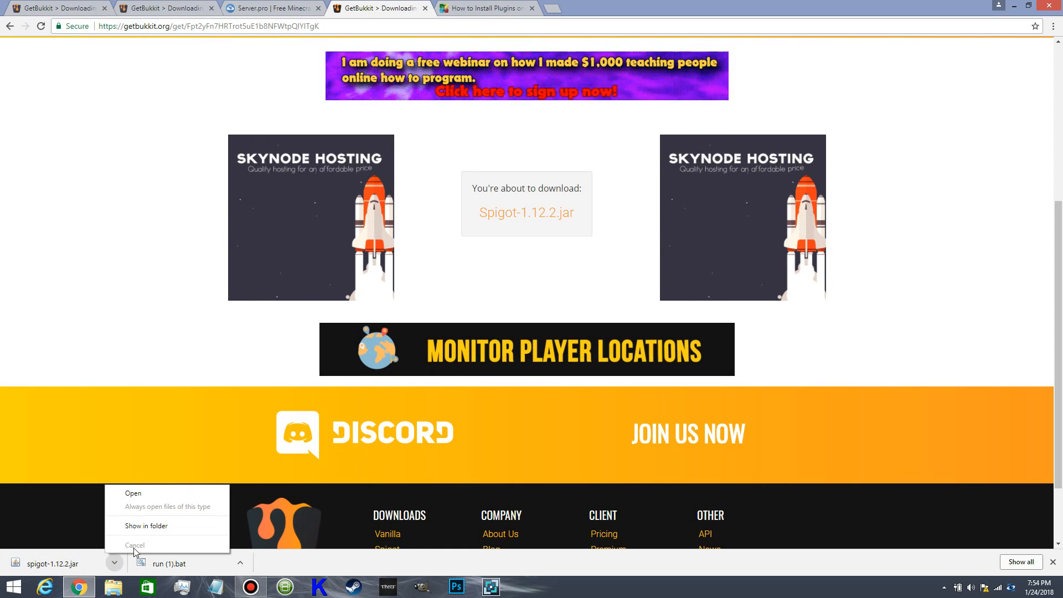
click(155, 521)
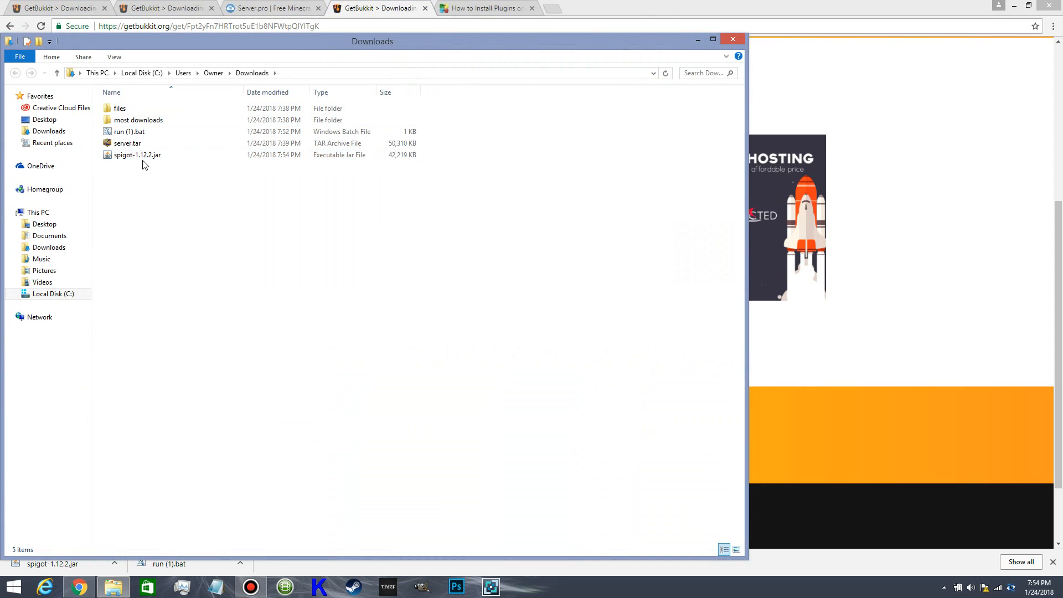
right_click(133, 159)
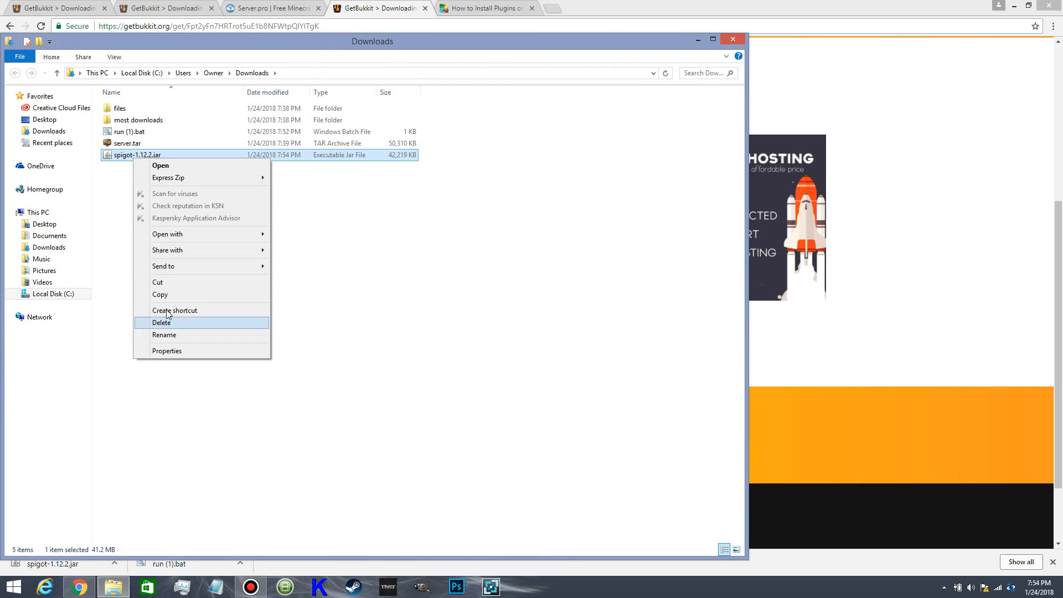
click(165, 335)
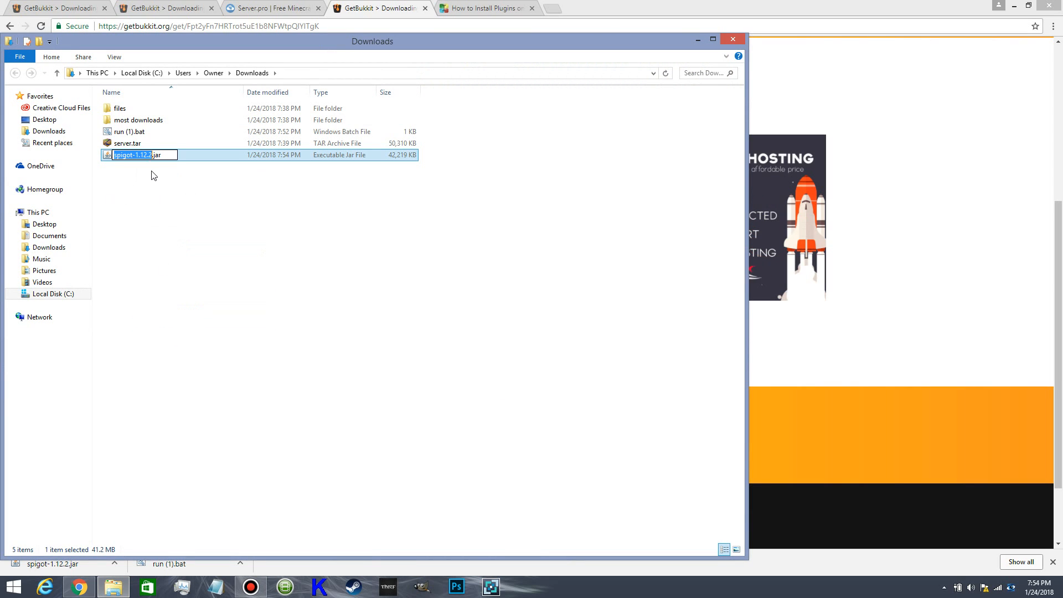
key(Right)
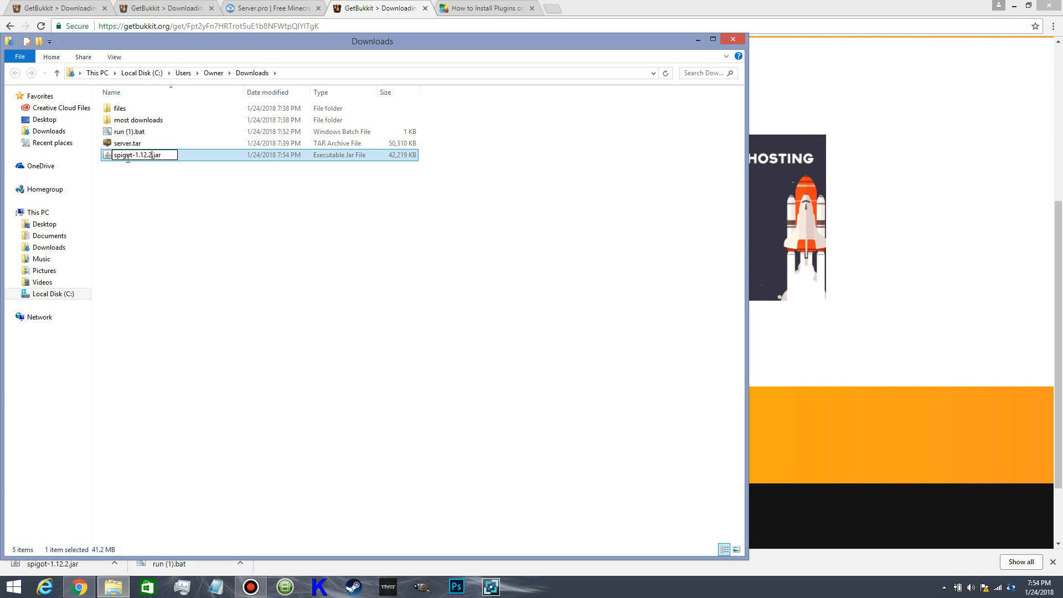
key(BackSpace)
key(BackSpace)
key(BackSpace)
key(BackSpace)
key(BackSpace)
key(BackSpace)
key(BackSpace)
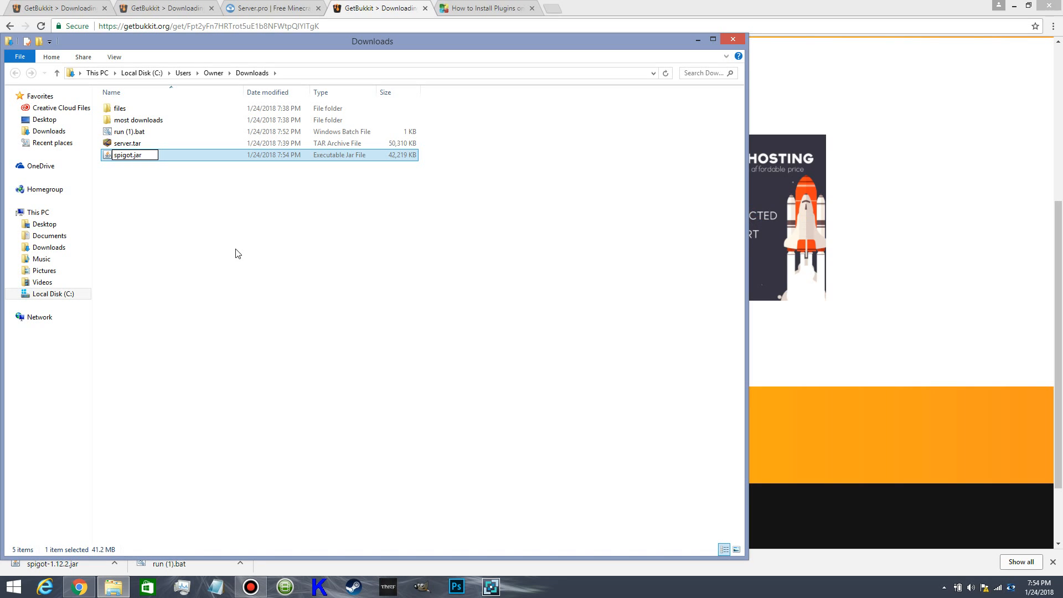
key(Return)
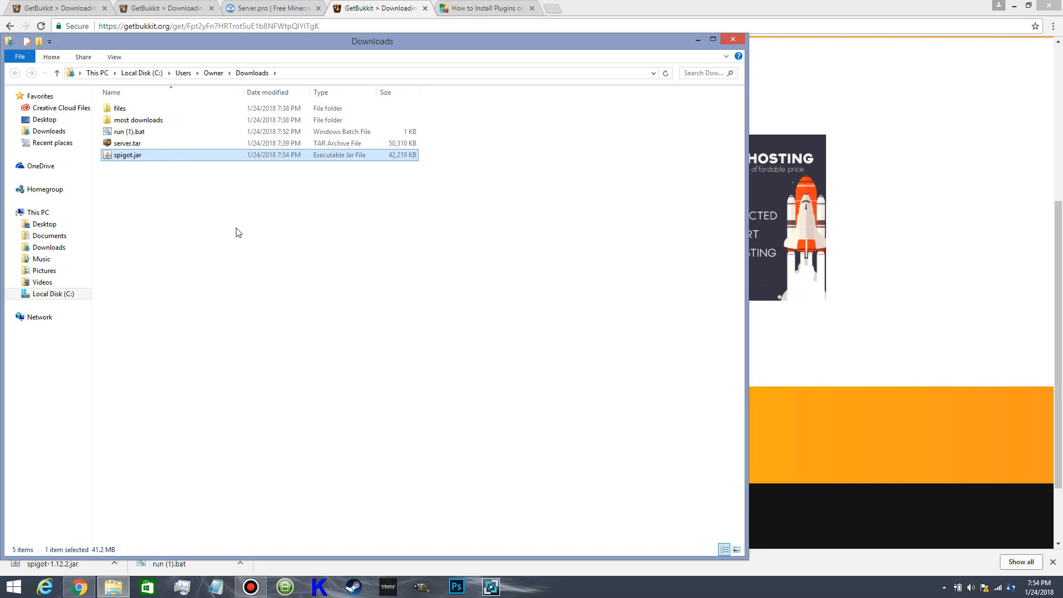
- Move spigot.jar from Downloads into New folder inside the desktop's Youtube extract folder
right_click(133, 157)
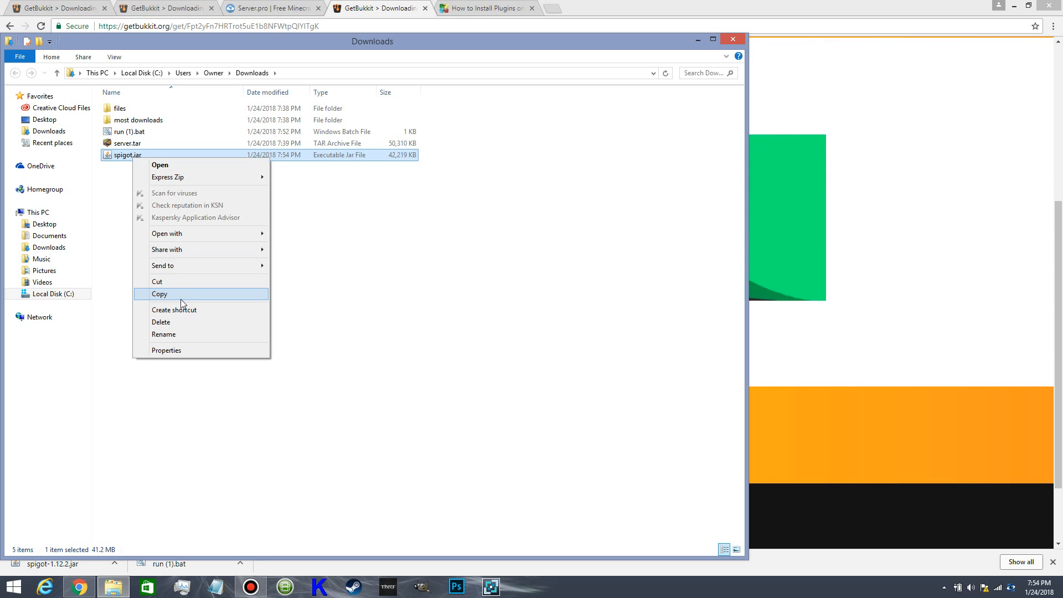
click(157, 281)
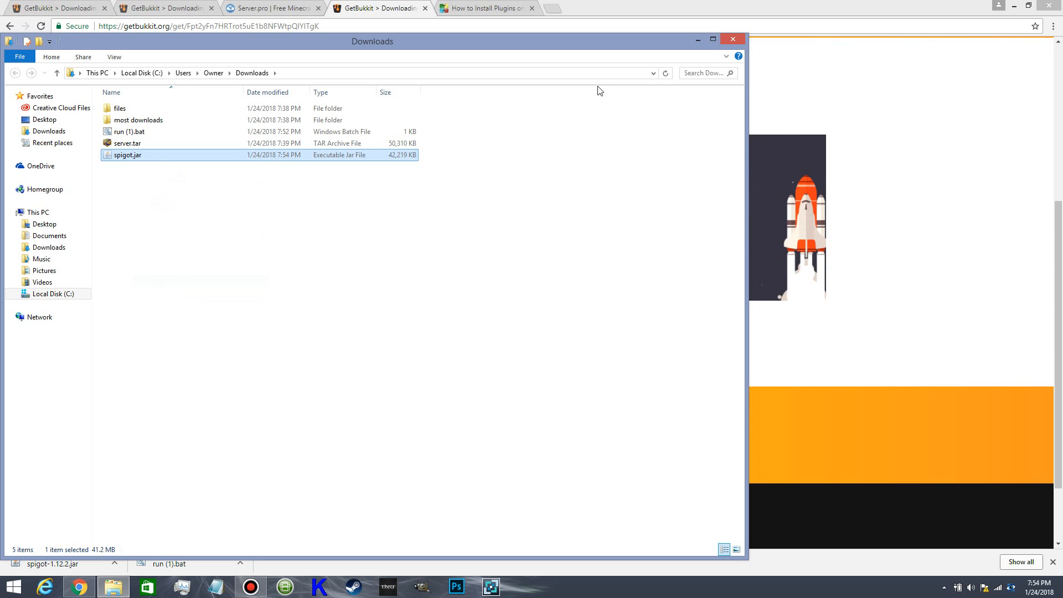
click(740, 43)
key(super+d)
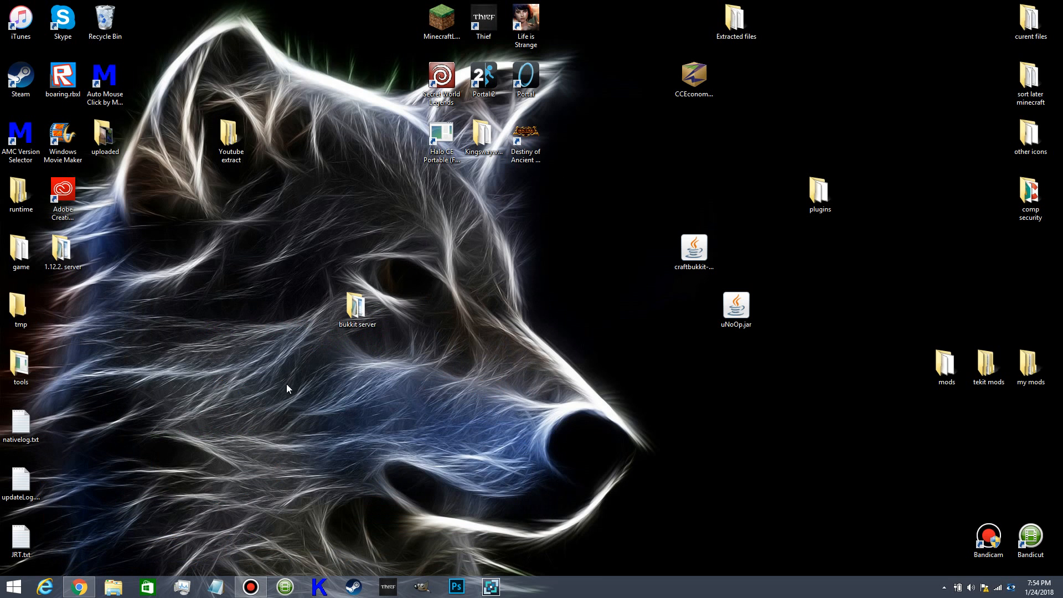
double_click(231, 139)
double_click(115, 113)
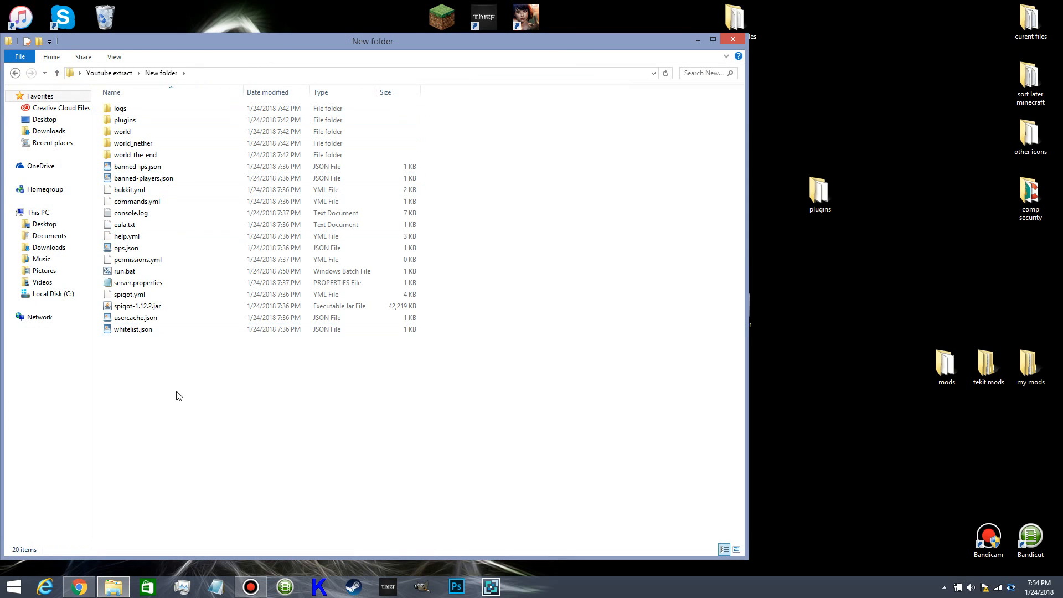
right_click(170, 370)
click(206, 443)
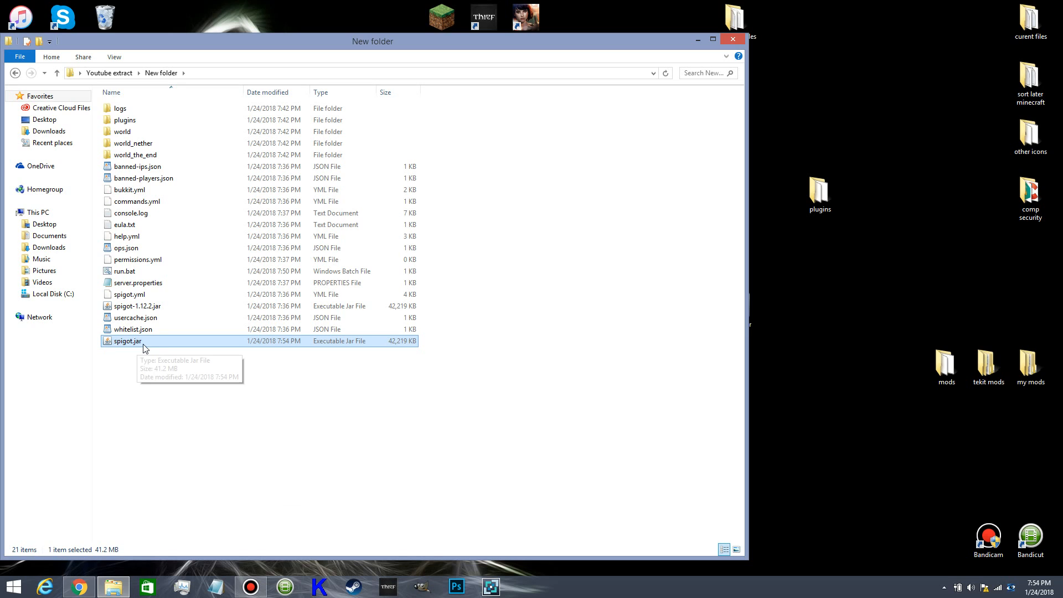
click(140, 370)
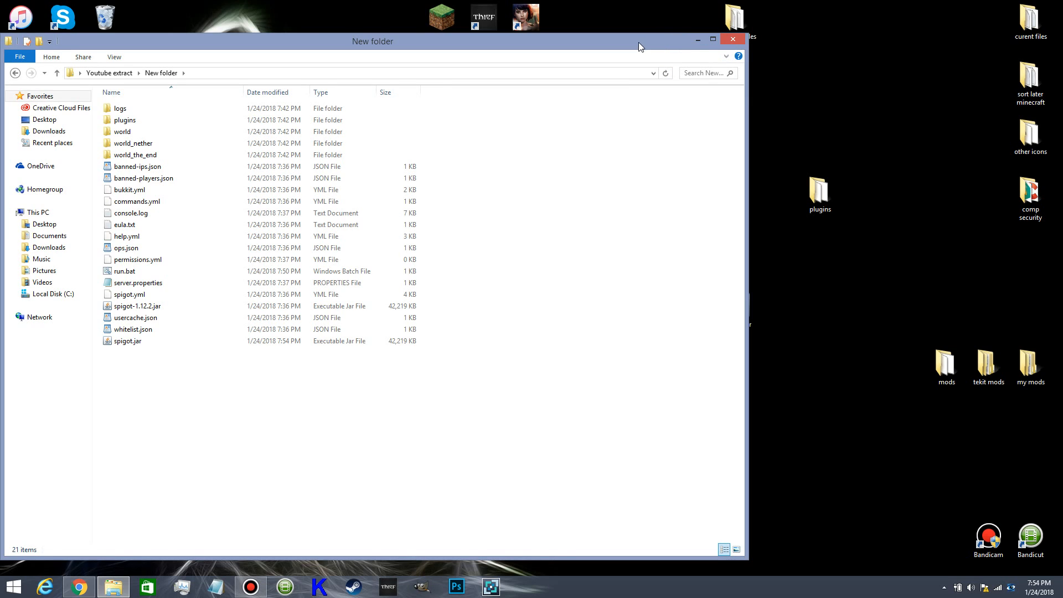
- Try to start the server with run.bat, check the console output, and close the console window
drag(639, 42, 668, 31)
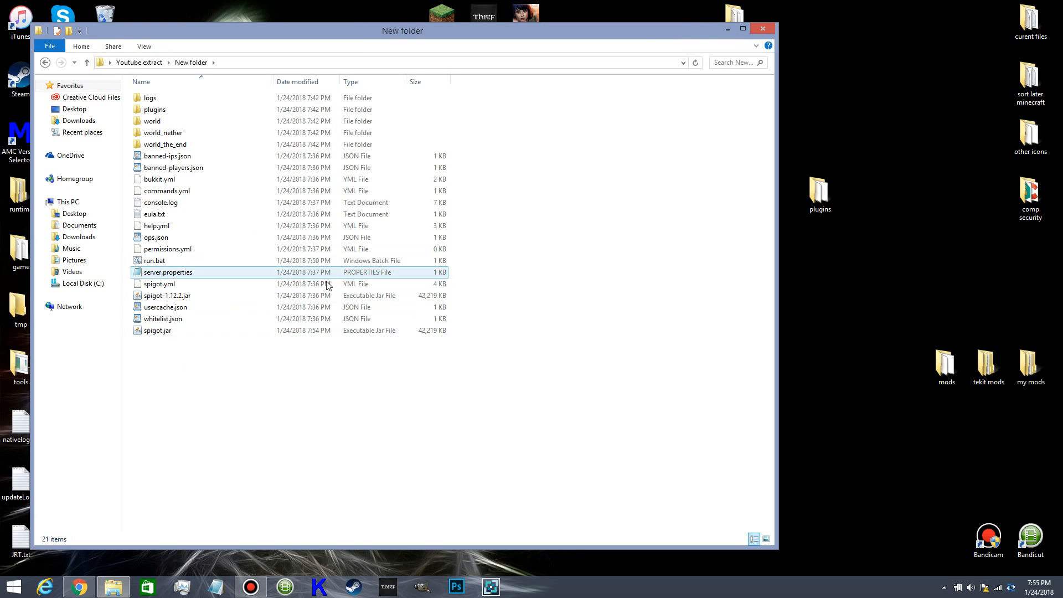
click(162, 264)
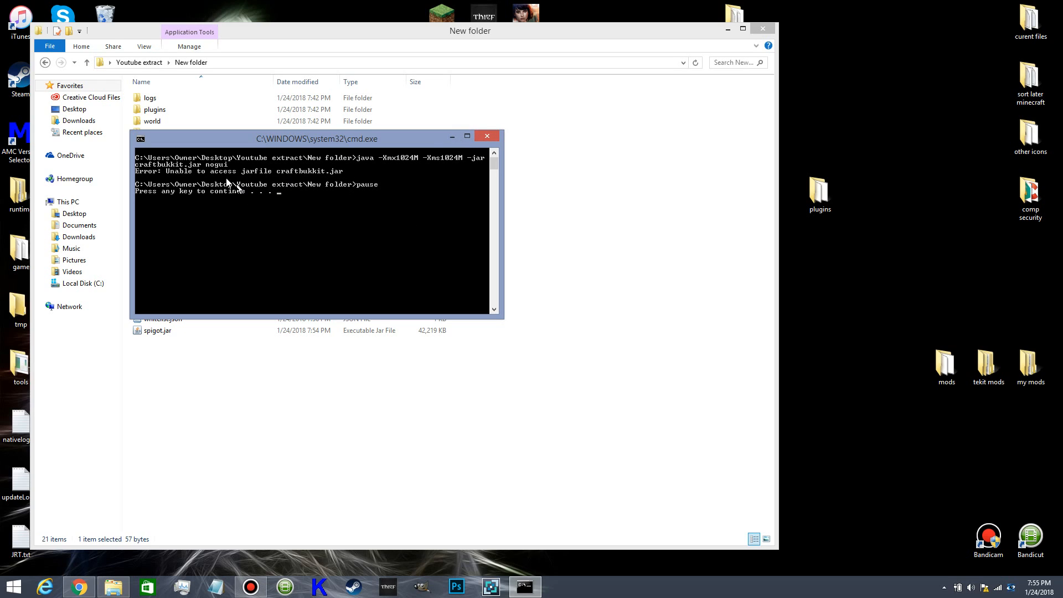
drag(269, 140, 514, 141)
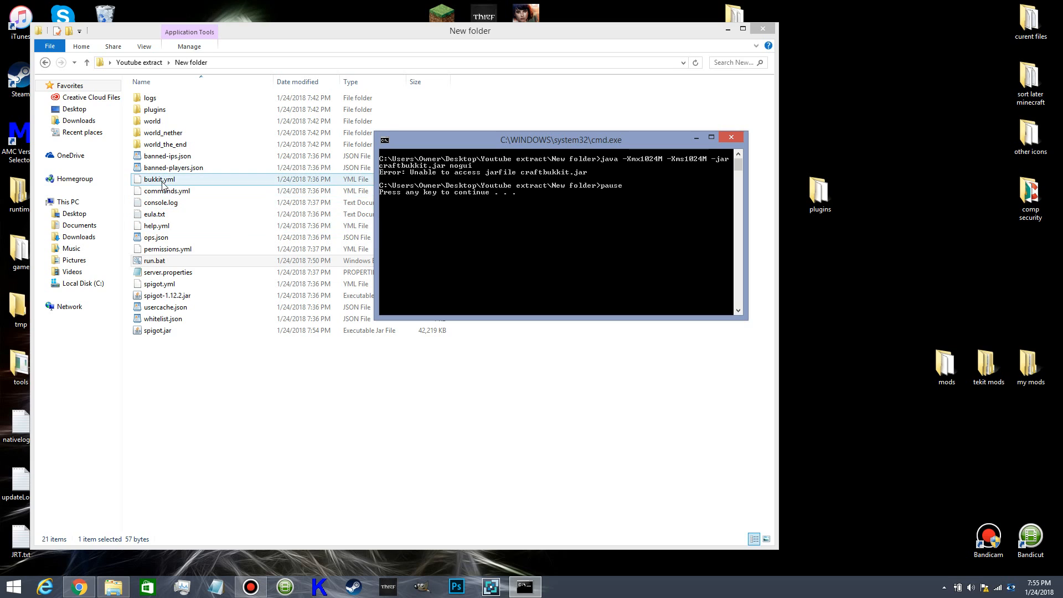
drag(607, 138, 413, 72)
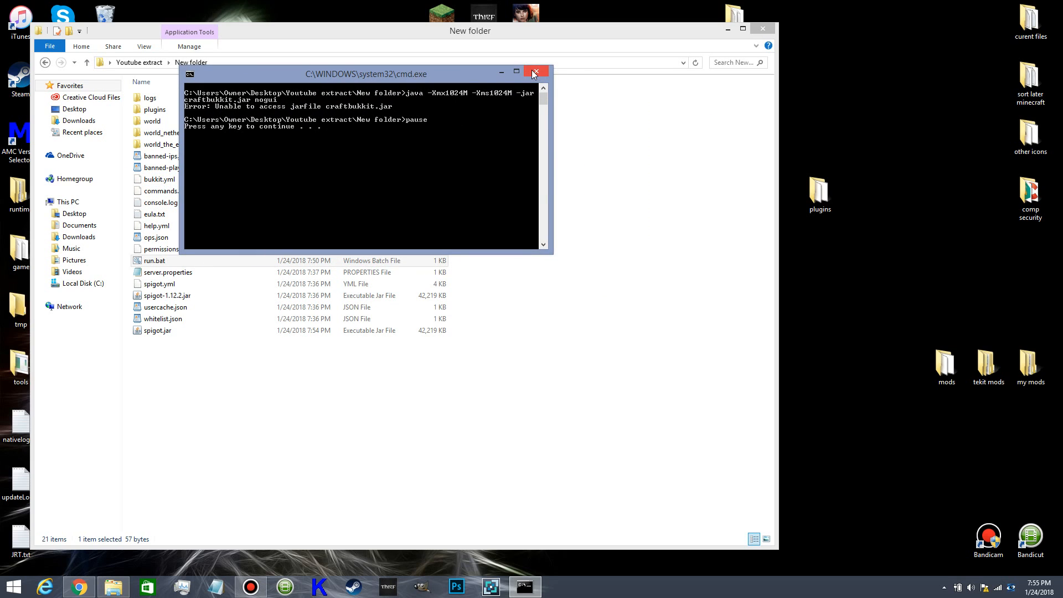
key(Return)
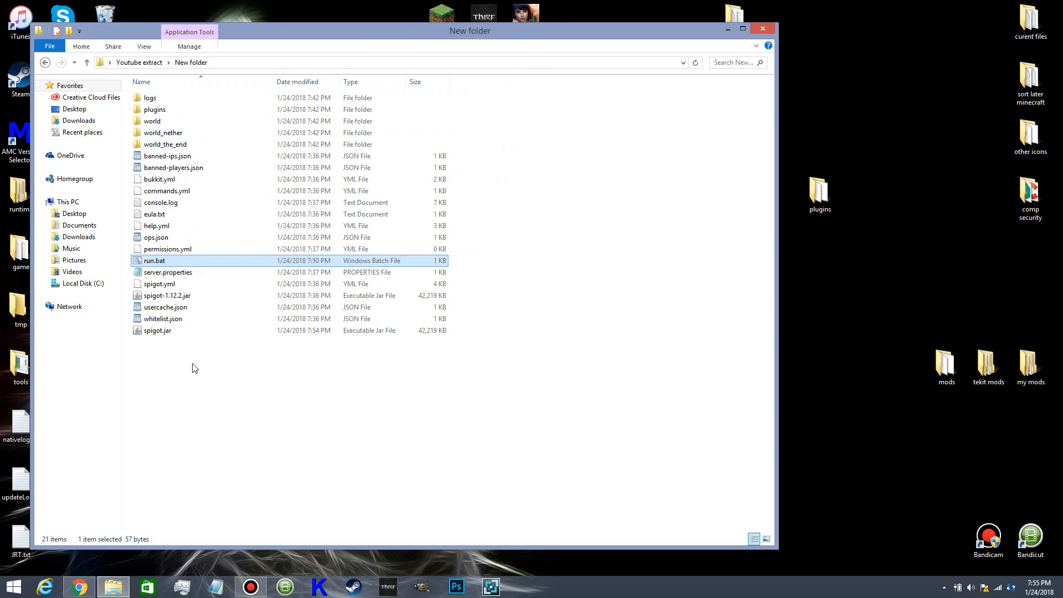
click(191, 421)
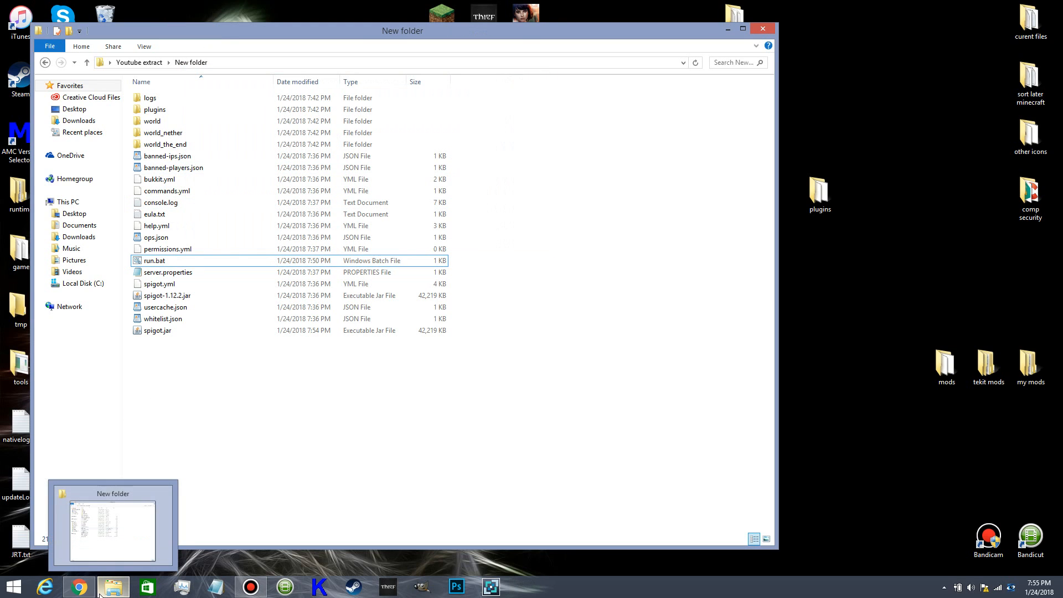
- Copy craftbukkit-1.12.2.jar from the desktop into New folder inside Youtube extract
drag(717, 23, 537, 108)
click(681, 248)
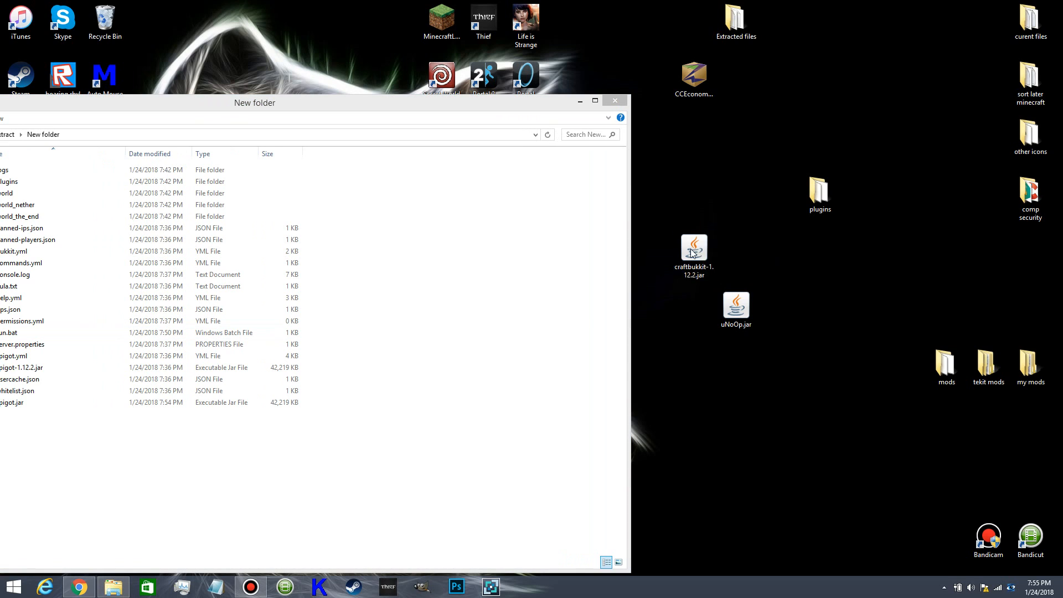
right_click(682, 248)
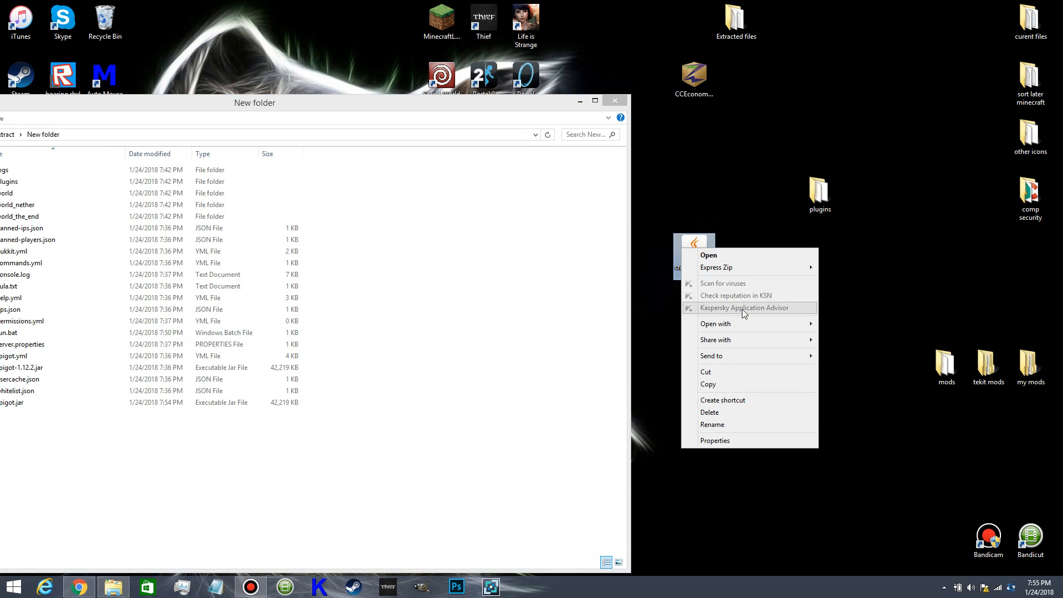
click(720, 381)
click(194, 434)
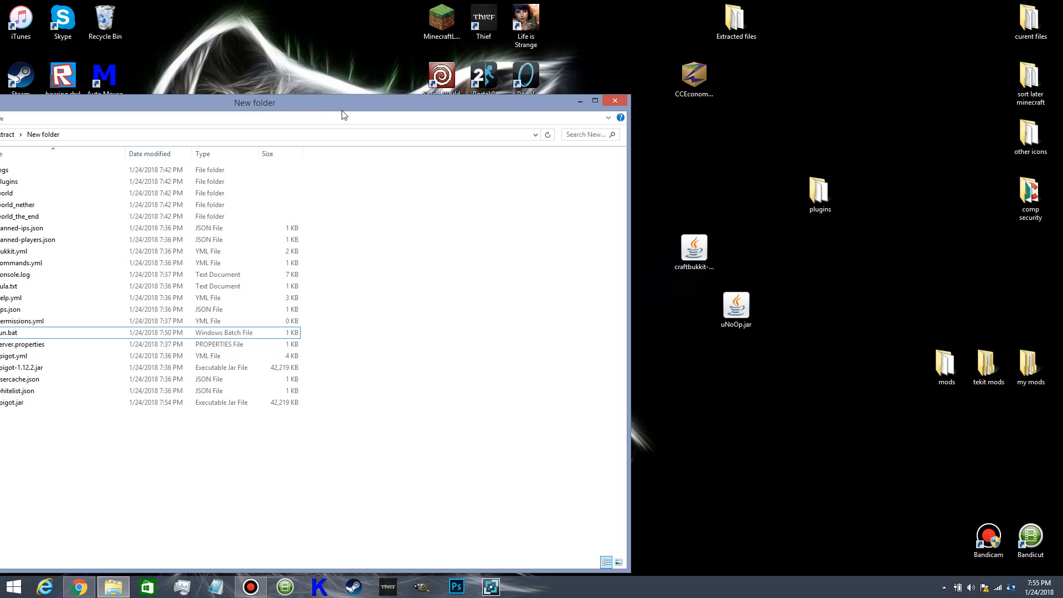
drag(343, 104, 583, 75)
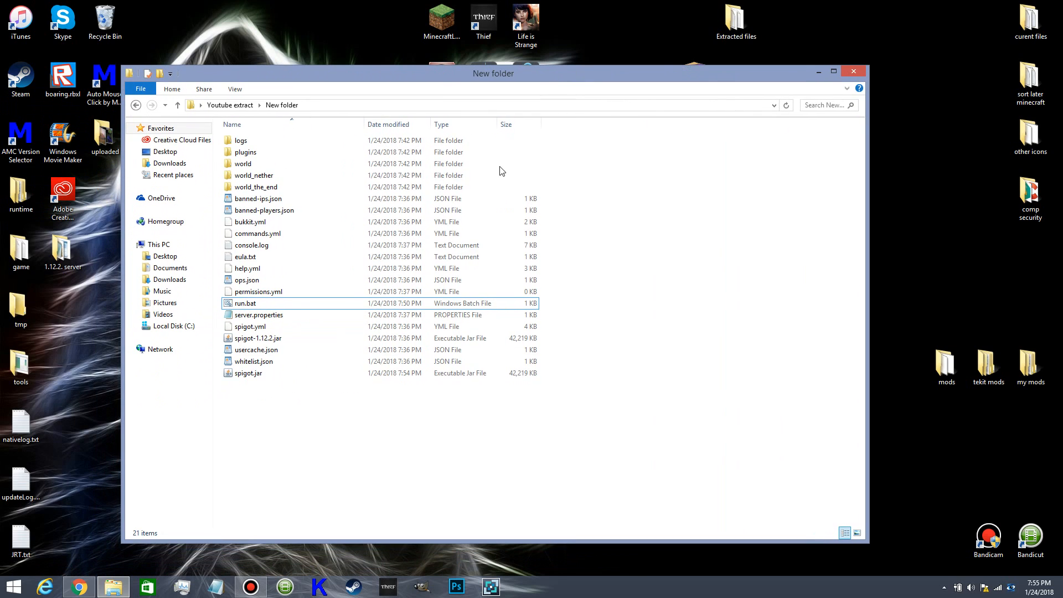
right_click(251, 404)
click(280, 475)
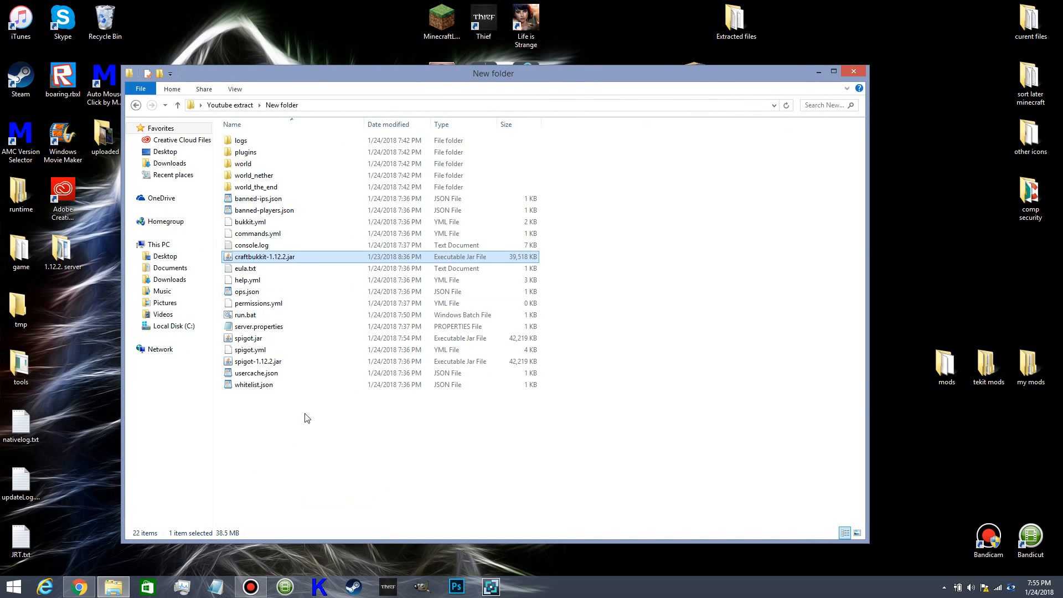
- Rename the copied craftbukkit-1.12.2.jar in New folder to craftbukkit.jar
right_click(272, 257)
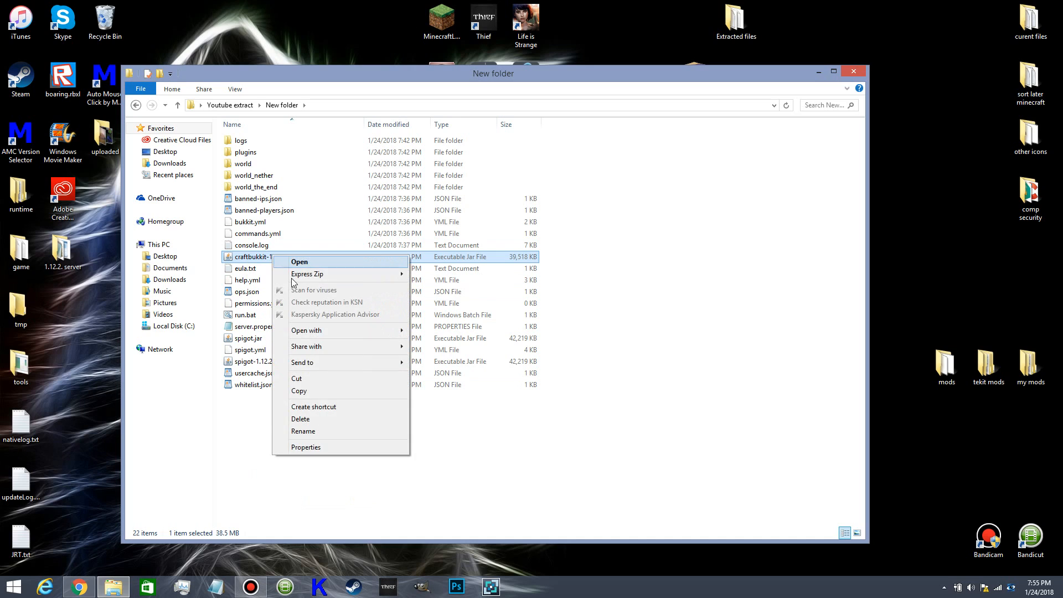
click(314, 431)
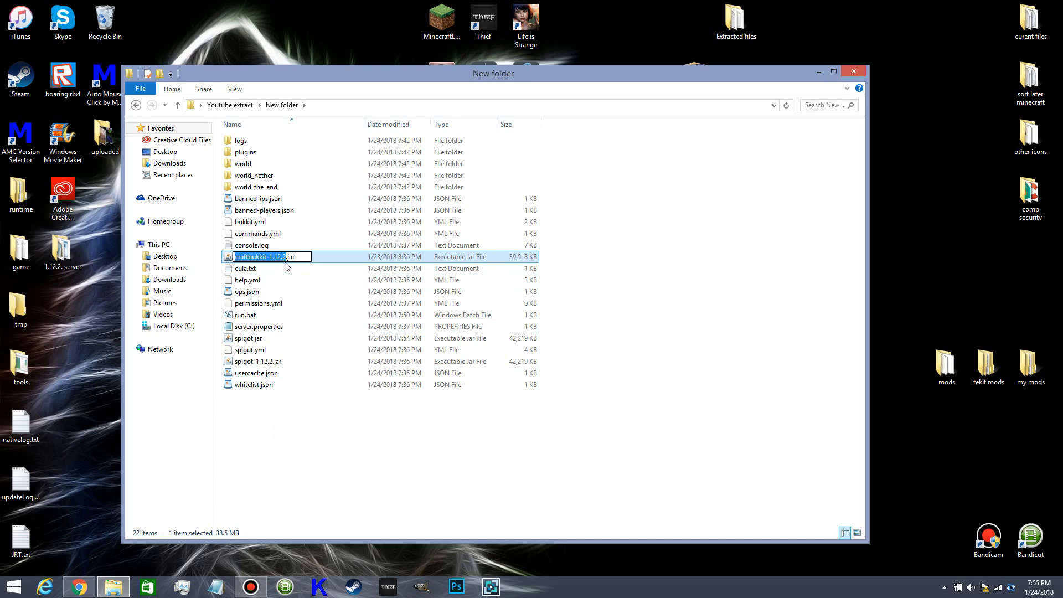
key(Right)
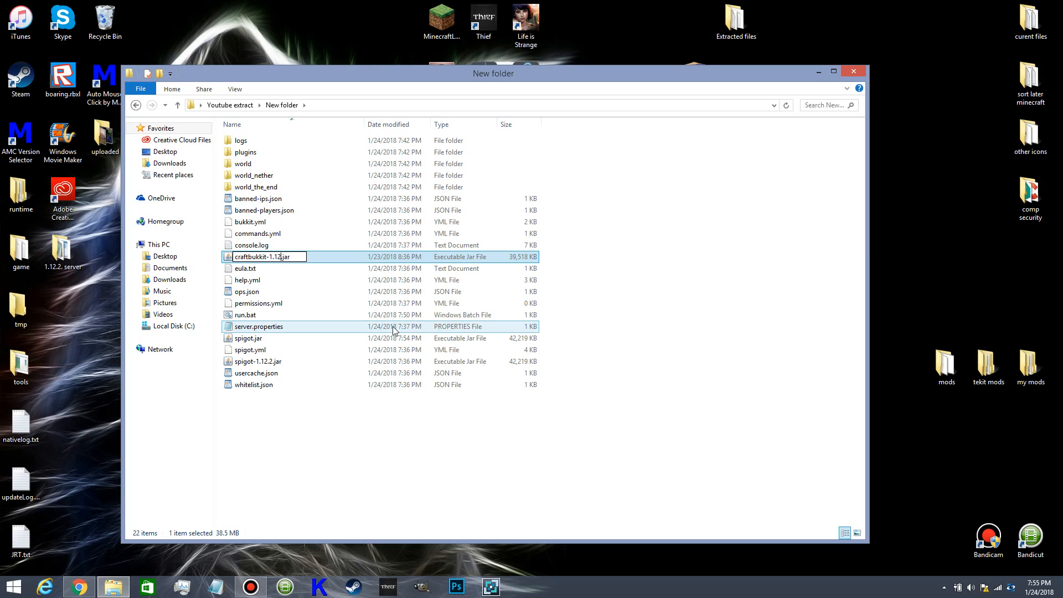
key(BackSpace)
key(Return)
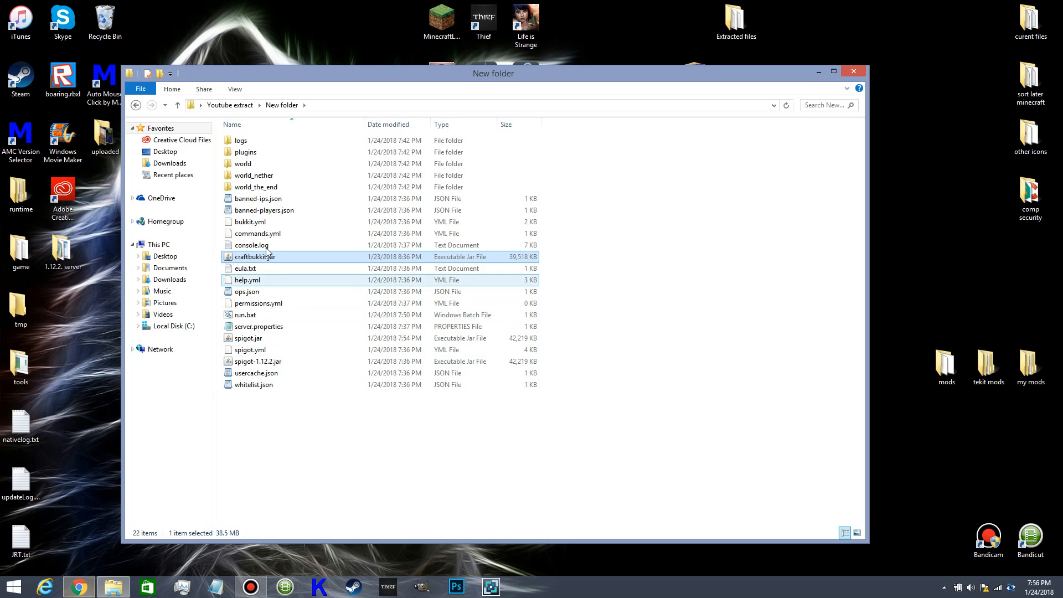
click(287, 446)
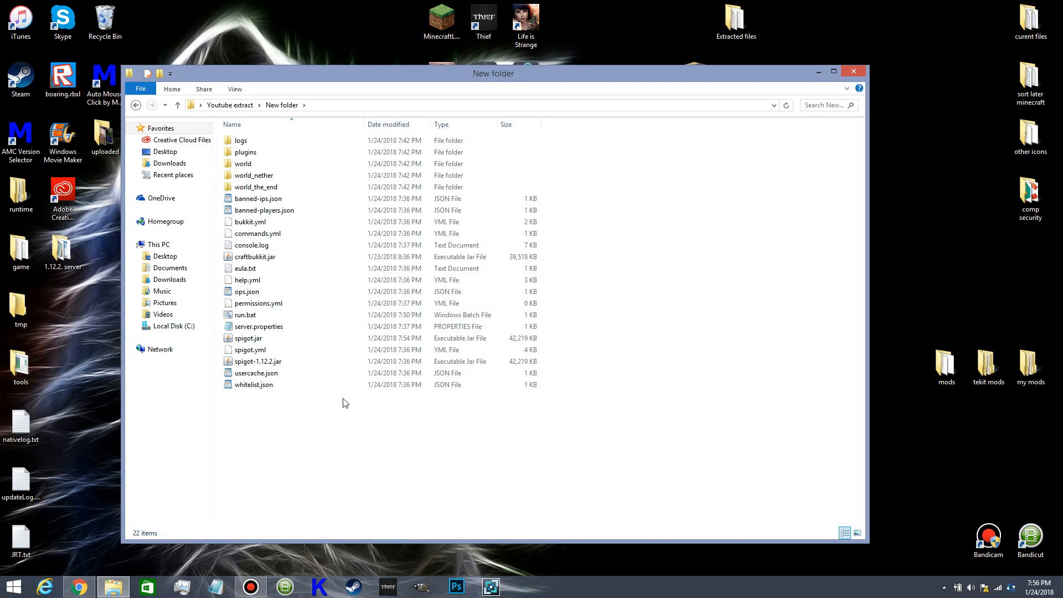
- Start the server with run.bat, enlarge its console to nearly full screen height, and clear the folder window away
double_click(247, 316)
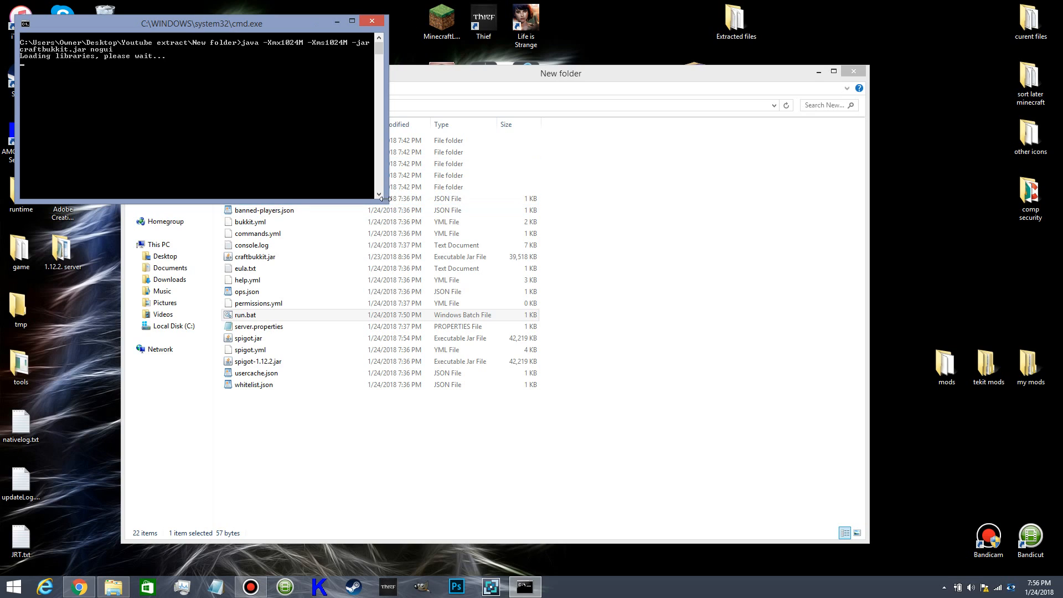
drag(385, 202, 383, 592)
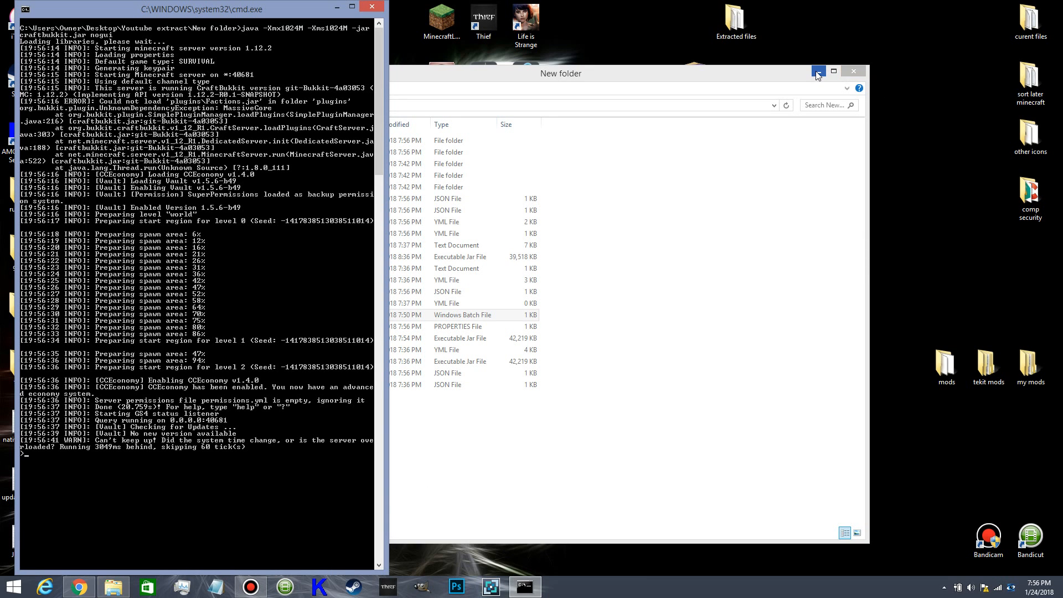
click(852, 71)
click(625, 58)
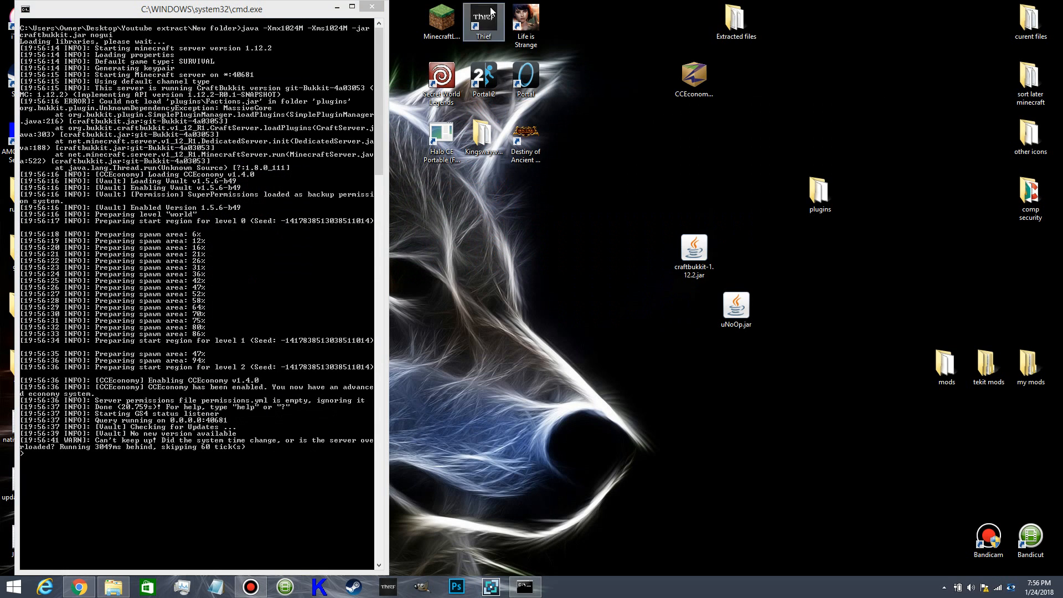
- Open the Minecraft Launcher from the desktop, start the 1.12.2 latest release, and minimize the launcher
click(437, 18)
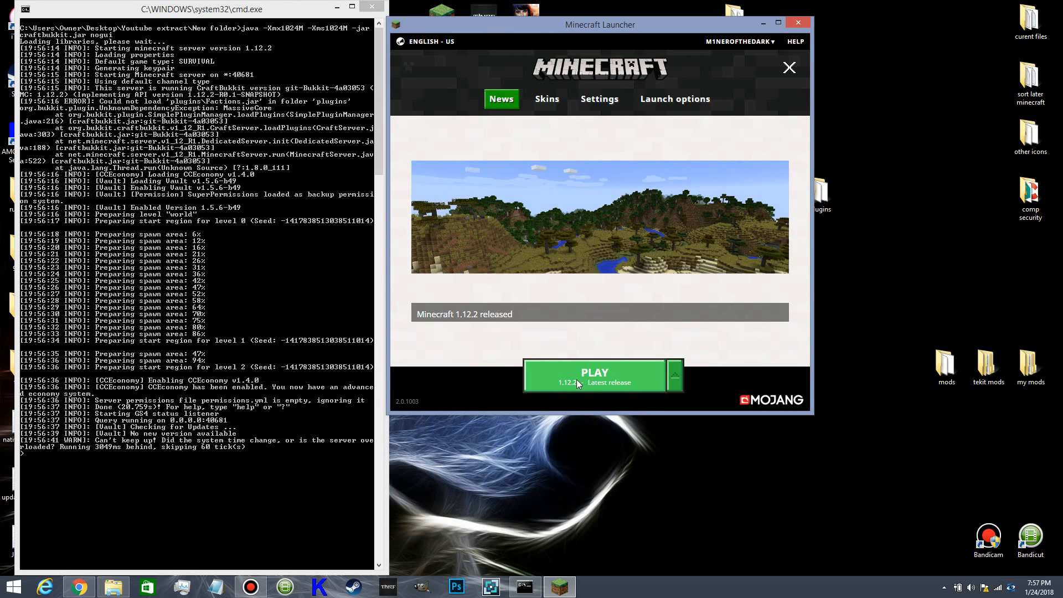
click(574, 379)
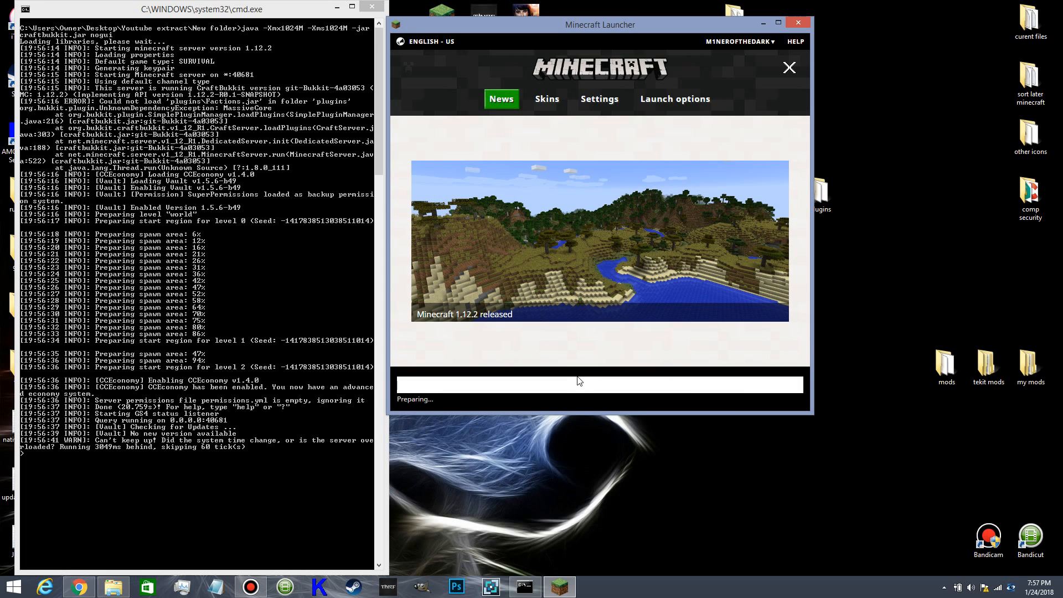
click(765, 22)
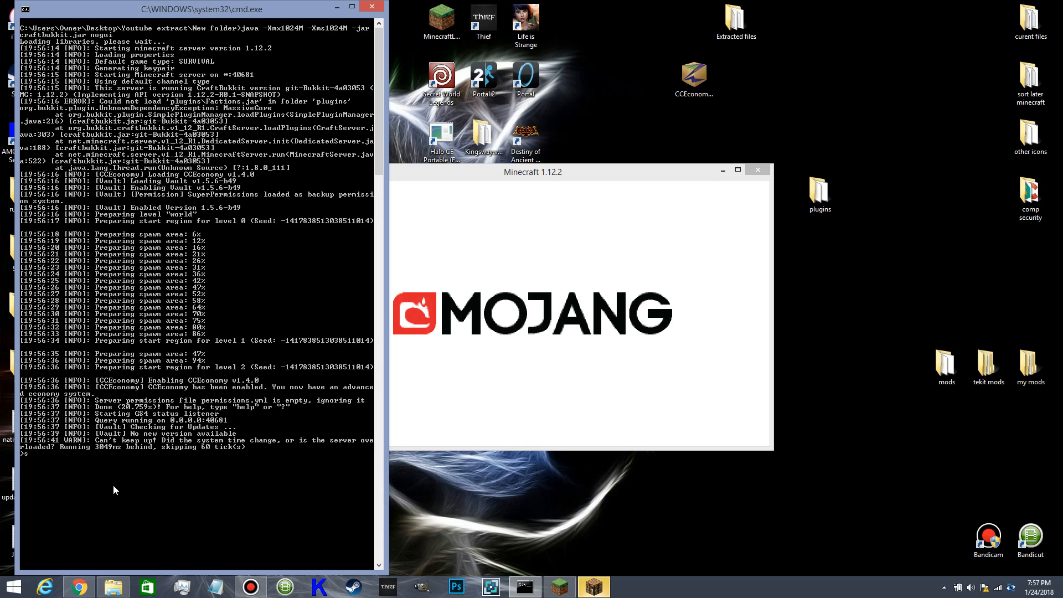
- Send the command say hello in the server console
text(hell)
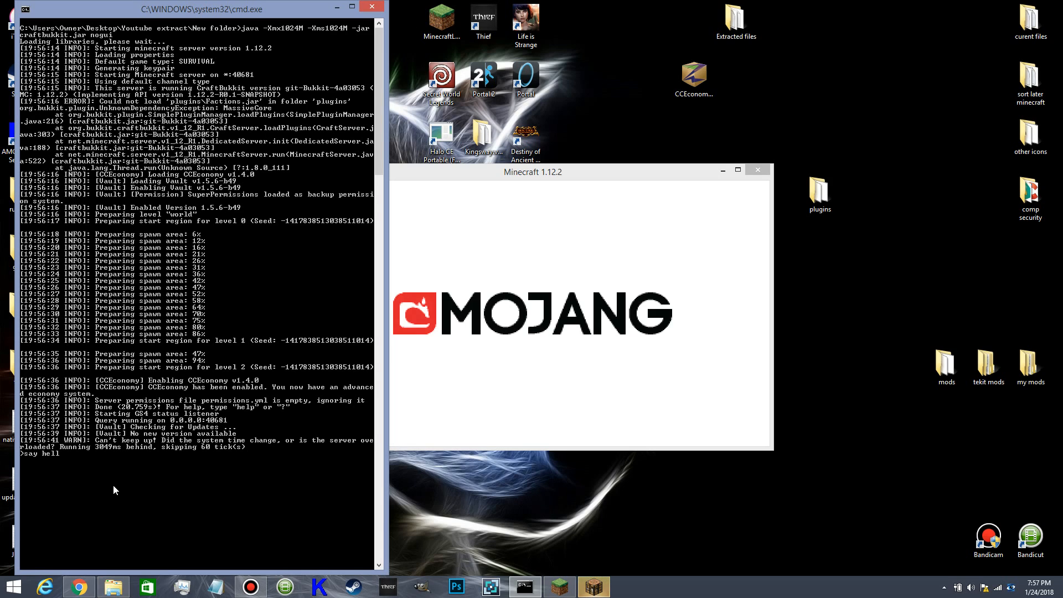
text(o)
key(Return)
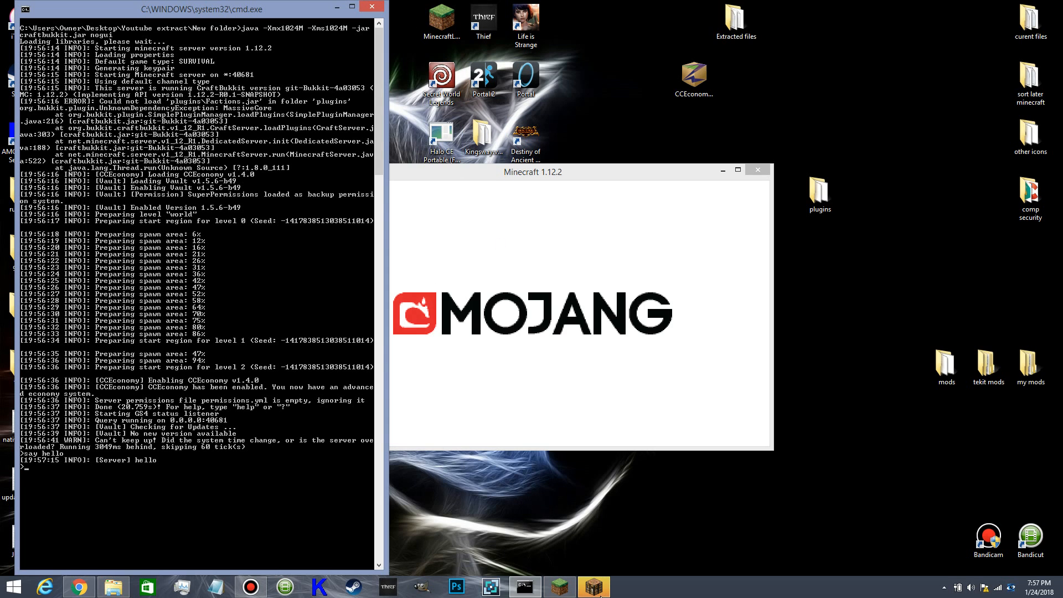
- Move the Minecraft 1.12.2 window beside the server console and enlarge it to fill the remaining screen area
mouse_move(595, 588)
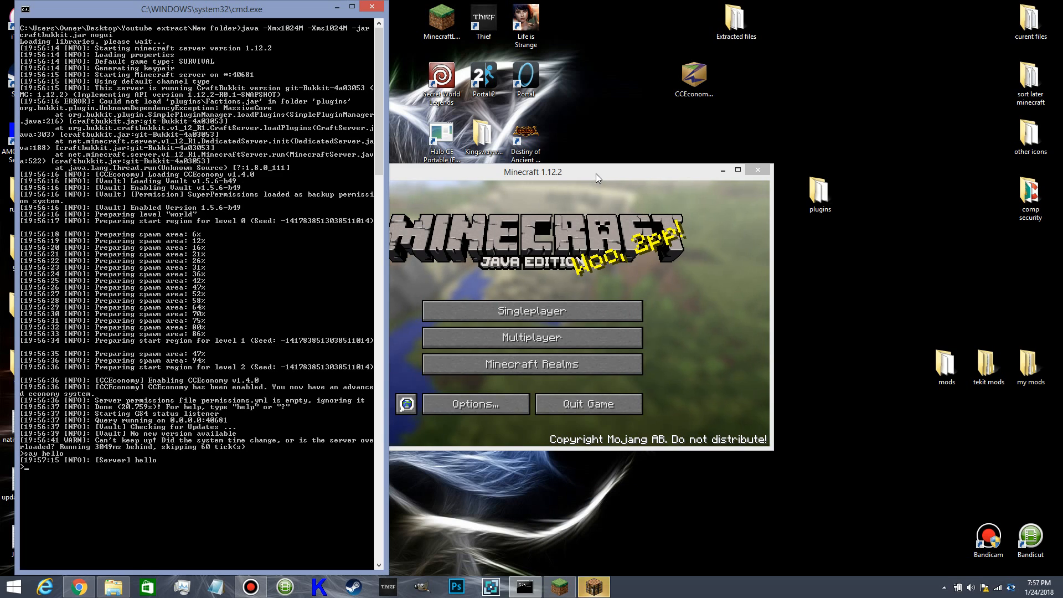
drag(595, 173, 688, 8)
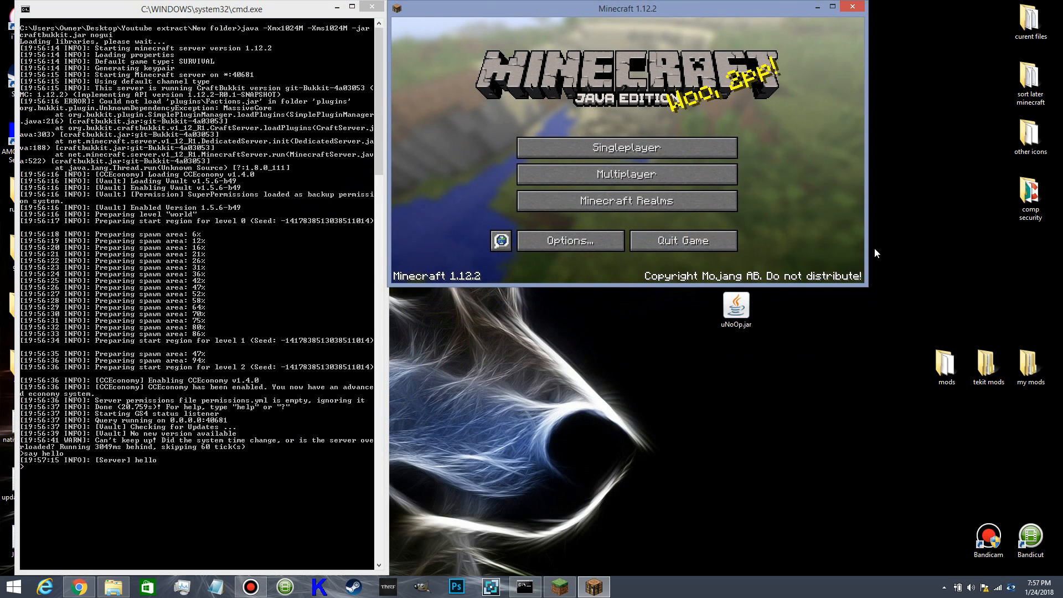
drag(863, 287, 1057, 569)
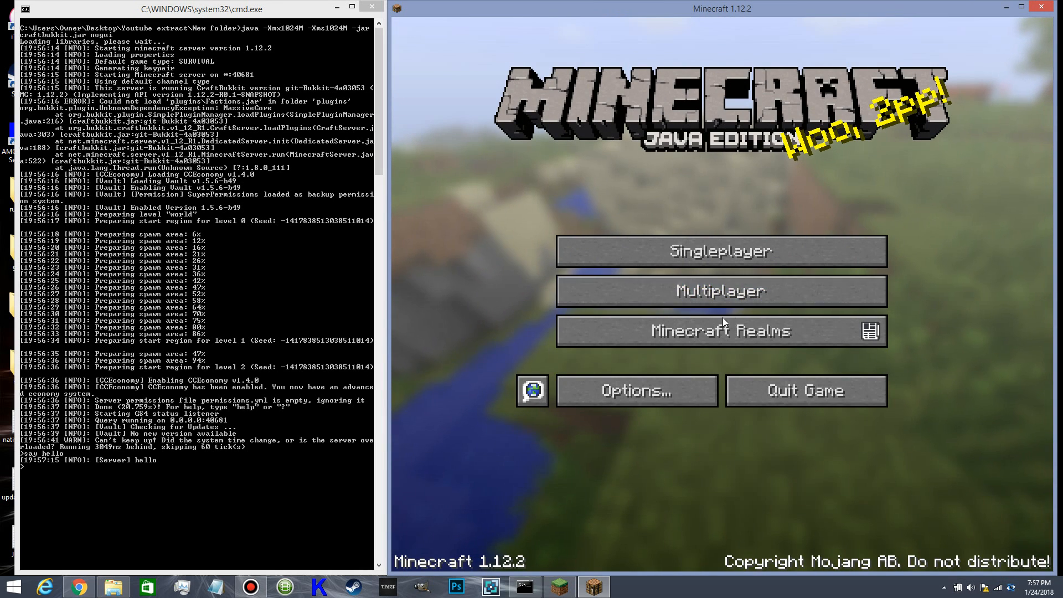
- Open Minecraft's multiplayer server list and refresh it
click(689, 288)
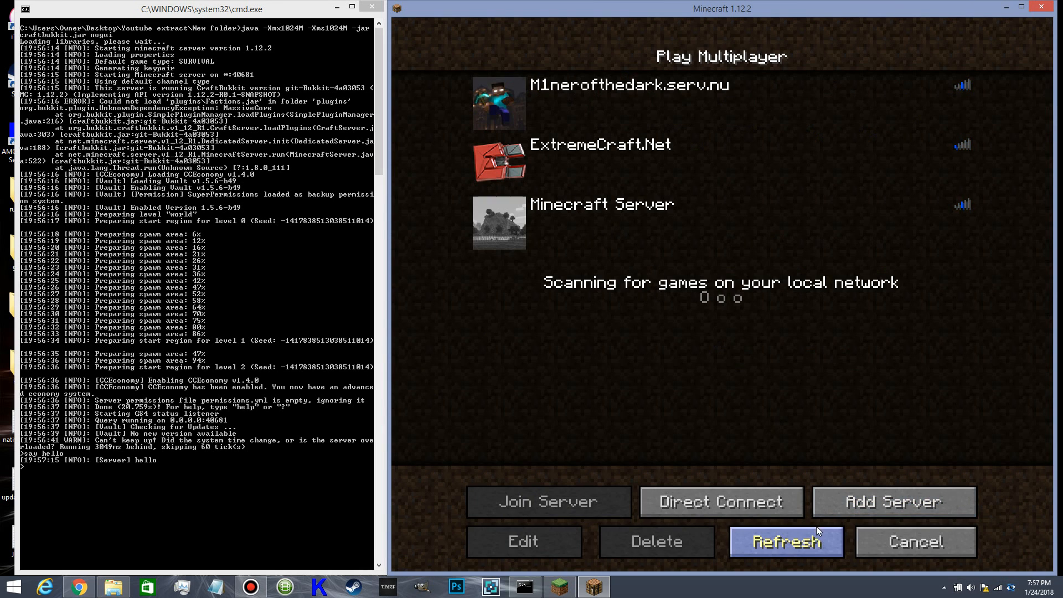
click(812, 543)
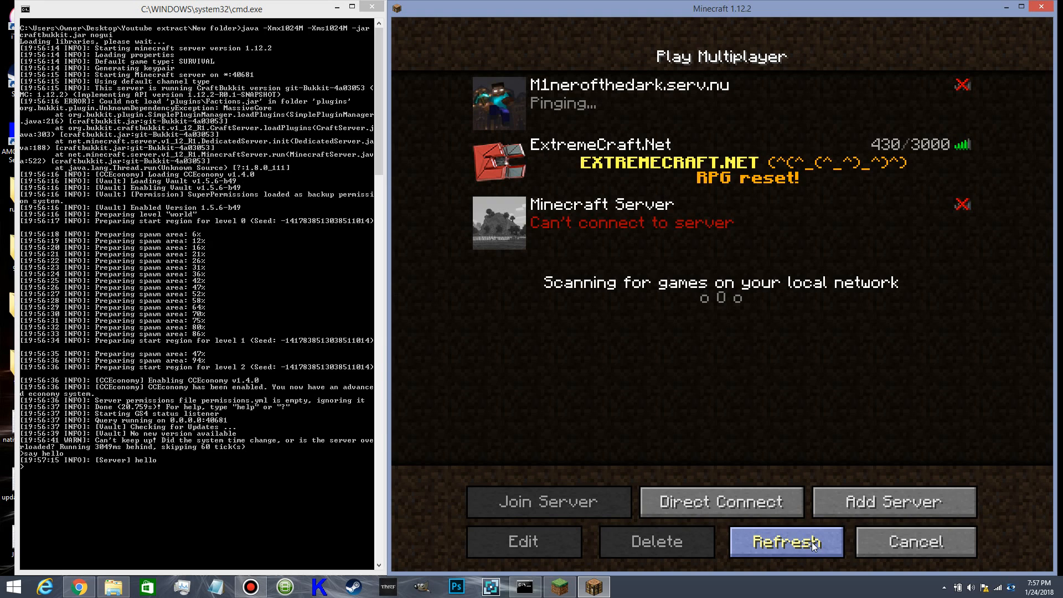
click(812, 544)
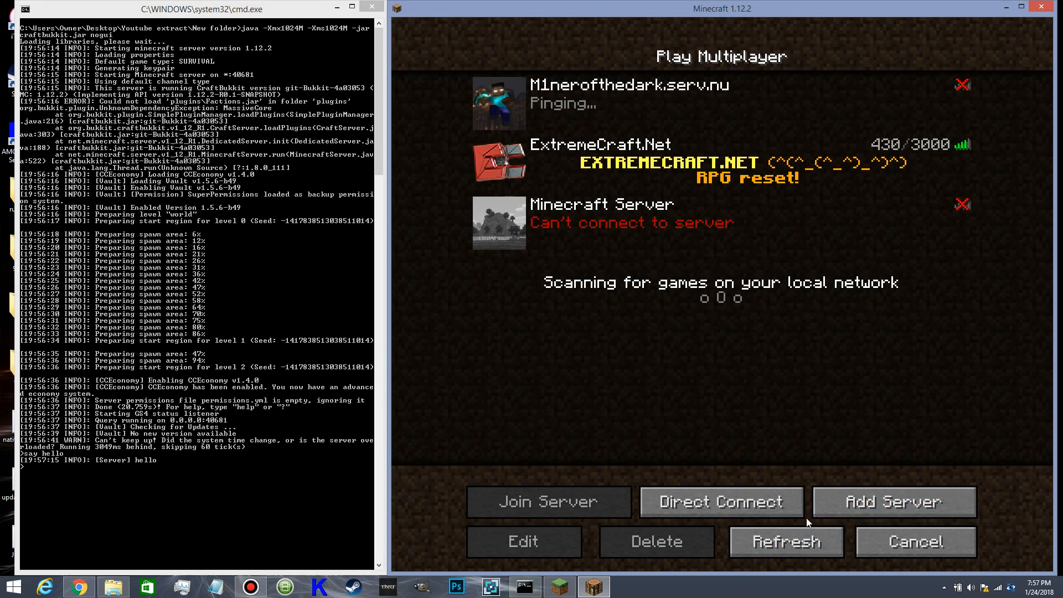
- Add a multiplayer server named youtube server with the address localhost
click(839, 494)
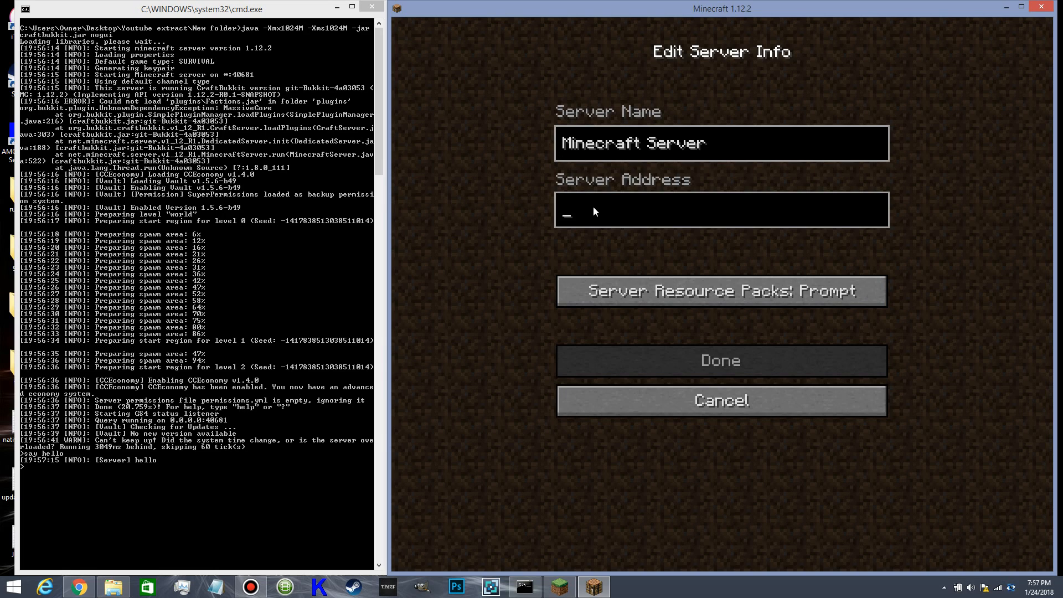
text(loca)
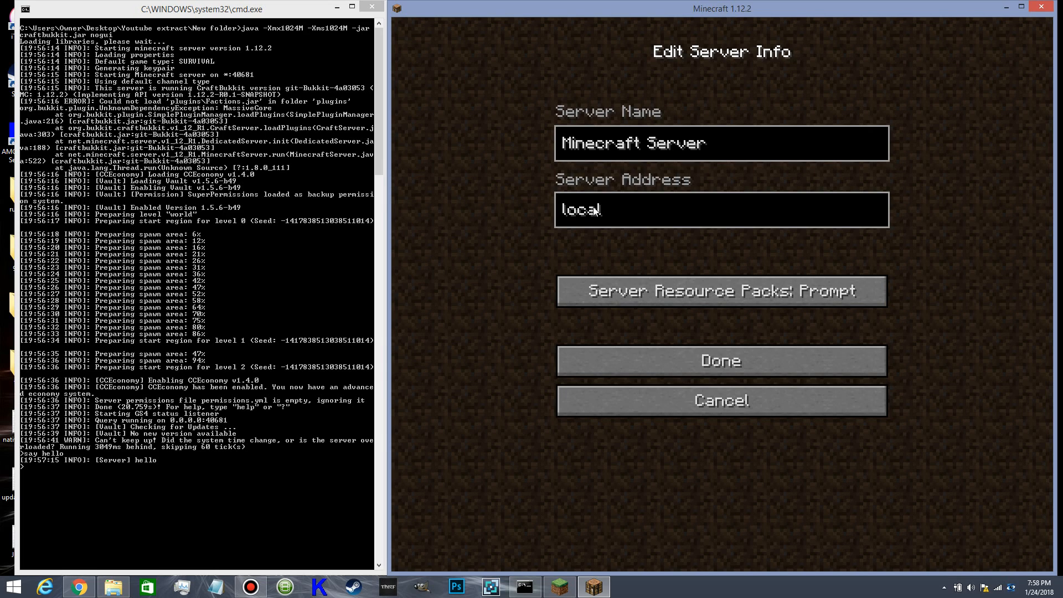
text(lhost)
click(733, 145)
key(BackSpace)
key(BackSpace)
key(BackSpace)
key(BackSpace)
key(BackSpace)
key(BackSpace)
key(BackSpace)
key(BackSpace)
key(BackSpace)
key(BackSpace)
key(BackSpace)
key(BackSpace)
key(BackSpace)
key(BackSpace)
key(BackSpace)
key(BackSpace)
text(yo)
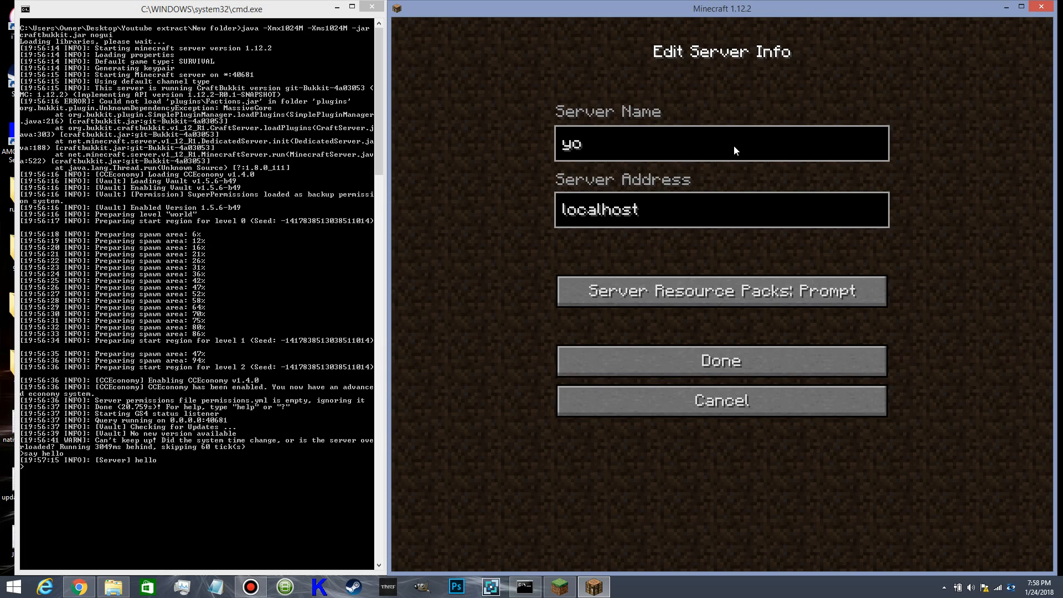
text(utube server)
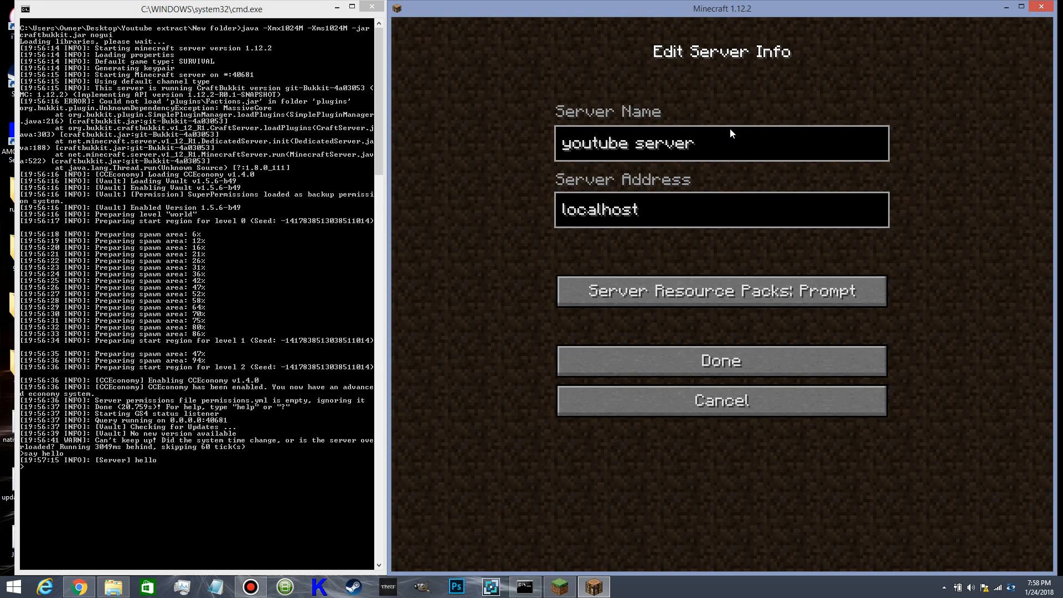
click(643, 360)
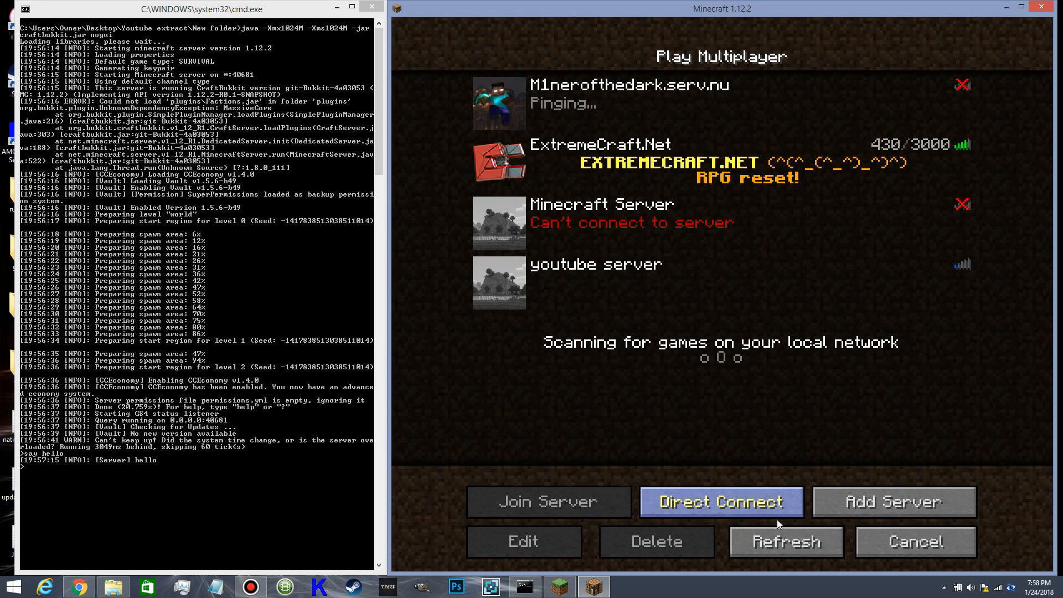
- Refresh the multiplayer list repeatedly to check the youtube server entry, shifting the console slightly away from the game window in between
click(788, 537)
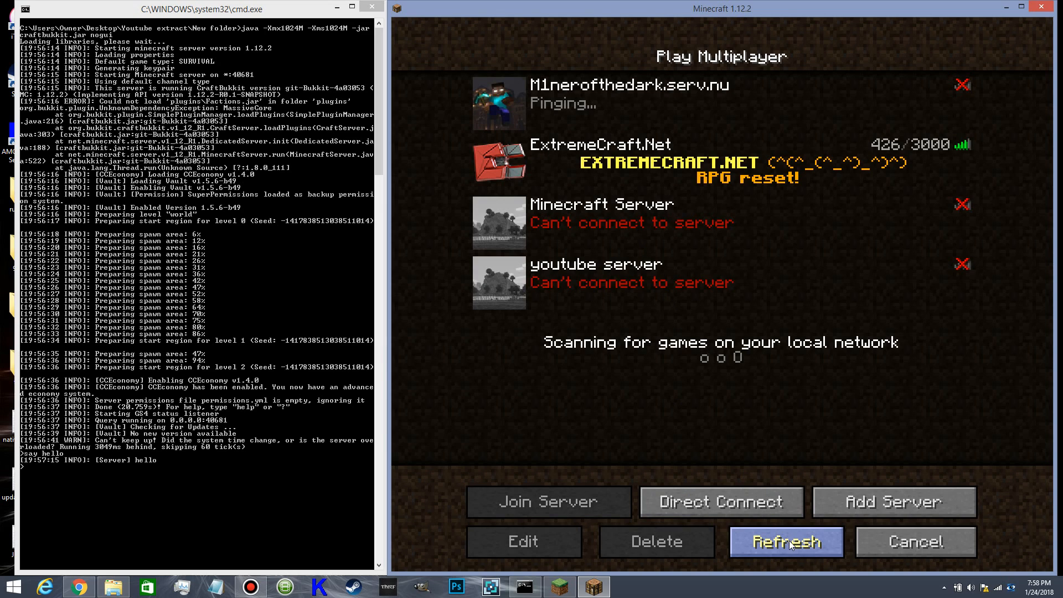
click(783, 547)
click(782, 547)
click(184, 496)
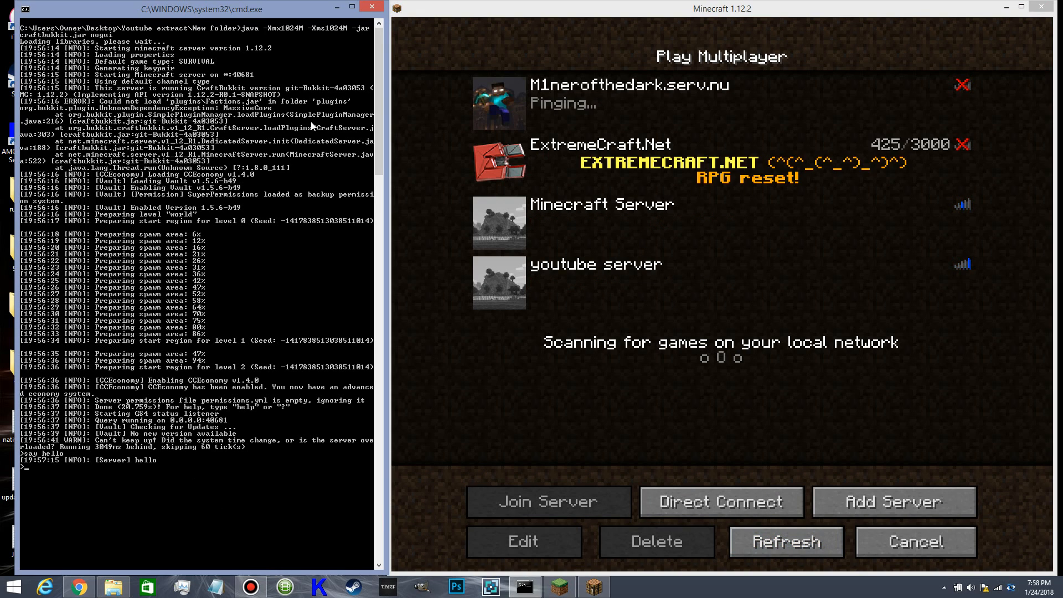
drag(309, 9, 303, 9)
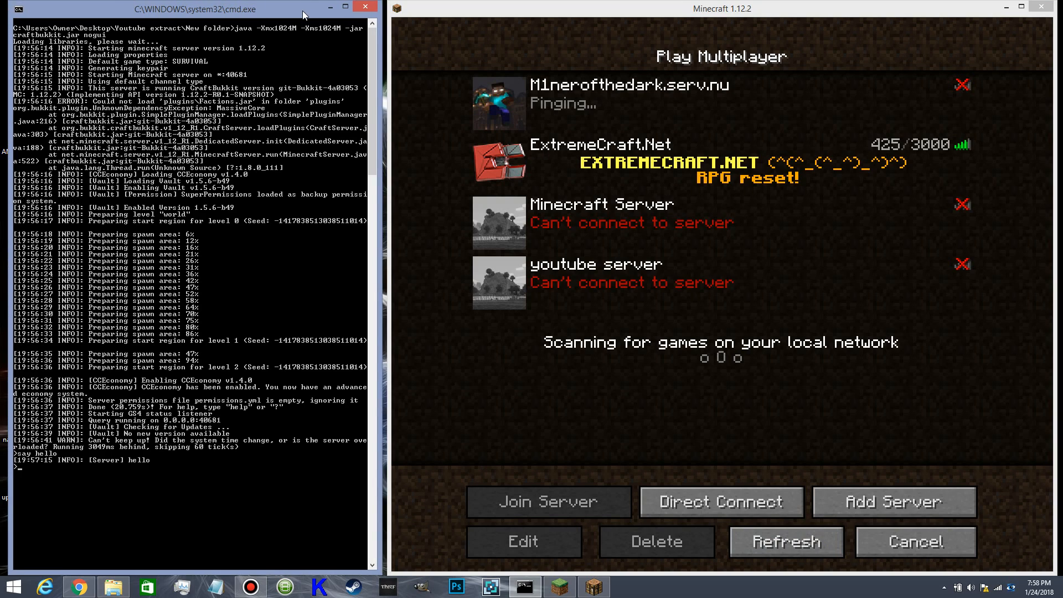
click(692, 25)
click(799, 548)
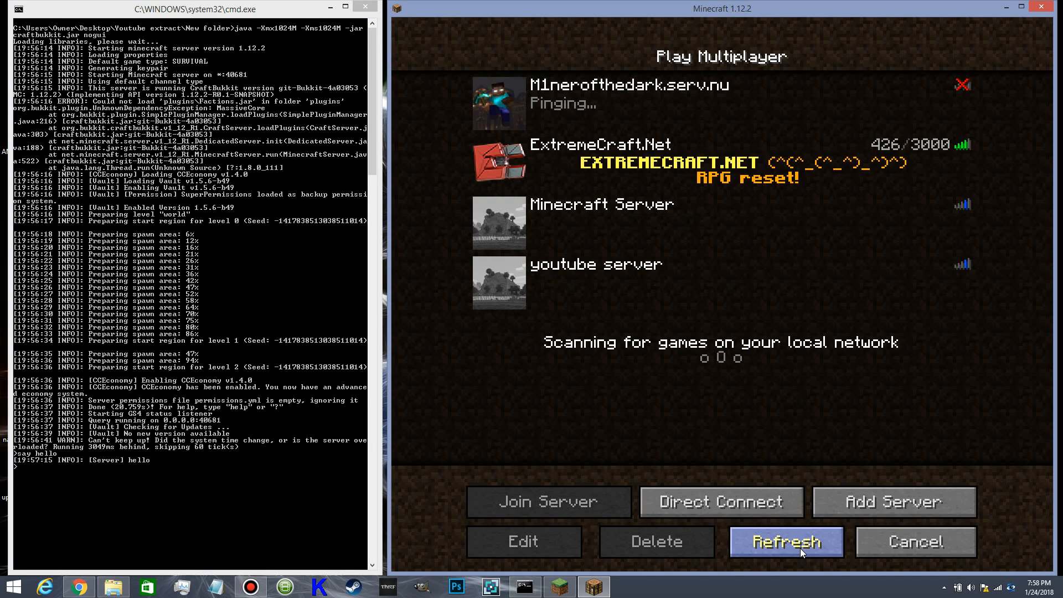
click(799, 548)
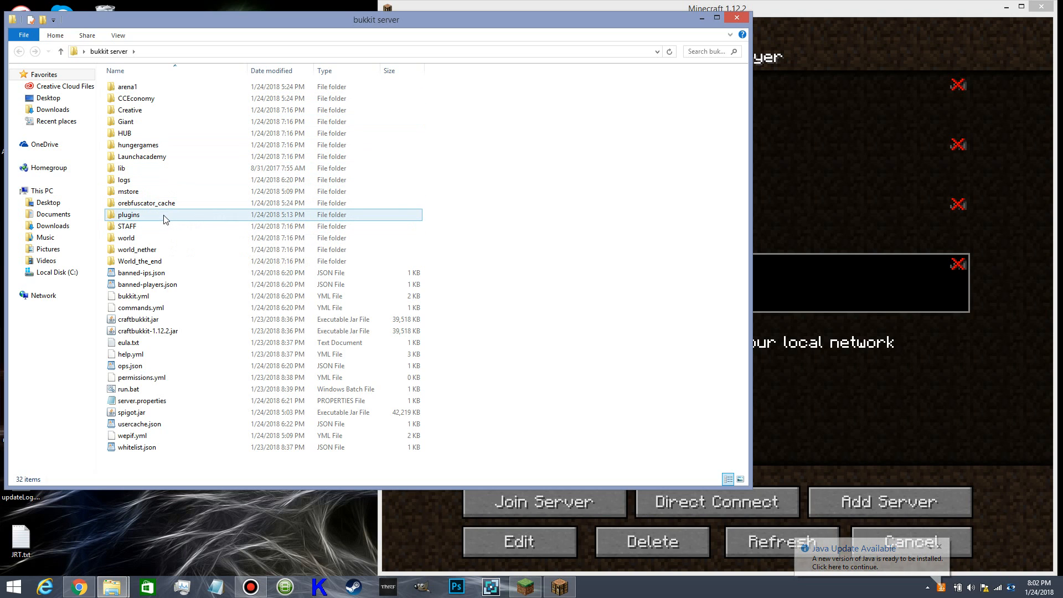
- Look through the plugins folder inside the bukkit server folder and return to the server folder
click(145, 217)
double_click(145, 217)
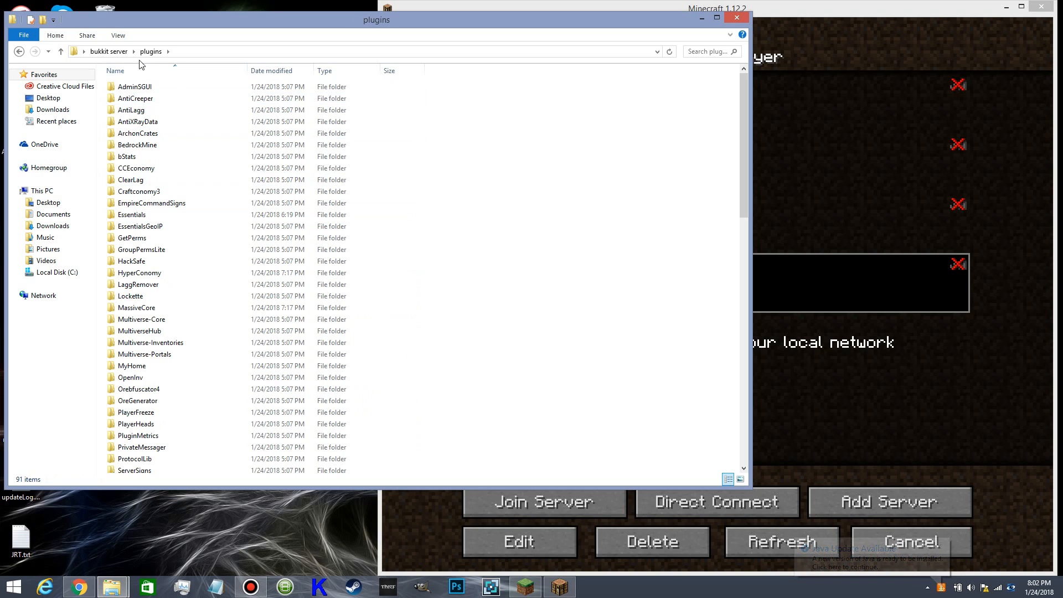
click(19, 51)
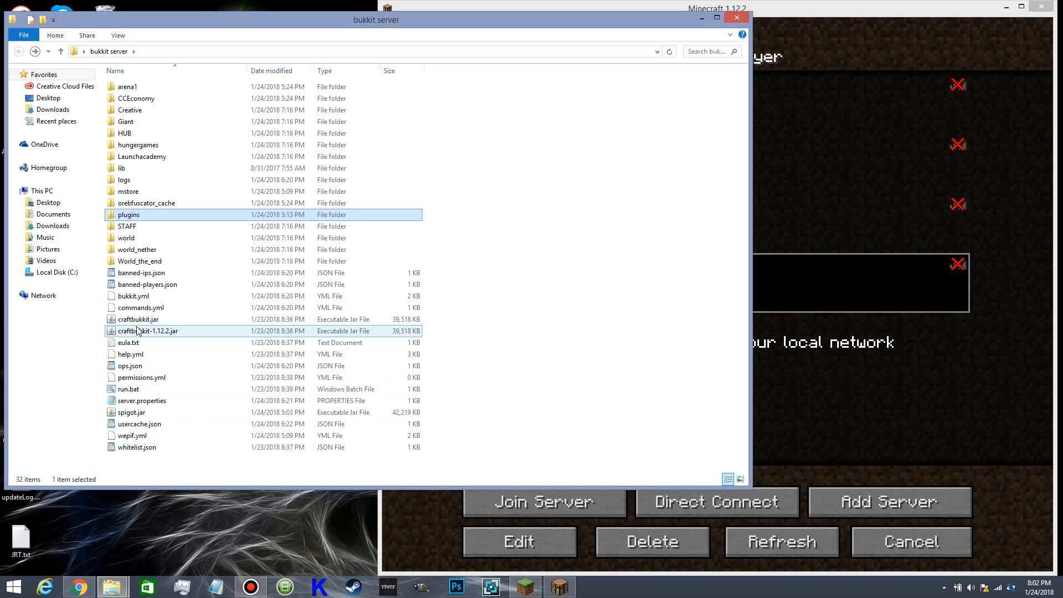
- Start the bukkit server with run.bat, then move its console beside the game and enlarge it to nearly full screen height
double_click(133, 389)
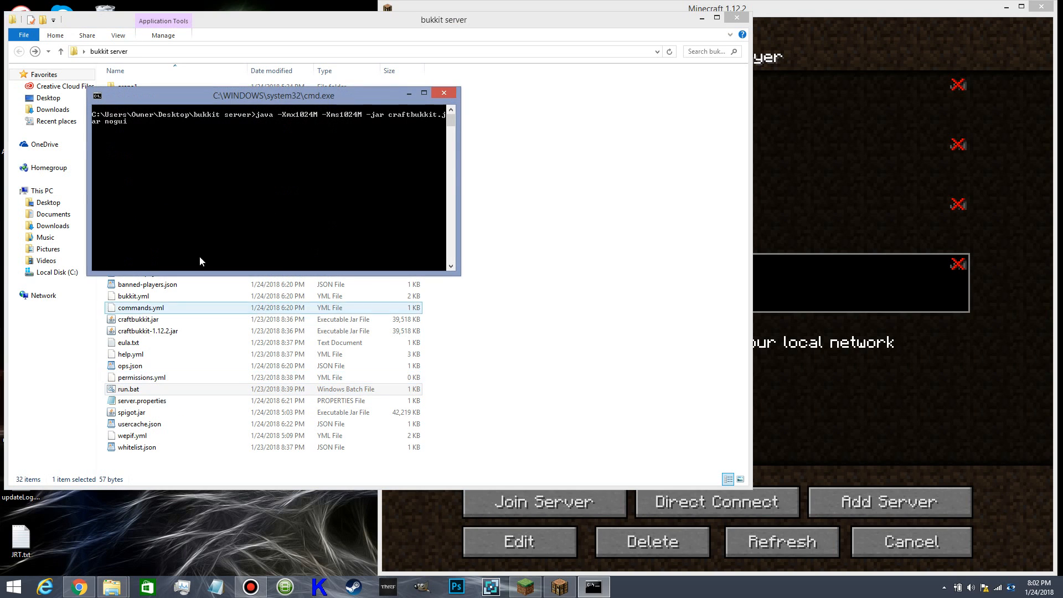
drag(291, 101, 206, 17)
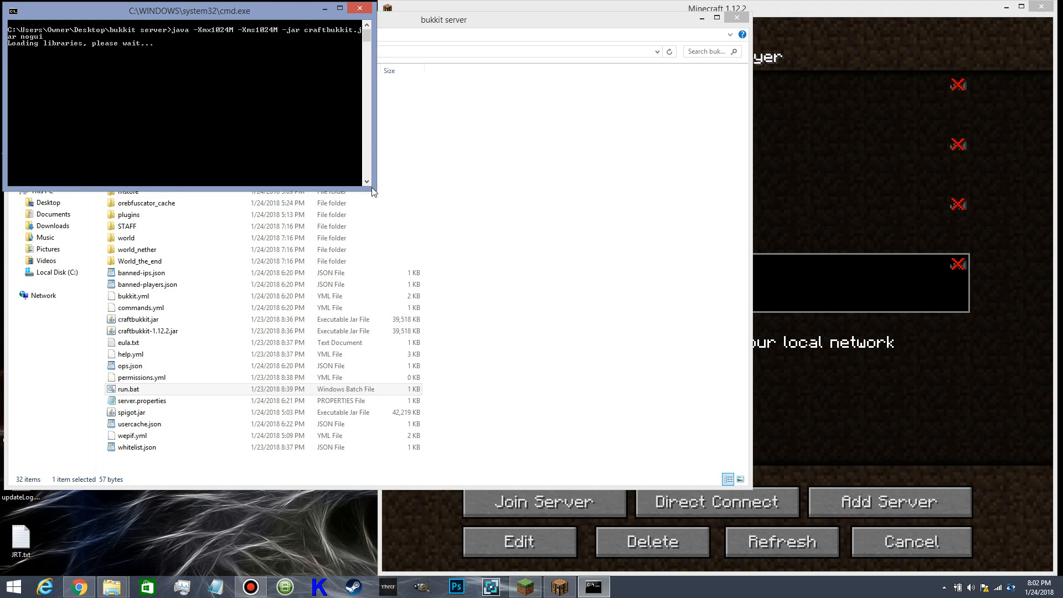
drag(372, 188, 373, 573)
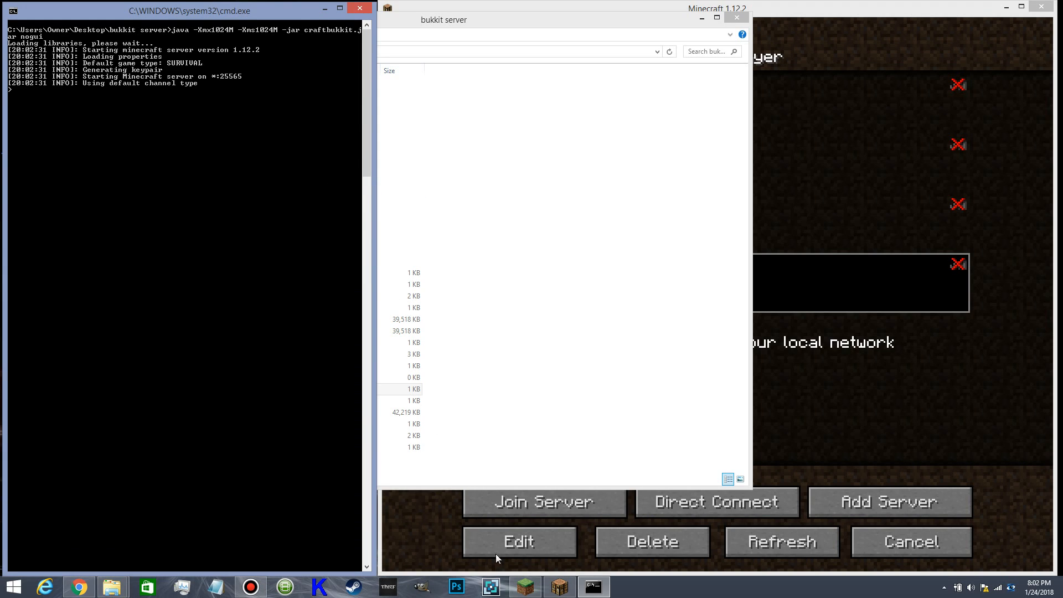
- Bring Minecraft to the front, refresh the multiplayer list, and select the youtube server entry
click(875, 25)
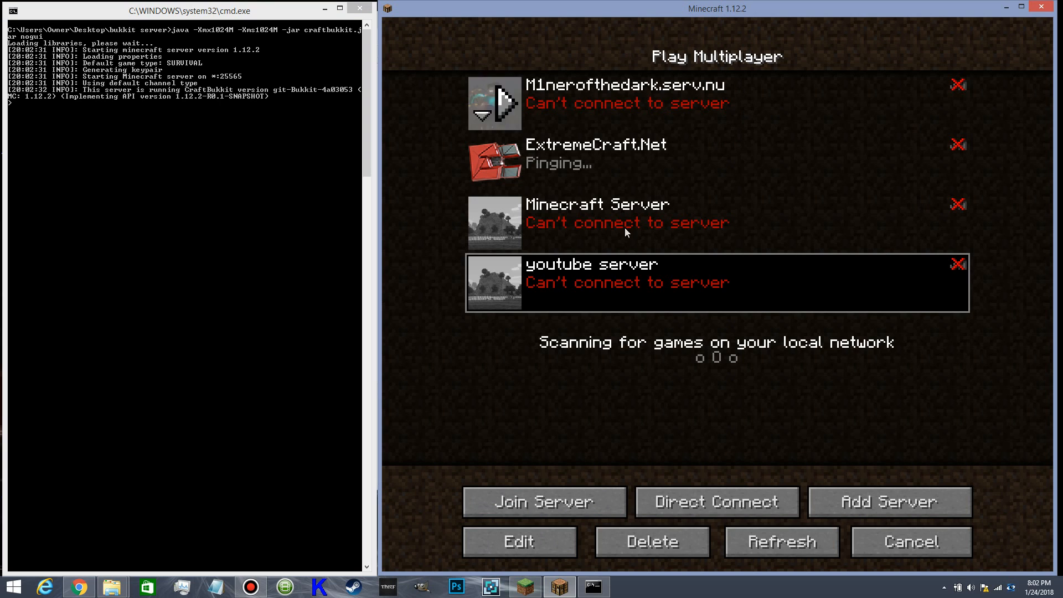
click(755, 546)
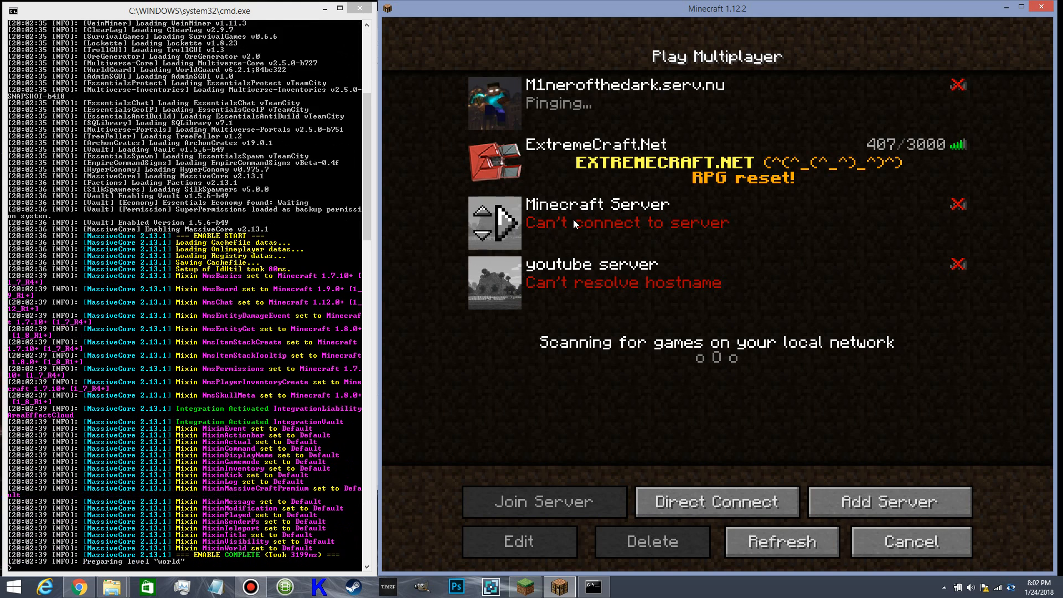
click(609, 227)
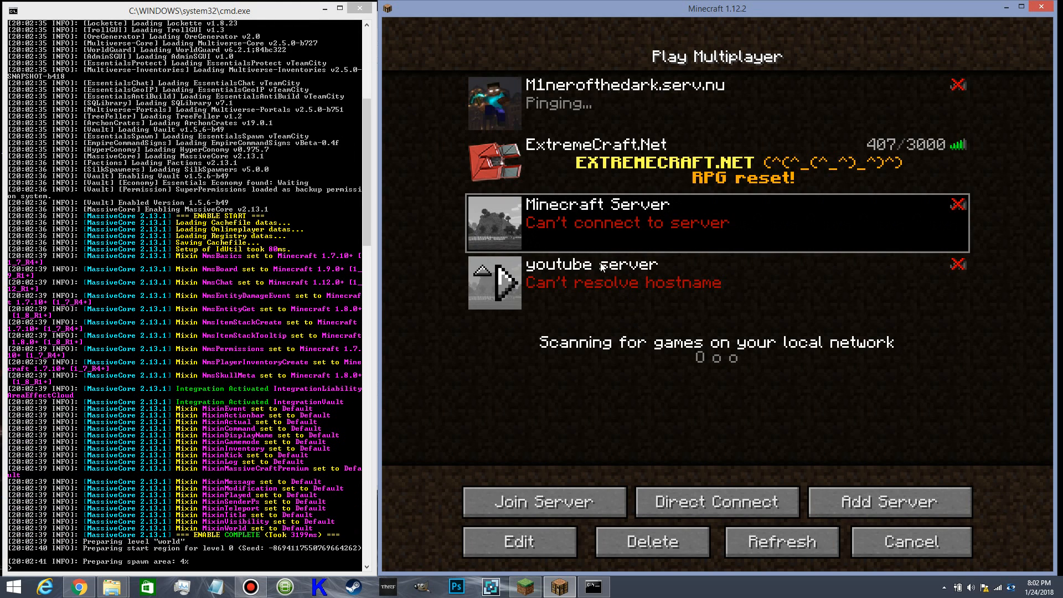
click(609, 279)
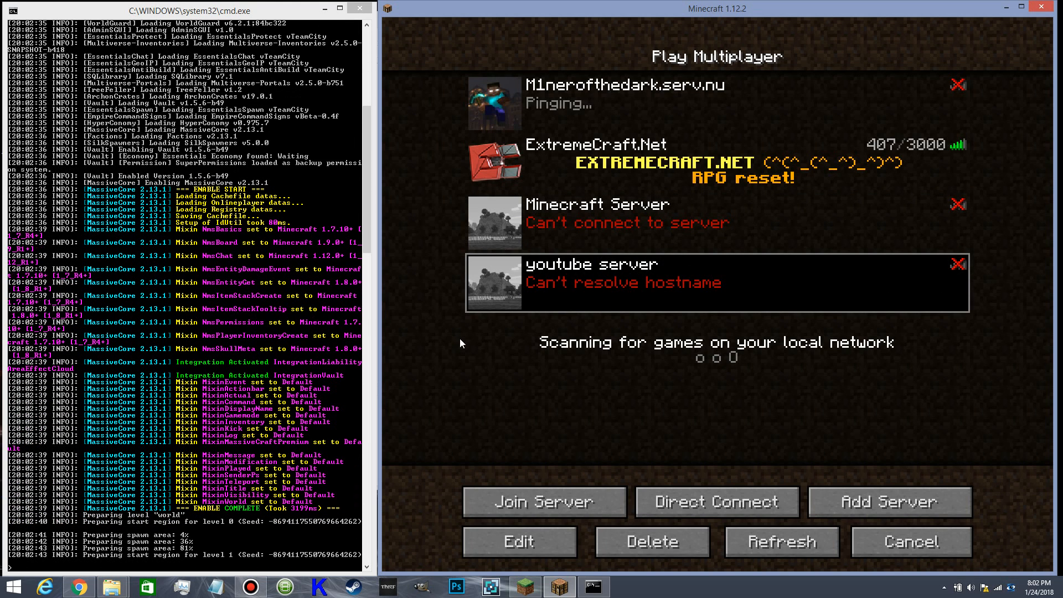
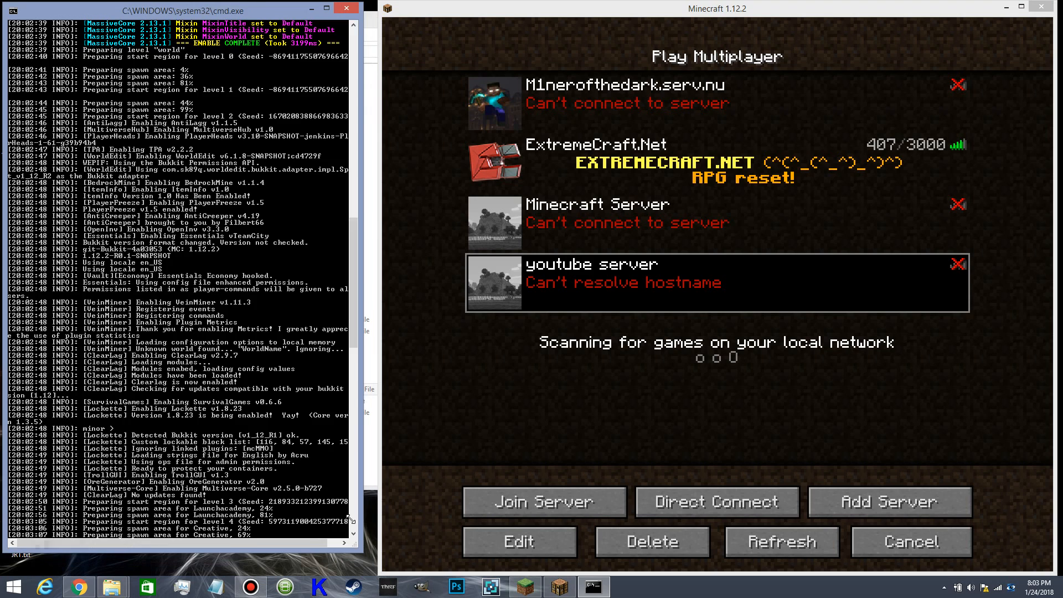
- Shrink the server console to about half the screen height and examine the latest startup lines in its log
drag(365, 573, 336, 299)
scroll(248, 147, down, 5)
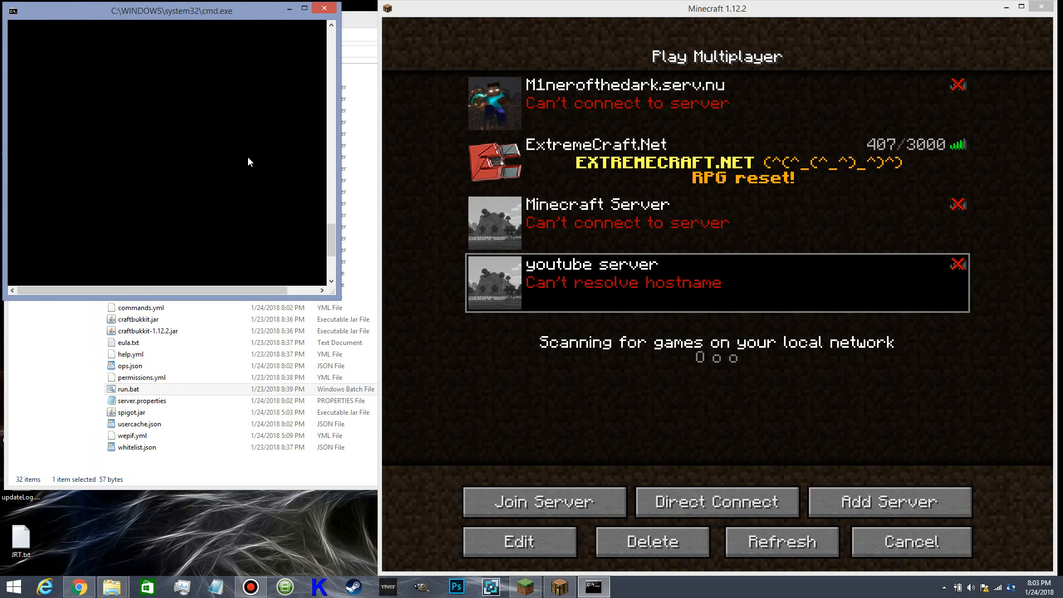
scroll(248, 156, up, 2)
scroll(248, 156, up, 4)
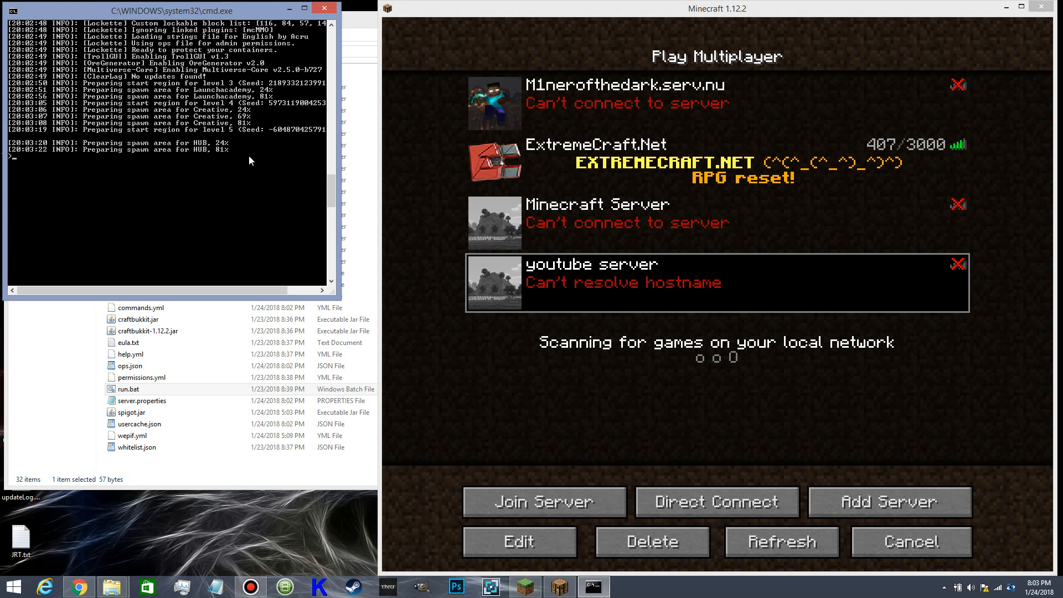
scroll(240, 184, down, 1)
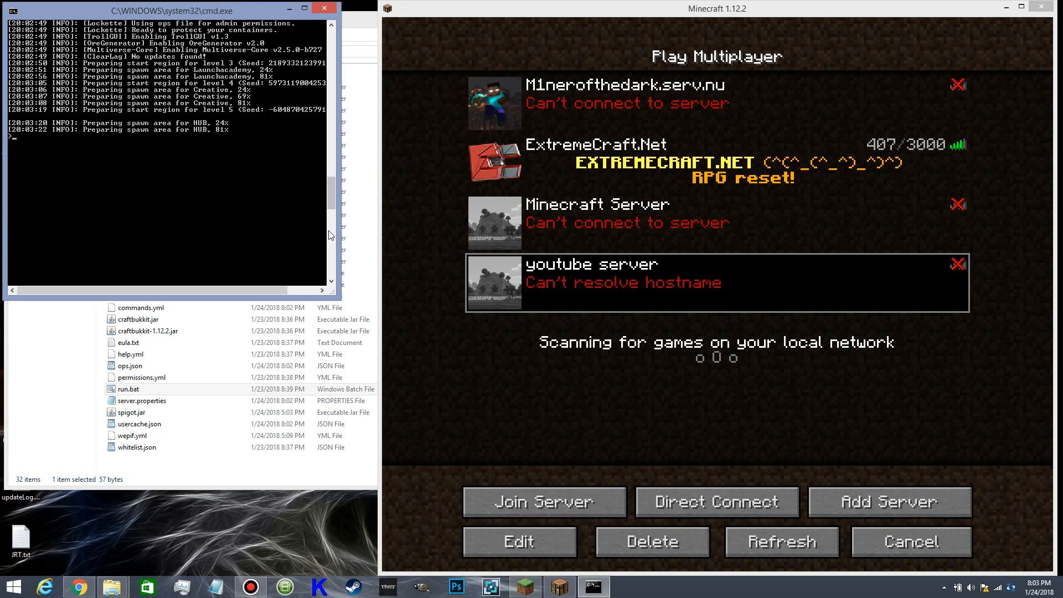
- Return to Minecraft and refresh the multiplayer list again to check the connection status of youtube server
click(542, 424)
click(753, 542)
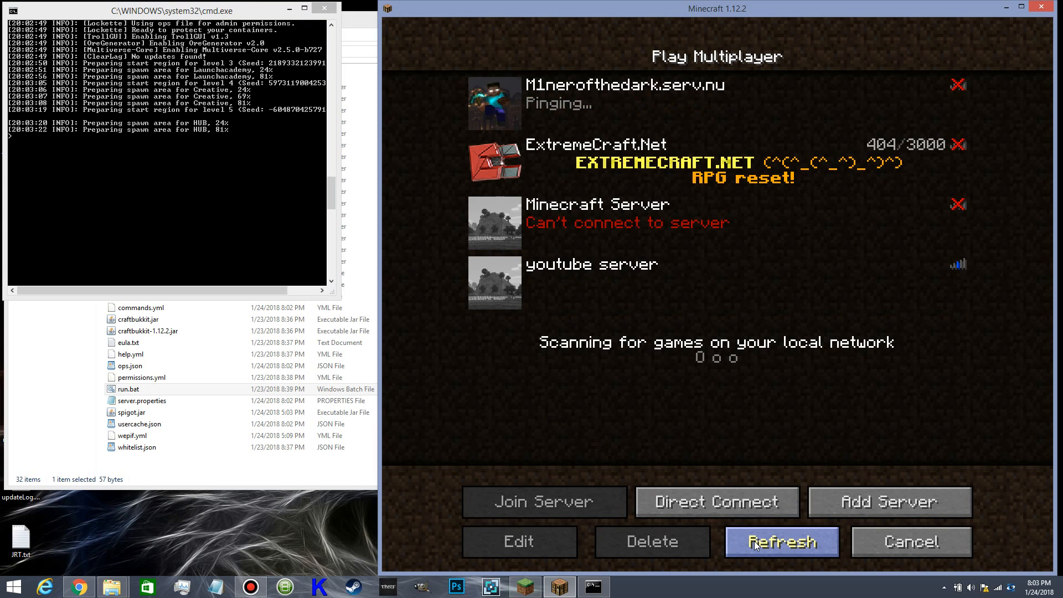
click(756, 545)
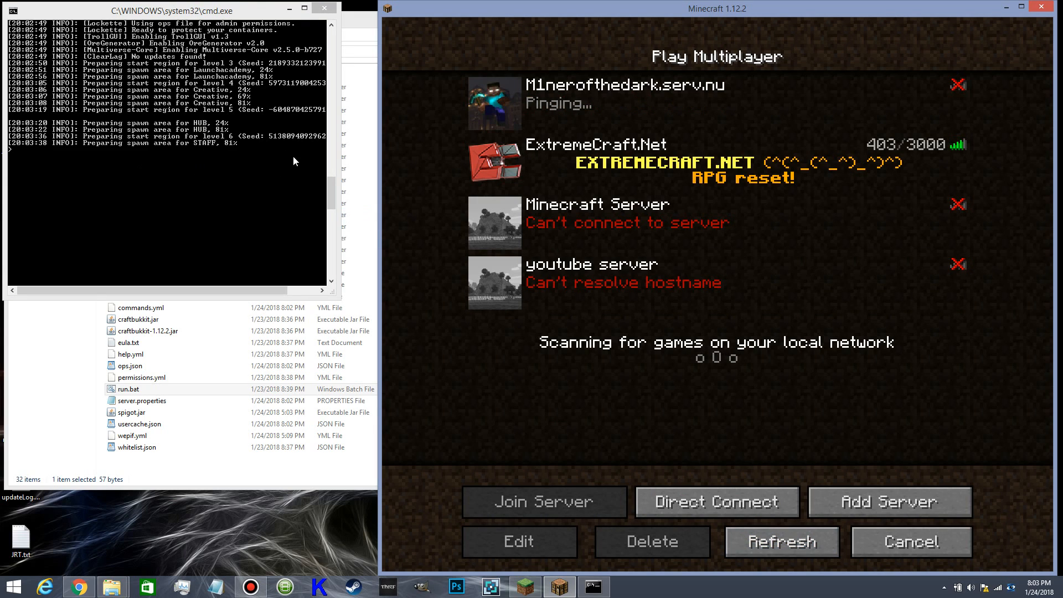
click(262, 592)
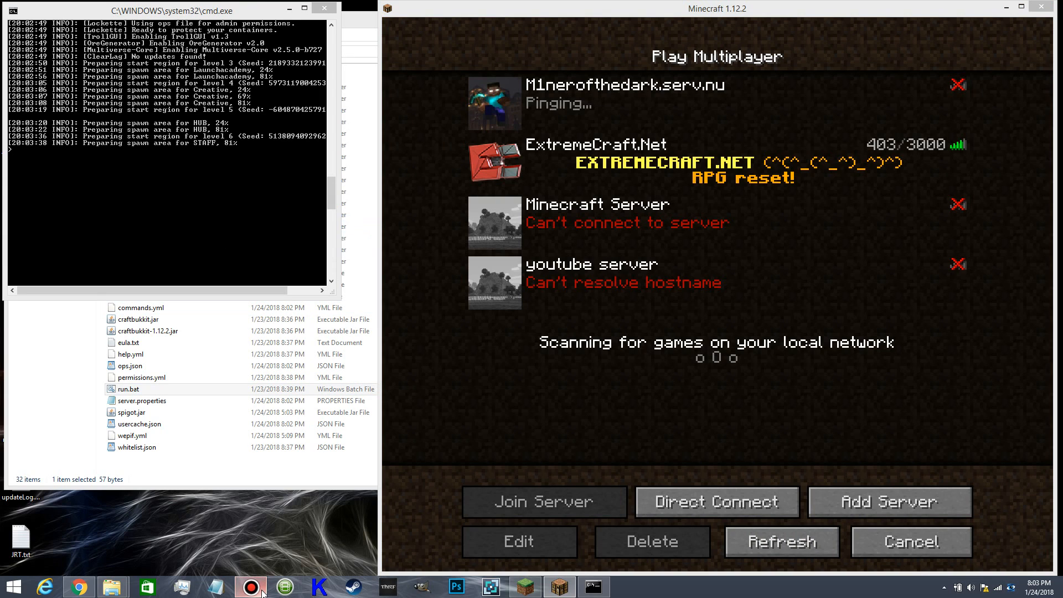
click(263, 592)
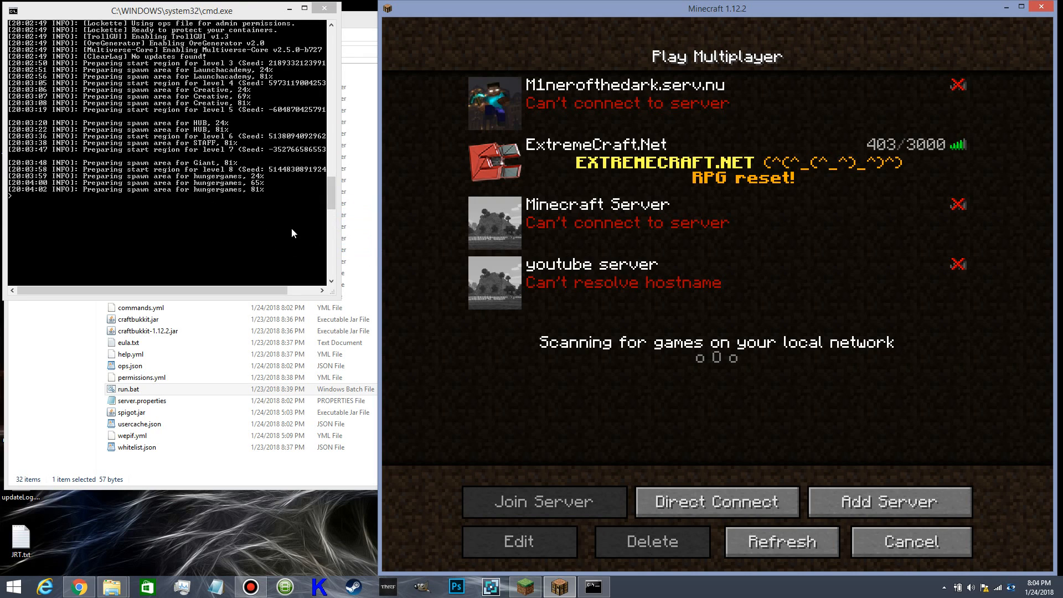
- Check the server console's startup progress and keep refreshing Minecraft's multiplayer list to check the servers' connection status
click(334, 295)
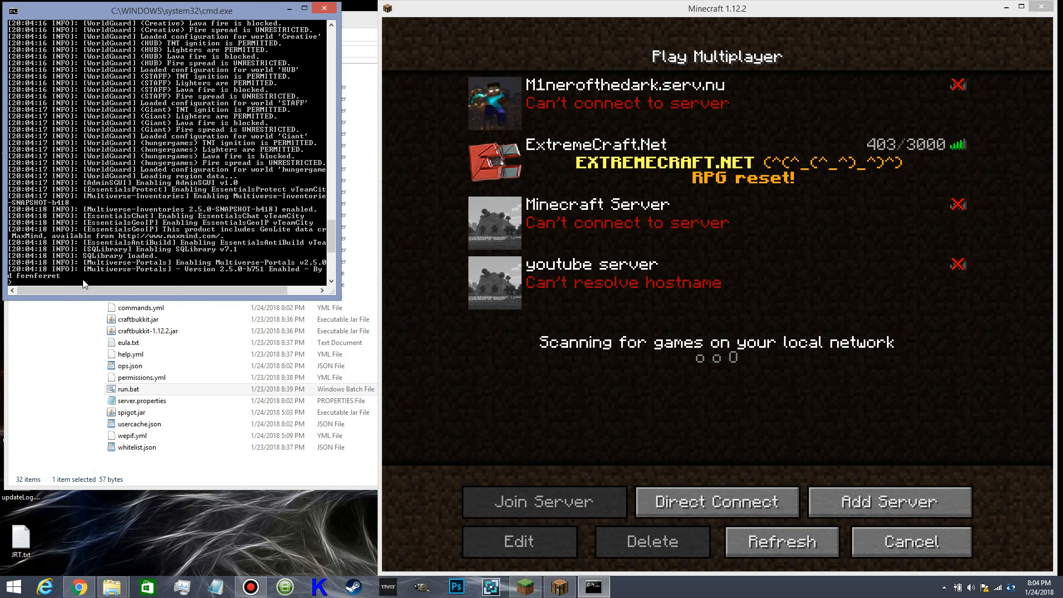
click(769, 547)
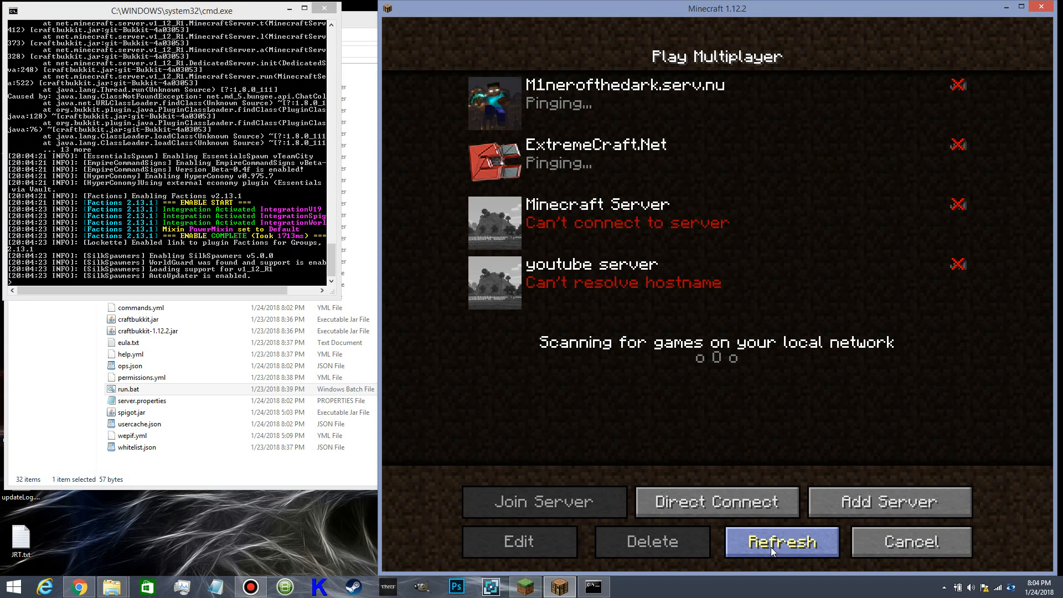
click(770, 547)
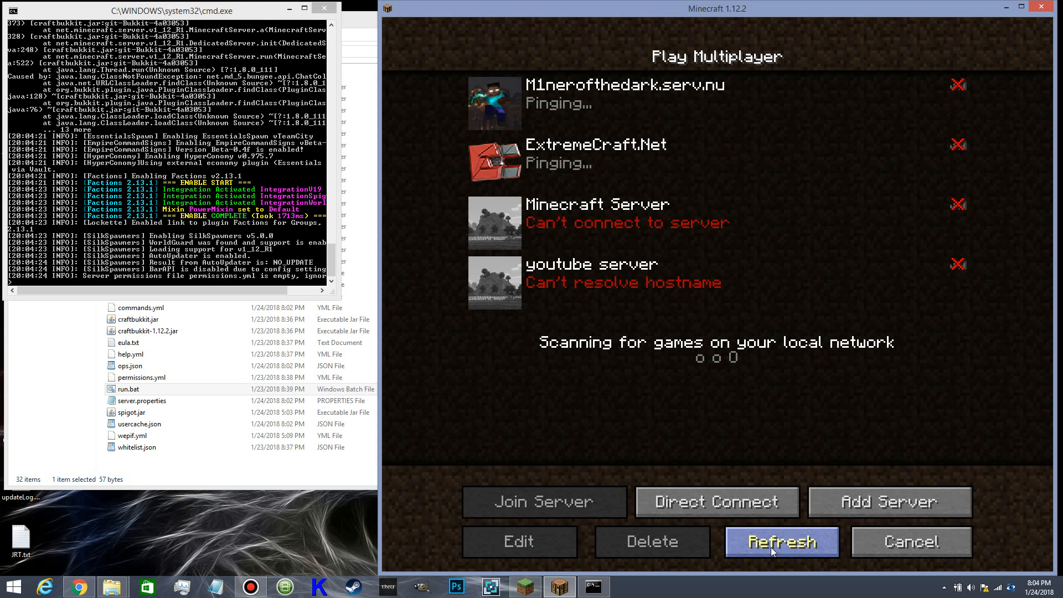
click(770, 546)
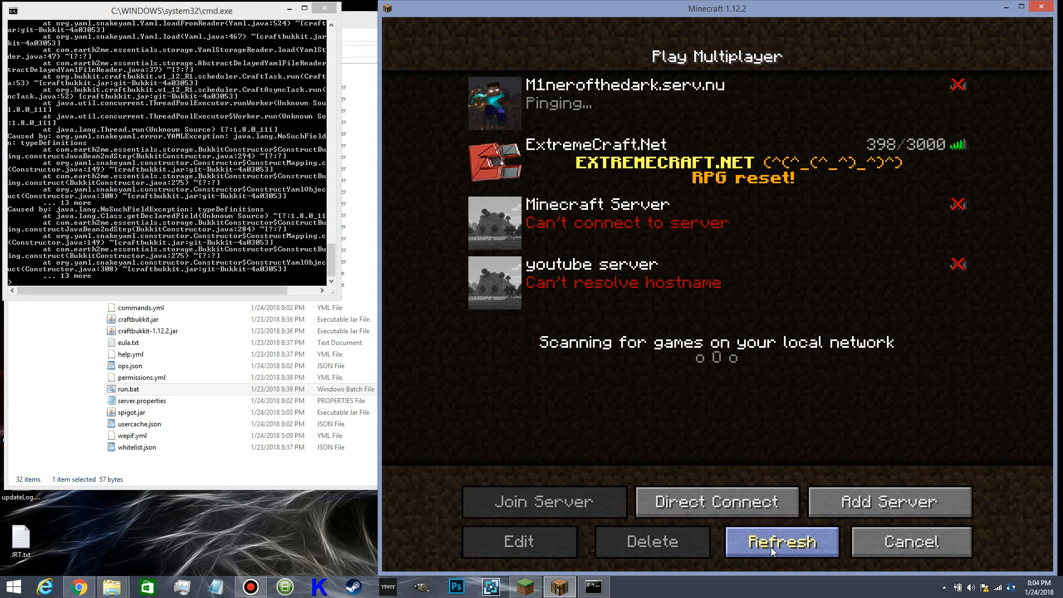
click(770, 547)
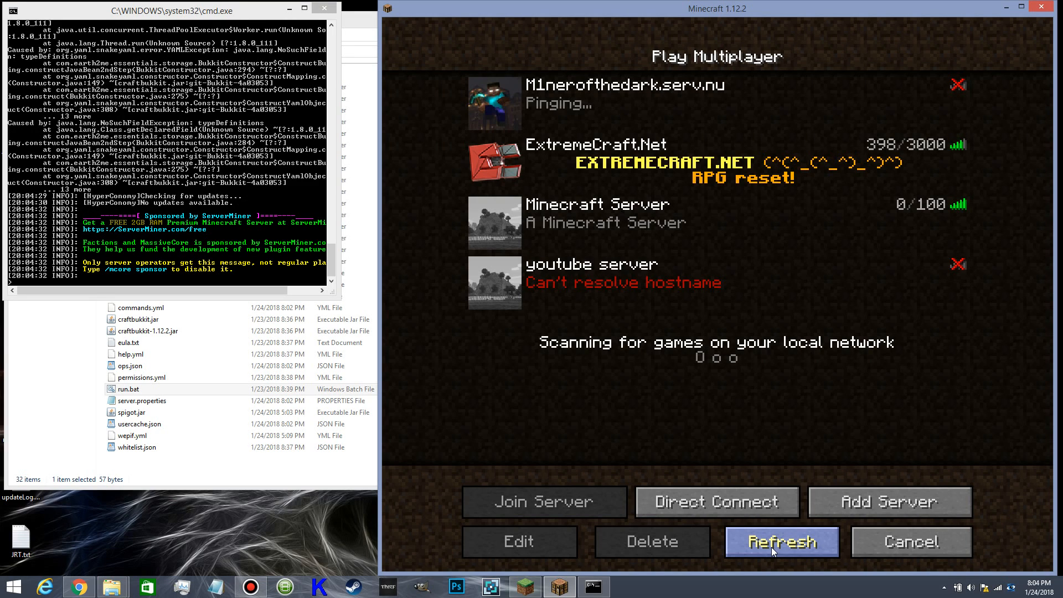
click(772, 547)
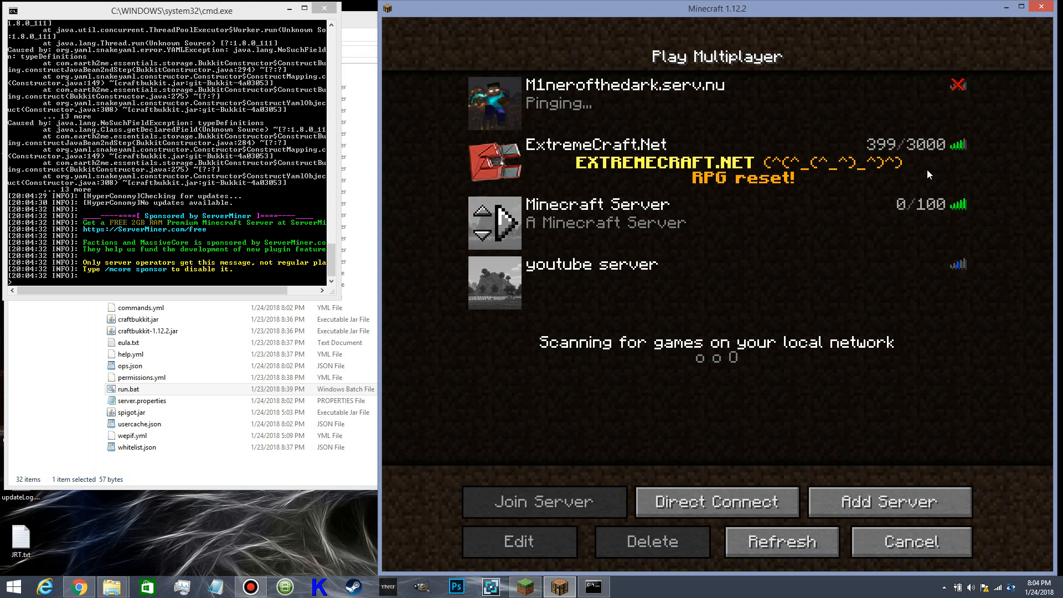
- Edit the youtube server entry, replace its server address with localhost, and save the entry
click(495, 277)
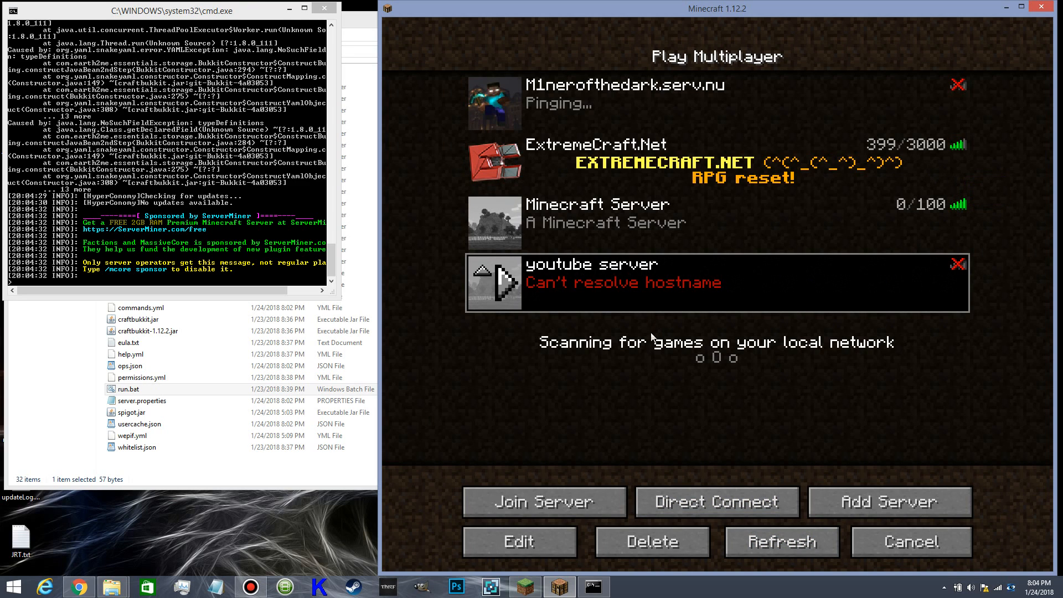
click(520, 542)
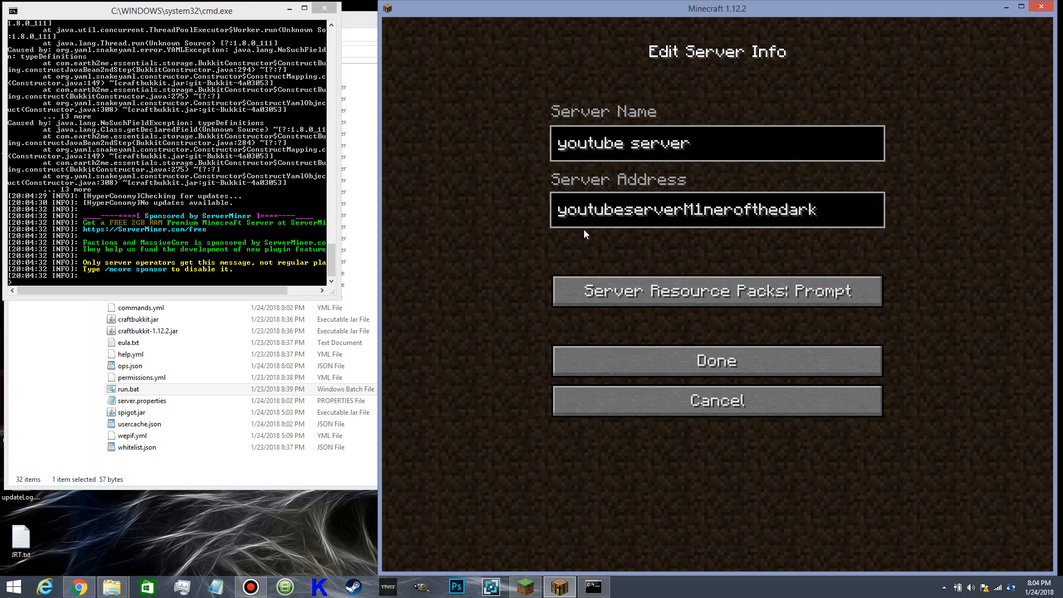
key(ctrl+a)
key(BackSpace)
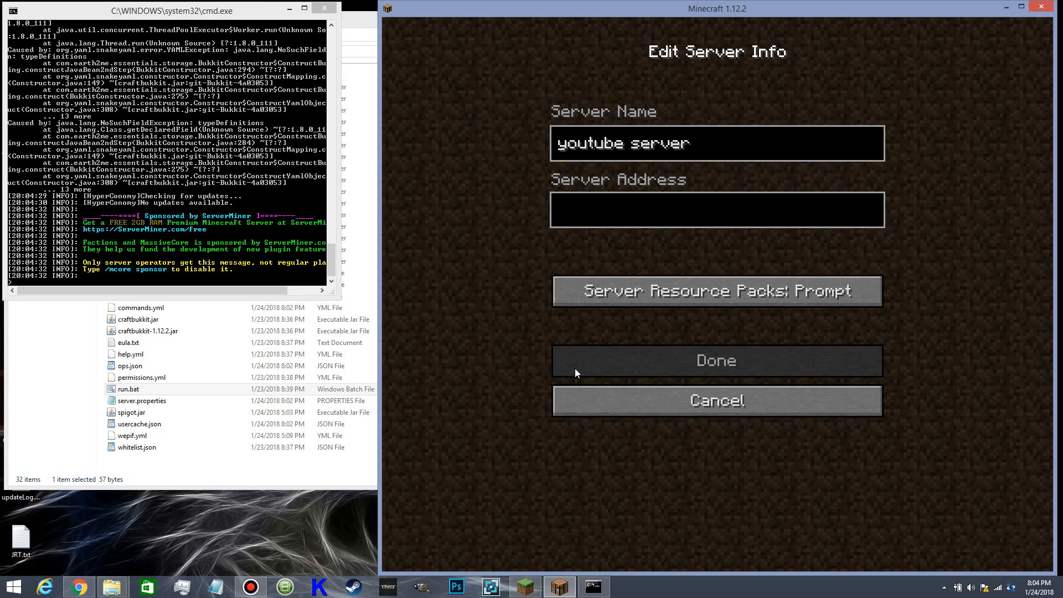
text(loc)
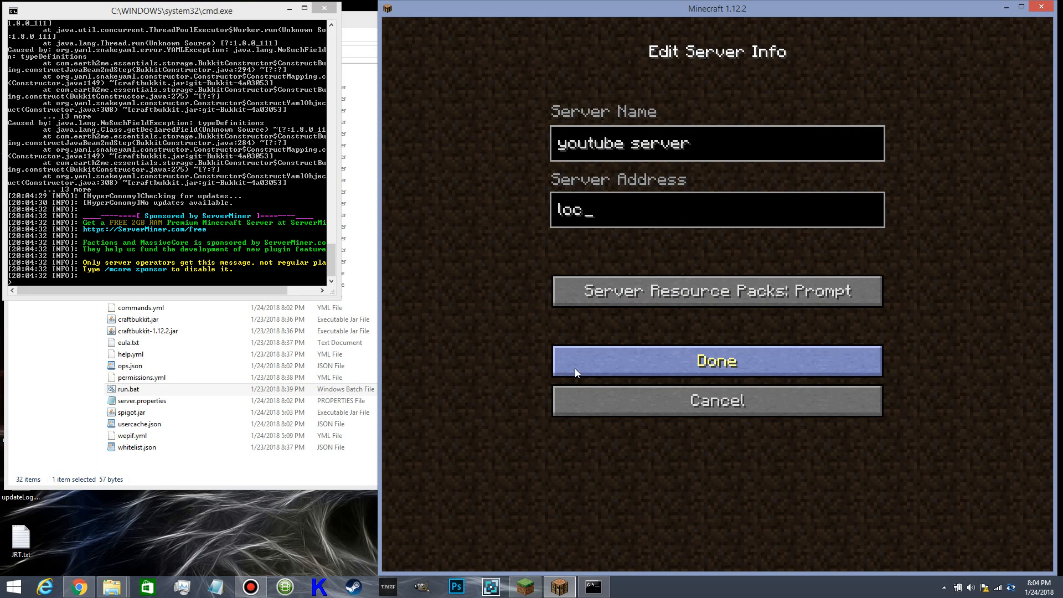
text(alhost)
click(642, 357)
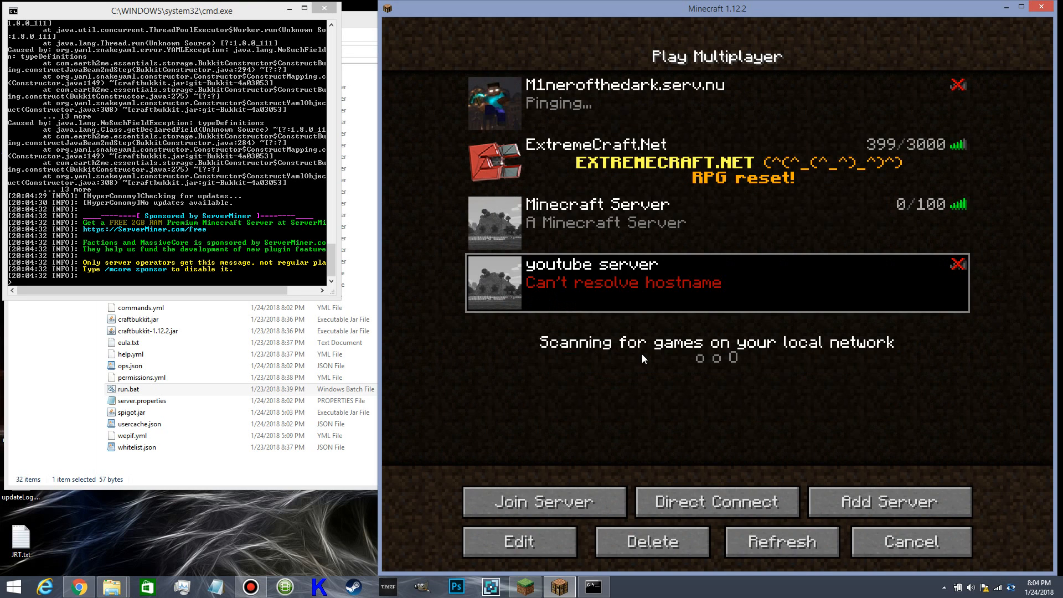
- Refresh the multiplayer list and join youtube server
click(781, 541)
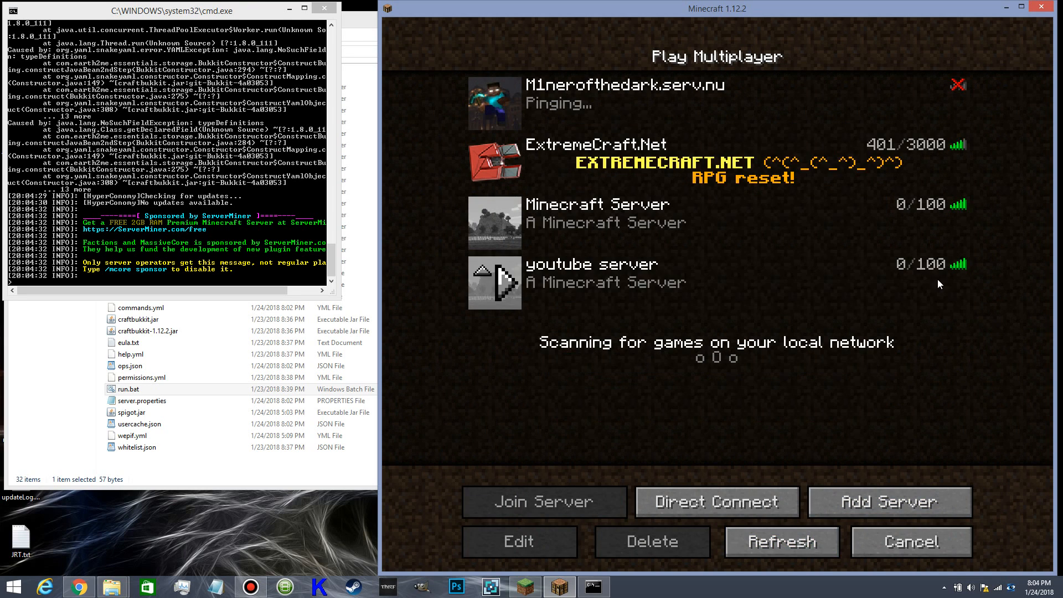
click(506, 284)
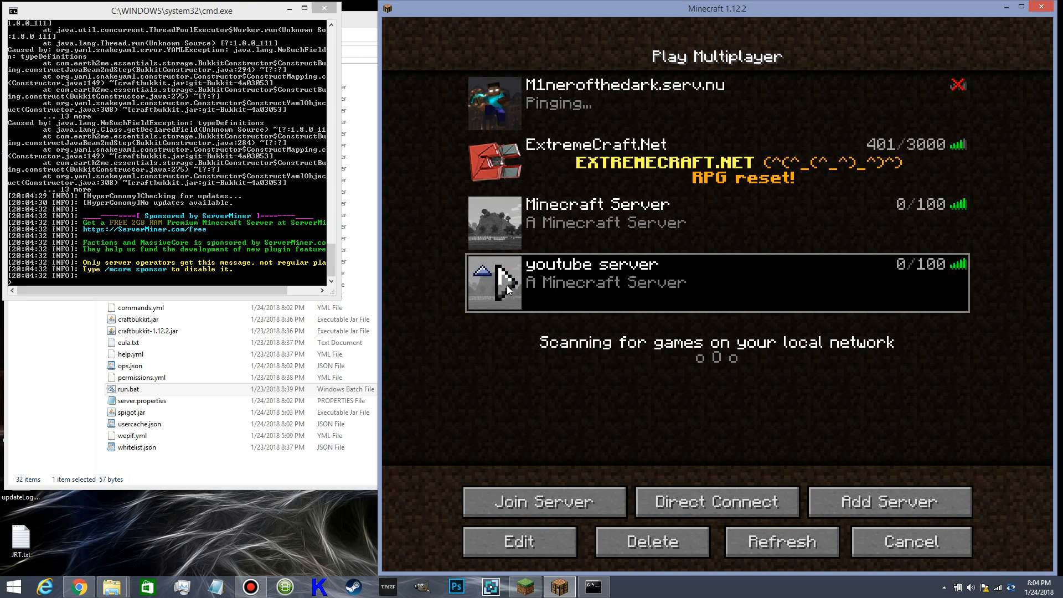
double_click(507, 284)
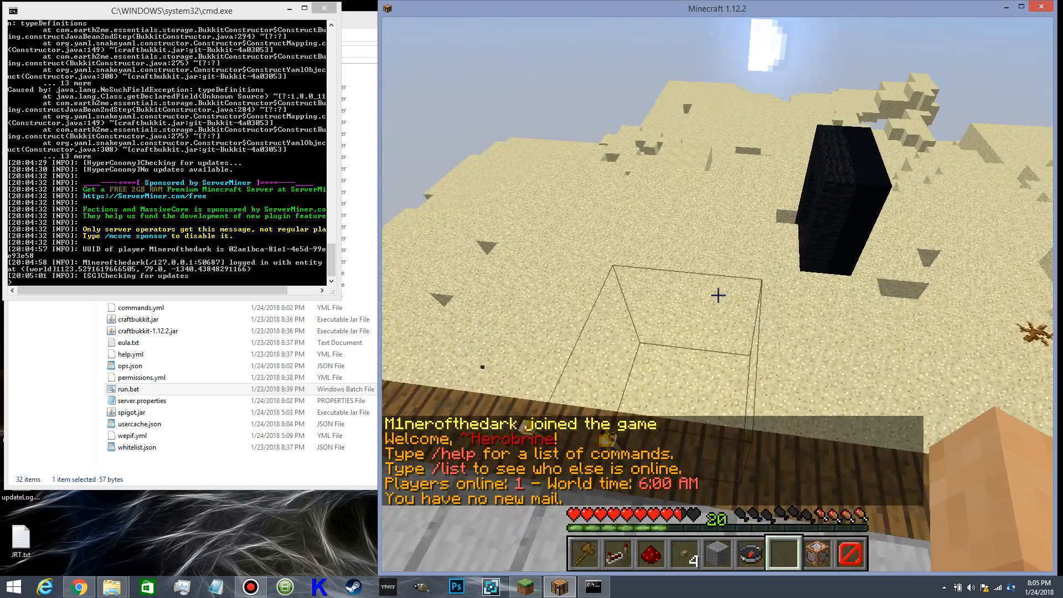
- Walk across the desert around the spawn point, check the player's inventory, and close it again
key(w)
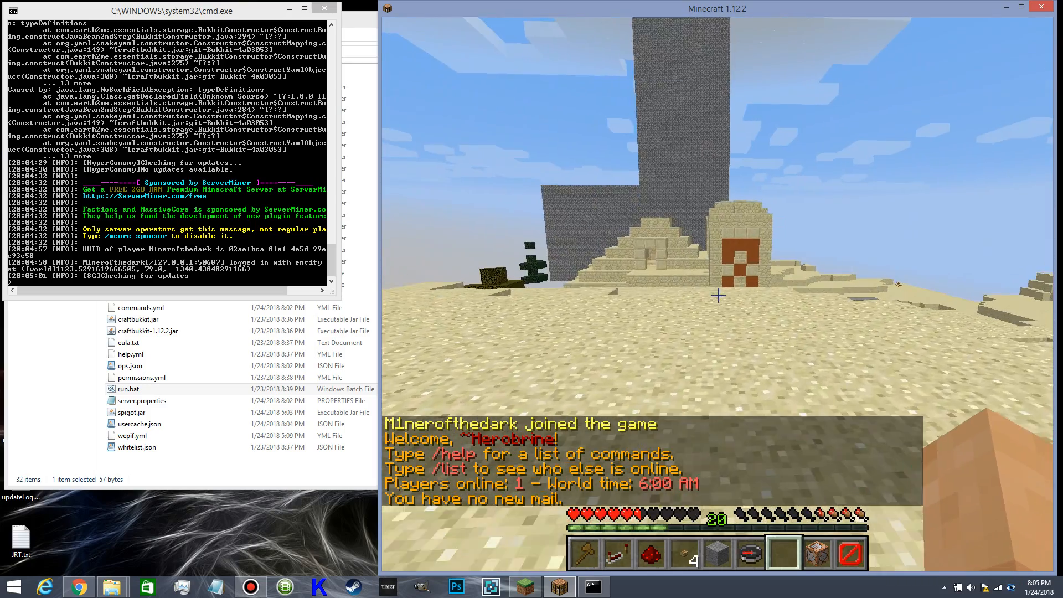
key(e)
key(e)
key(e)
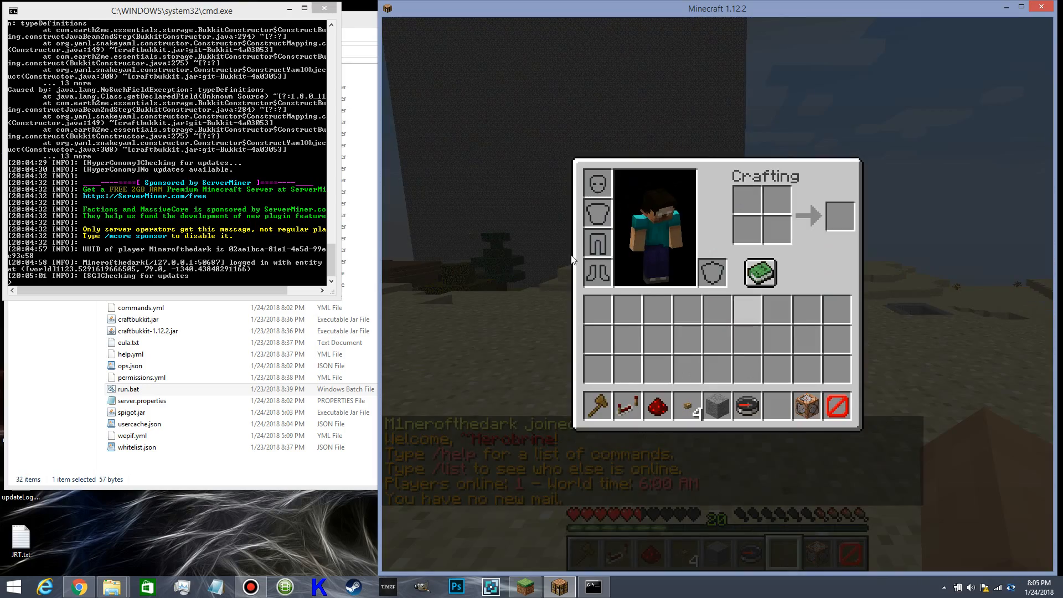
text(e)
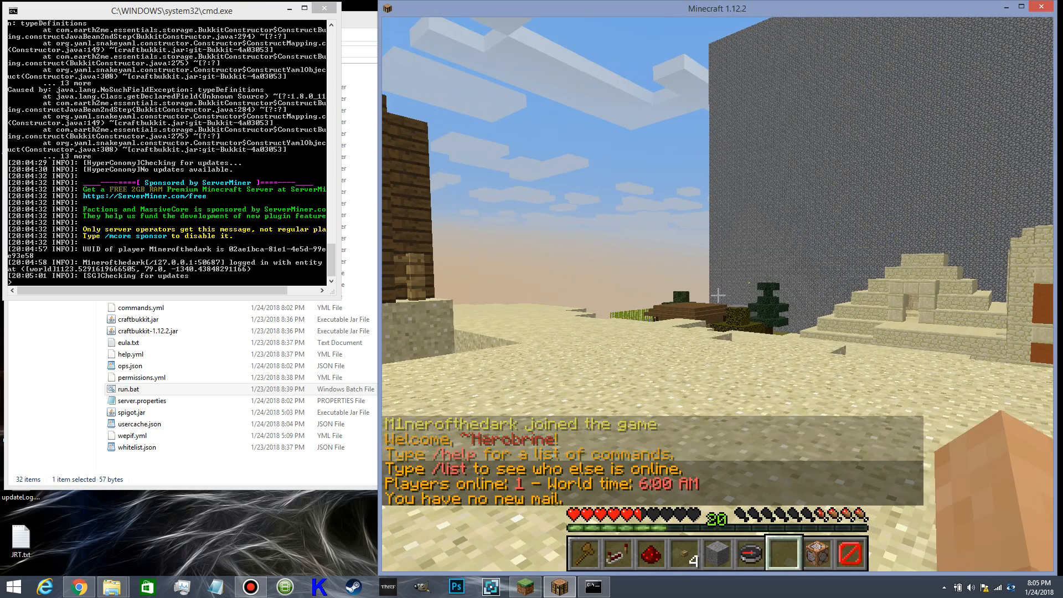
- Run /help in the game chat to list the available server commands
text(/he)
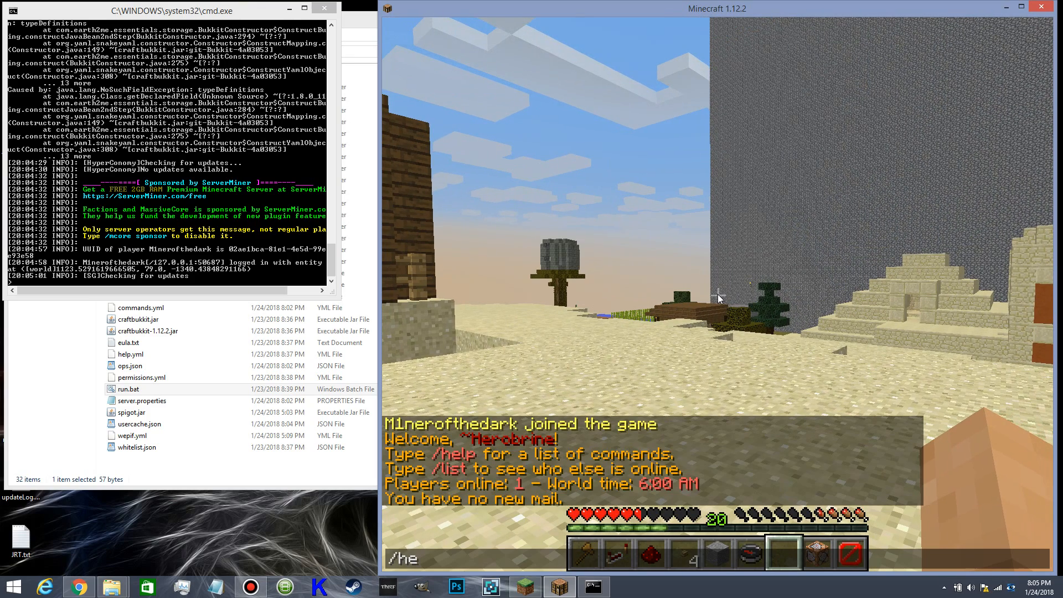
text(lp)
key(Return)
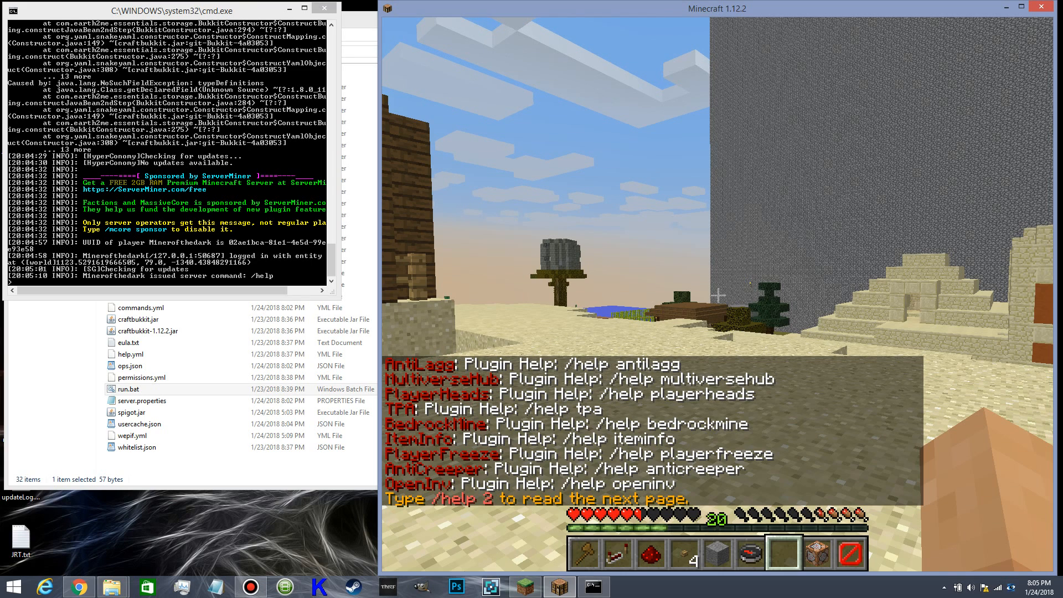
- Run /plugins in the game chat, examine the installed plugins in the chat history, and close the chat
text(/plugi)
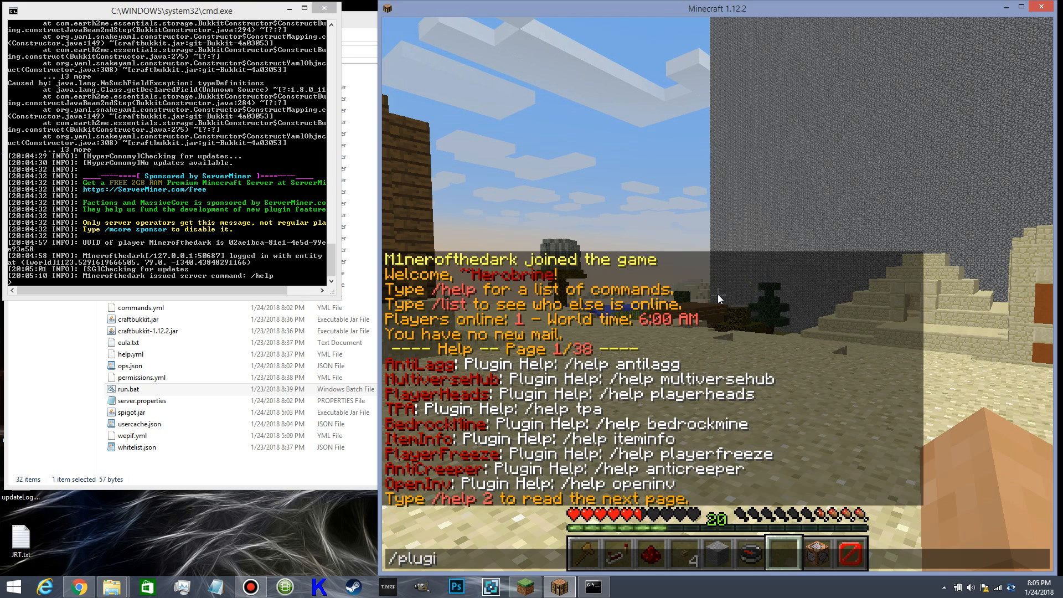
text(ns)
key(Return)
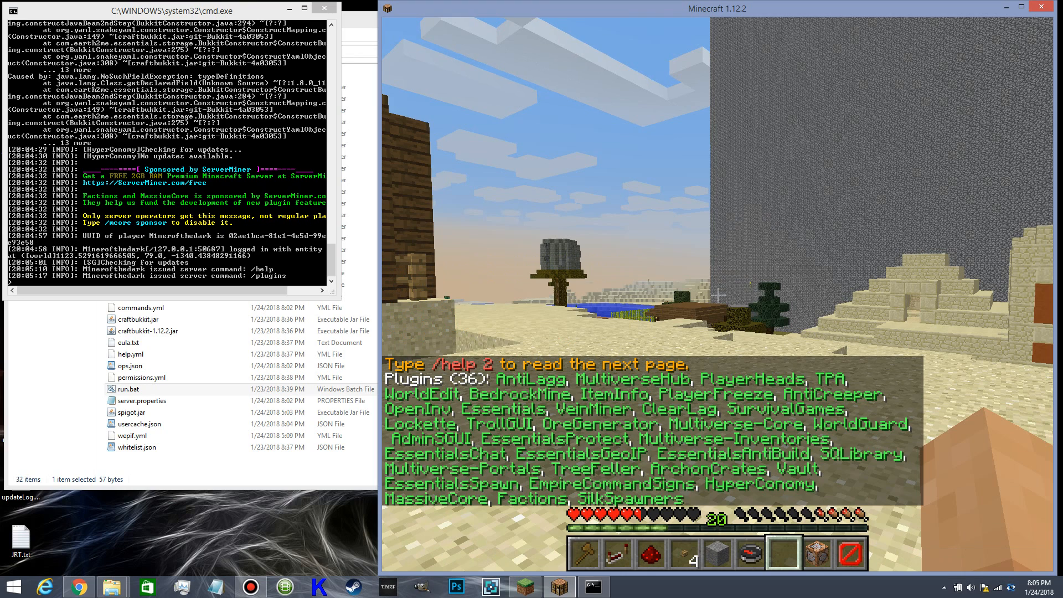
text(/)
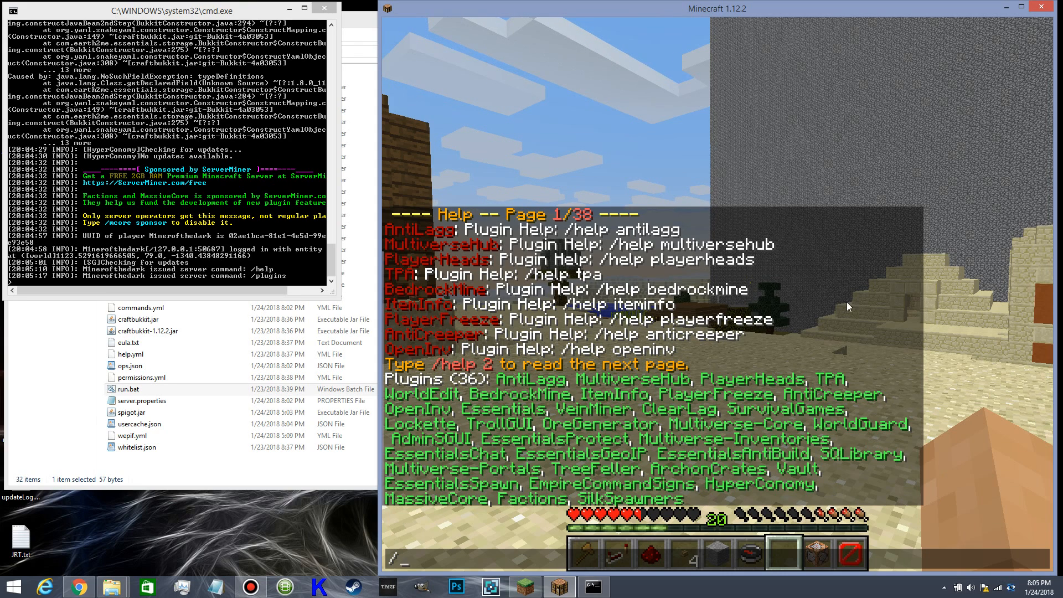
scroll(975, 276, down, 2)
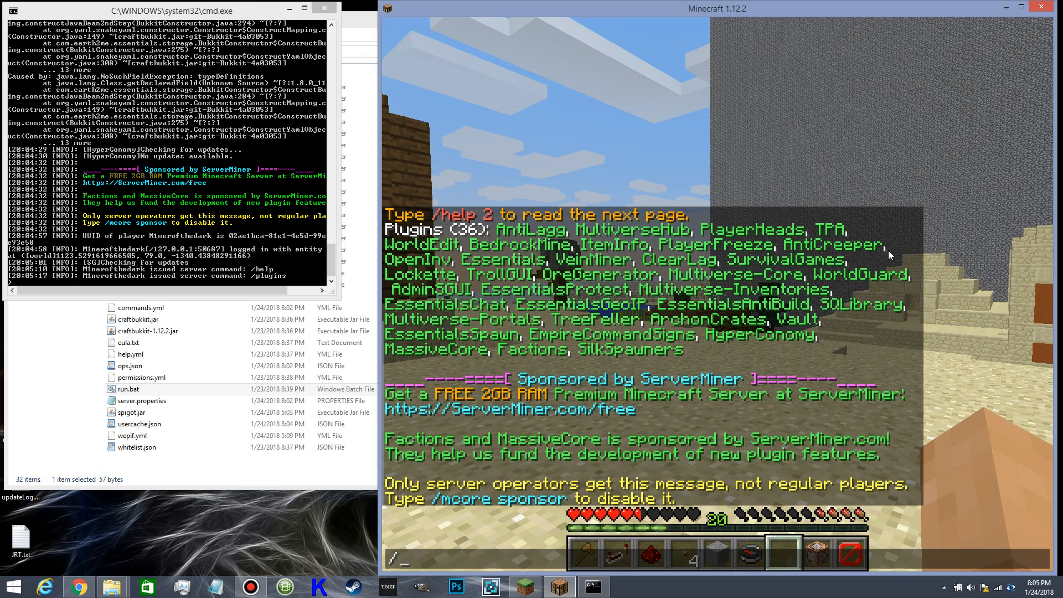
scroll(805, 304, up, 3)
scroll(810, 311, down, 2)
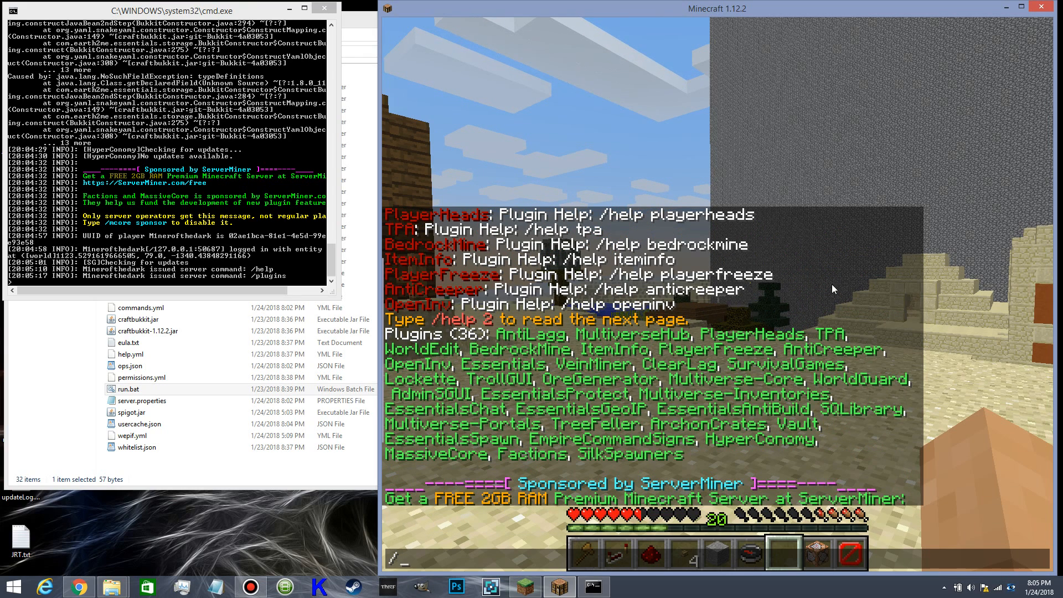
key(Escape)
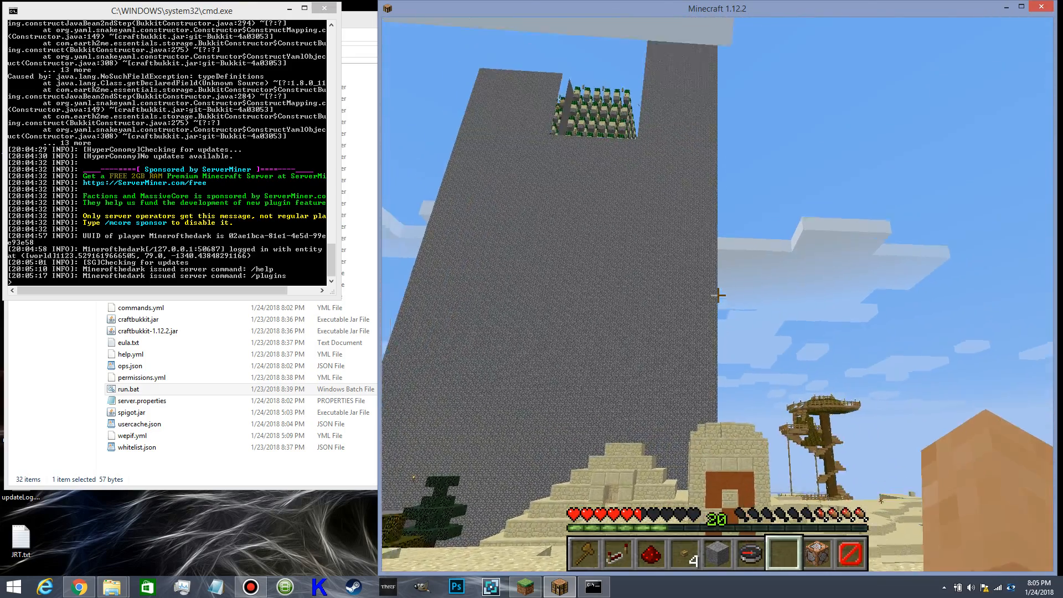
- Travel to the hub world, walk along its row of portals, and enter the red Survival Games portal
key(w)
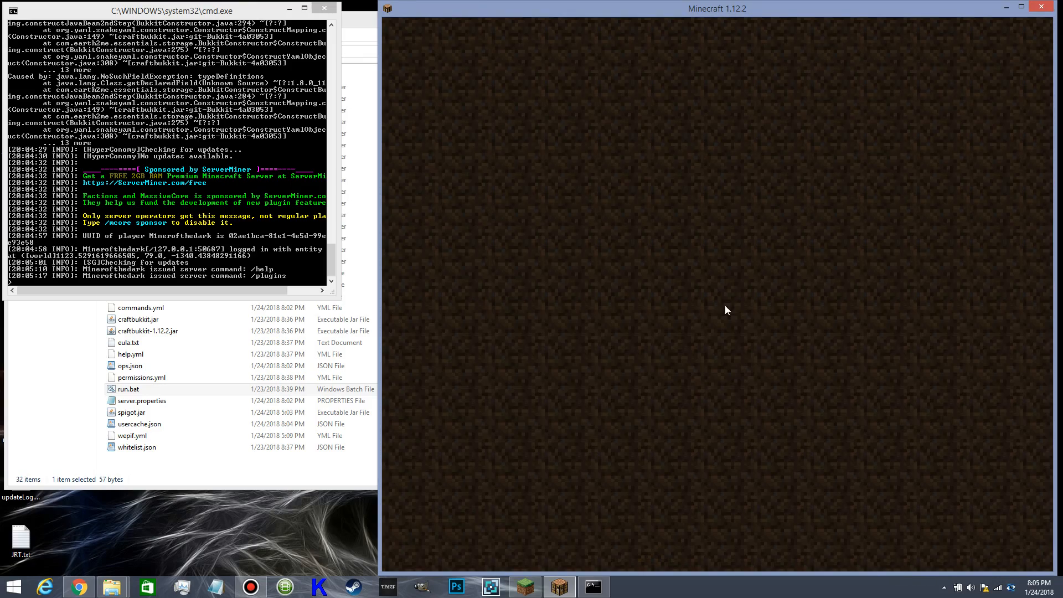
key(w)
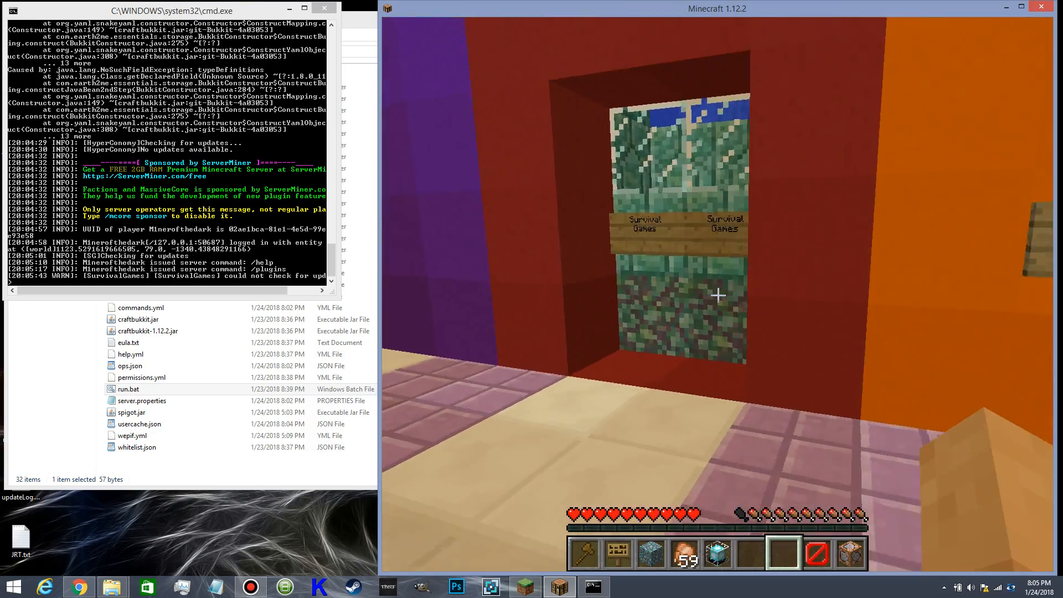
key(w)
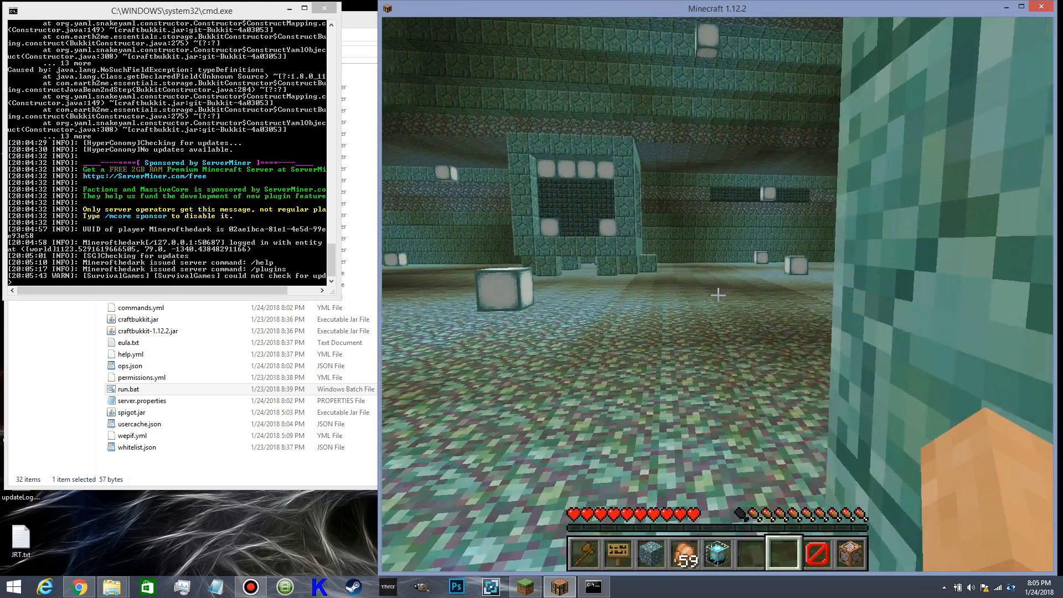
key(w)
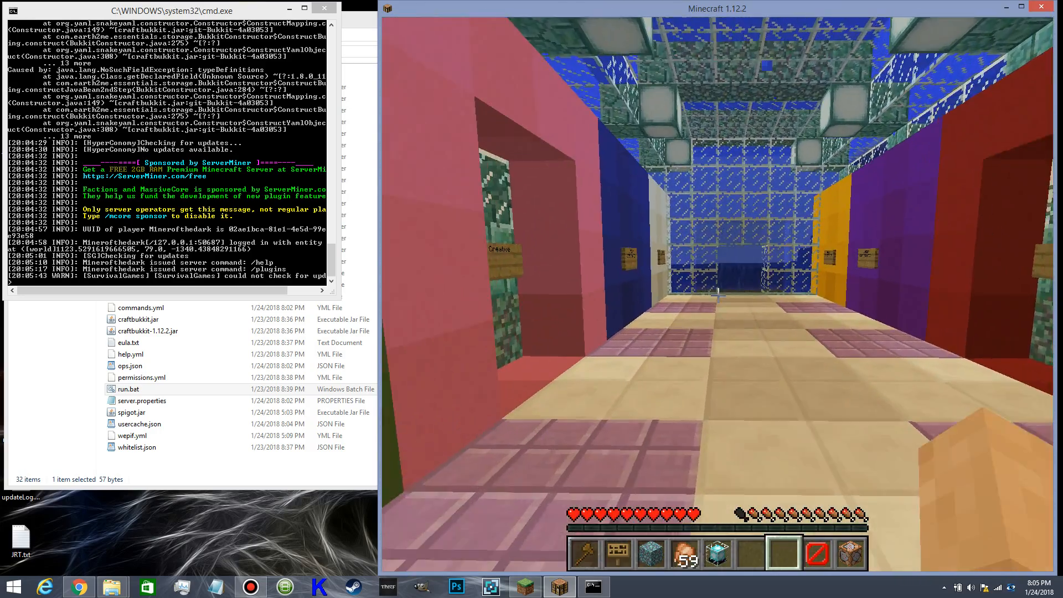
key(w)
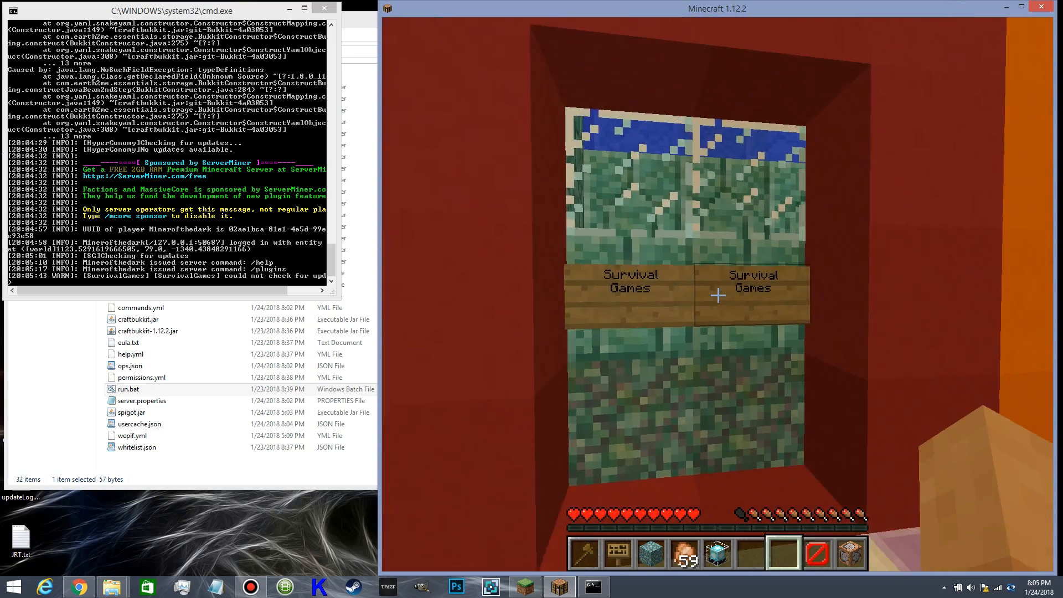
key(w)
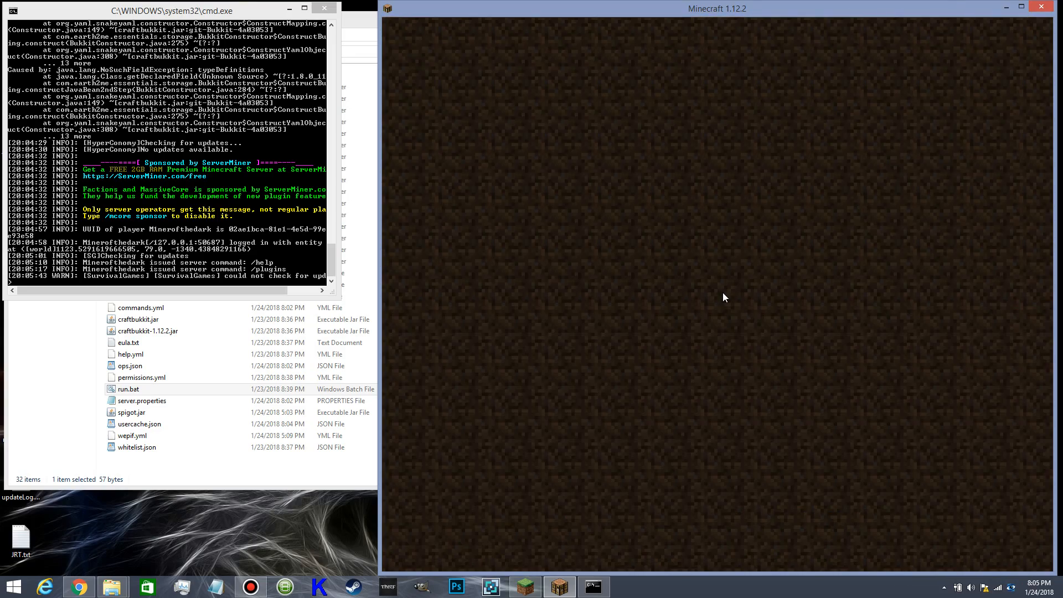
- Look over the arena command signs in the Survival Games lobby, return through the red portal, and walk through the hub
key(w)
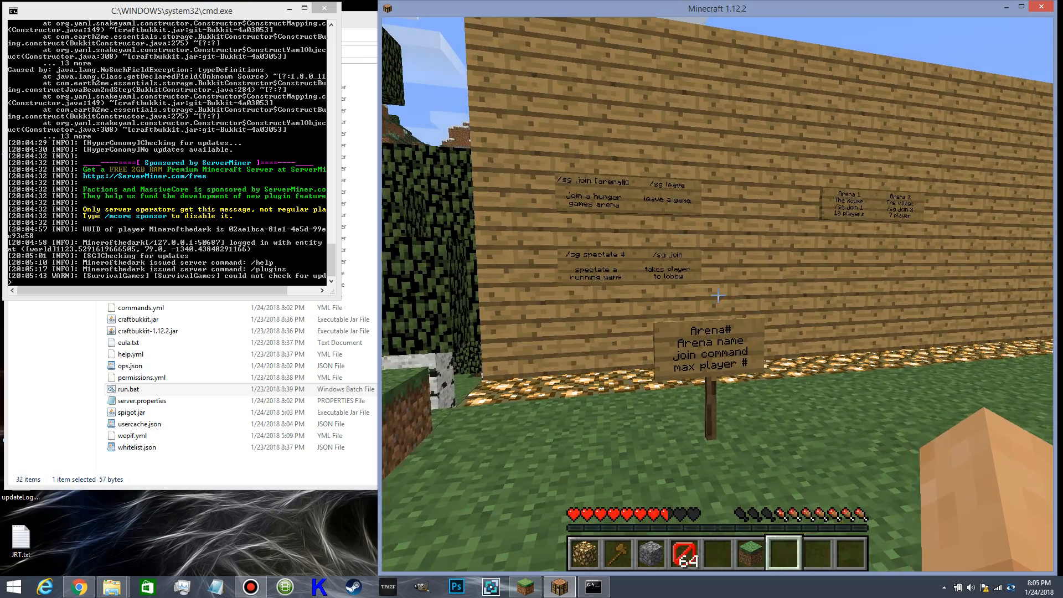
key(w)
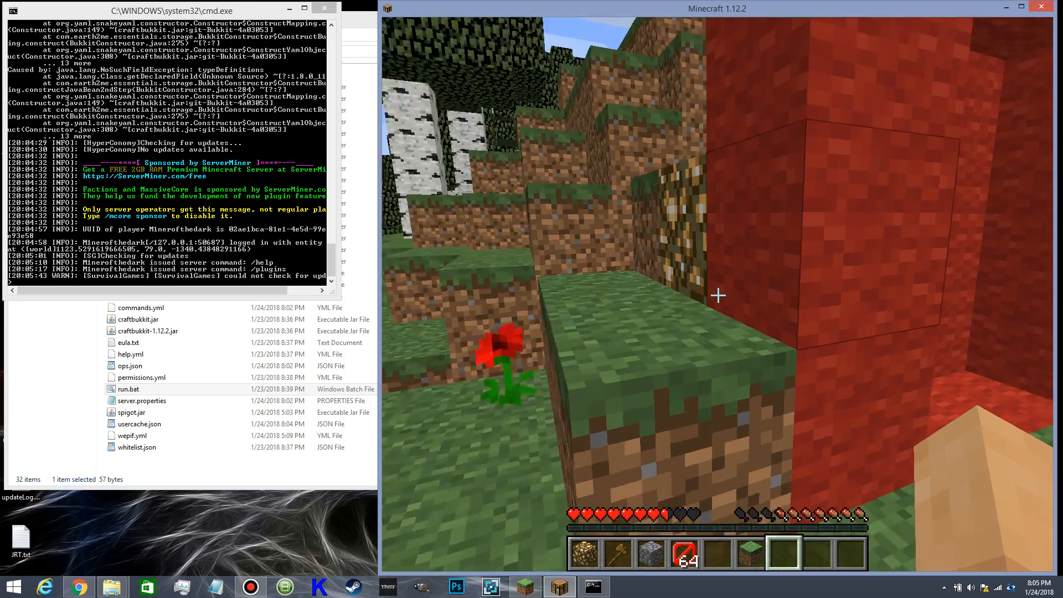
key(w)
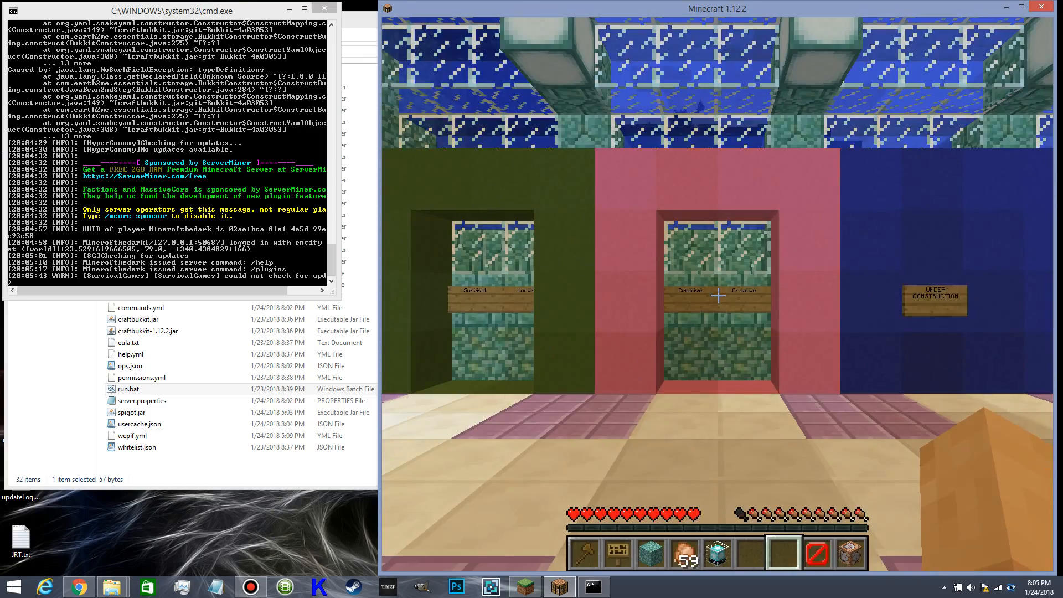
key(w)
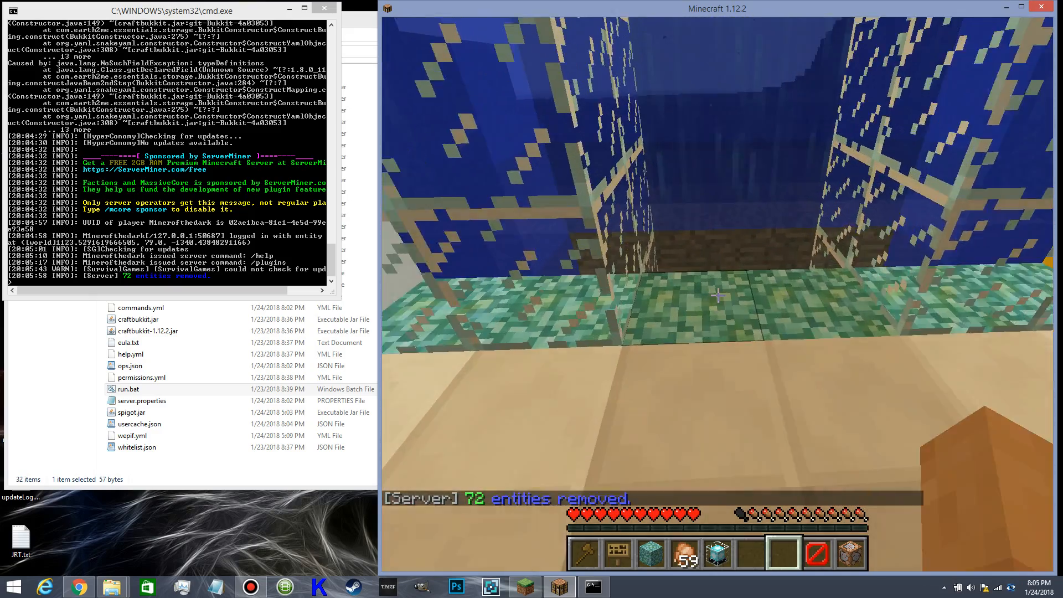
- Walk through the hub's portal hall and the prismarine area outside, return to the hall, and enter a portal to the desert world
key(w)
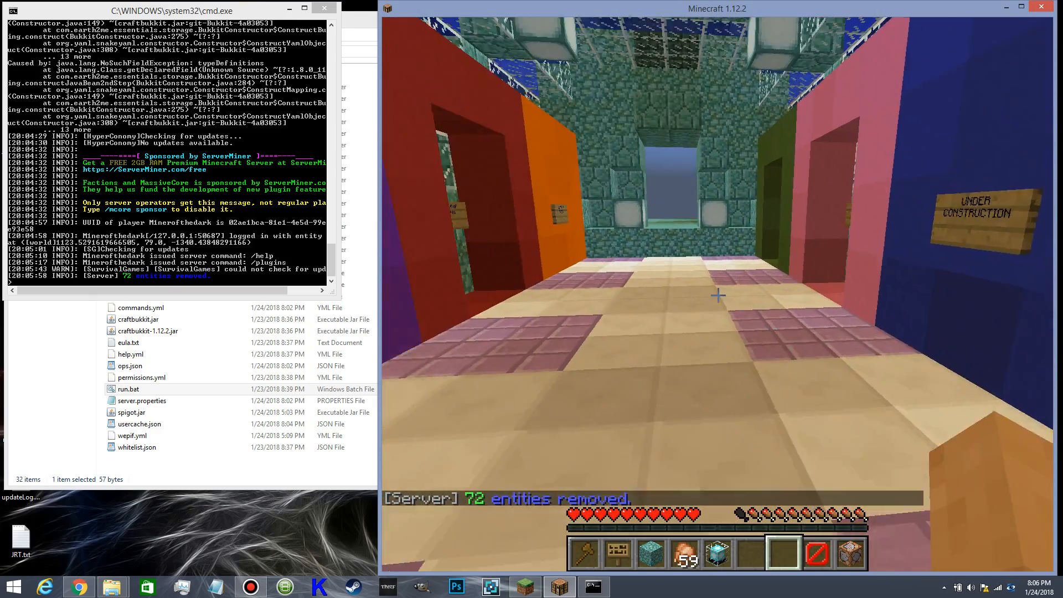
key(w)
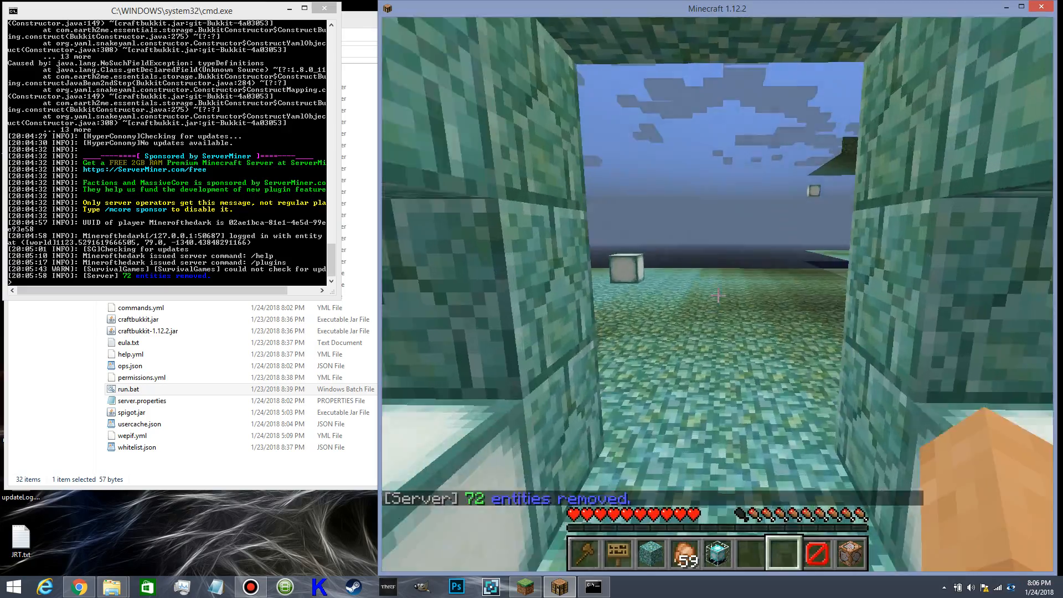
key(w)
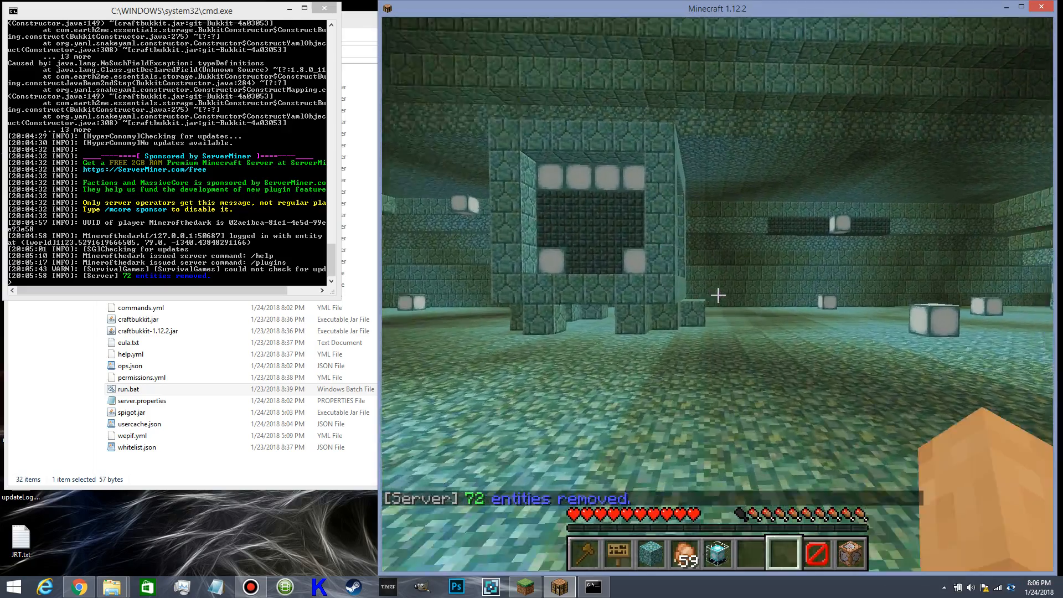
key(w)
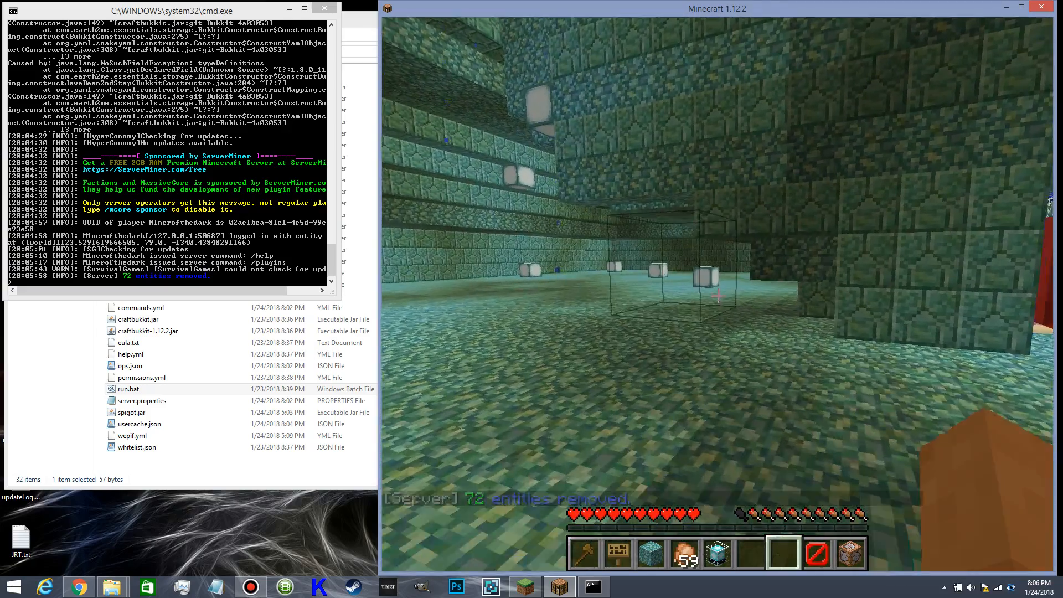
key(w)
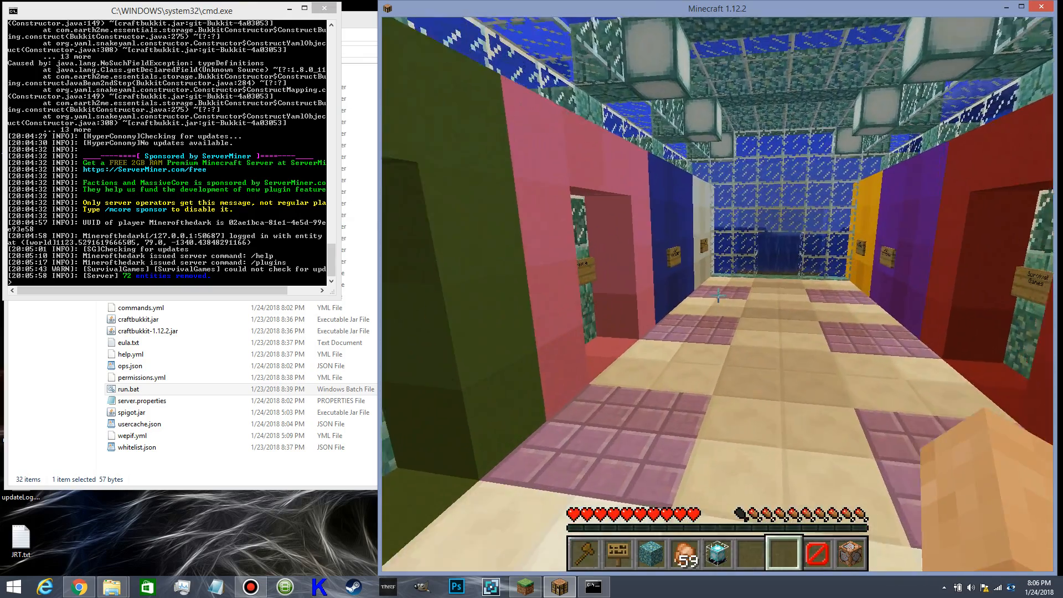
key(w)
right_click(718, 294)
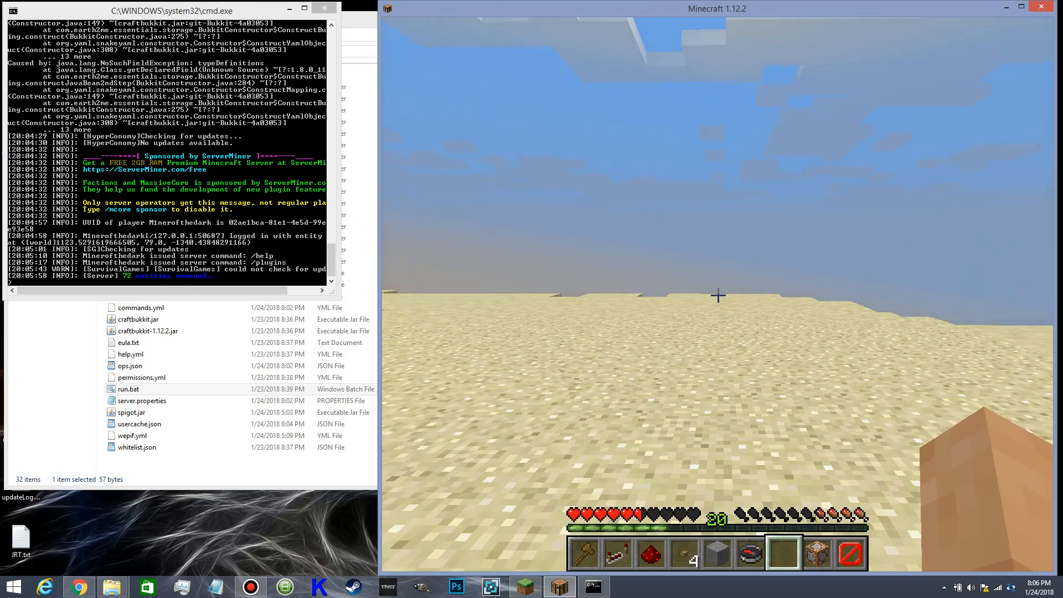
- Explore the desert world, looking over the tall white block structure and the wooden building with signs
key(w)
key(w)
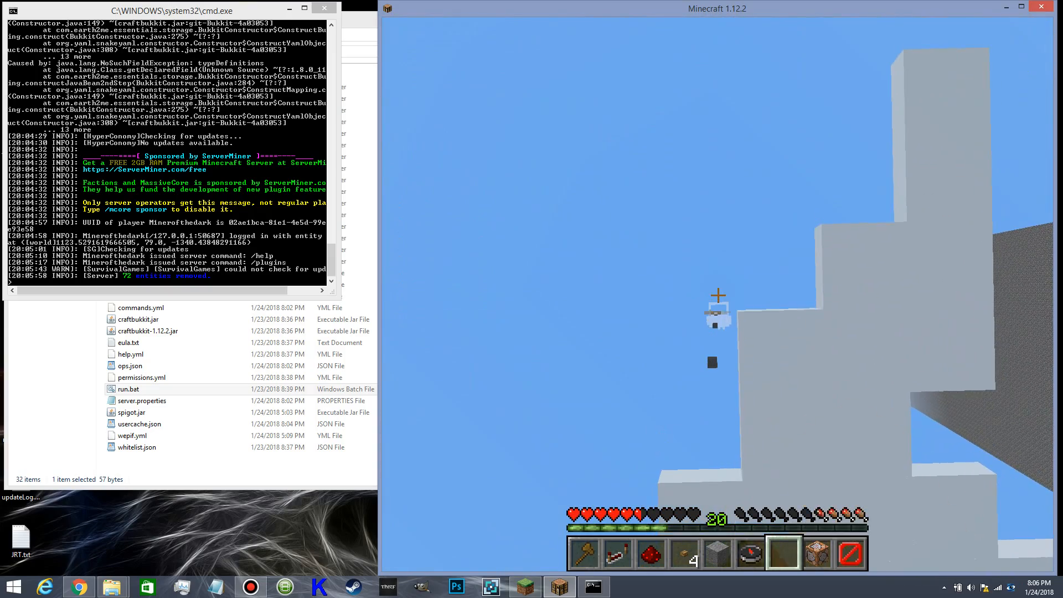
key(w)
key(s)
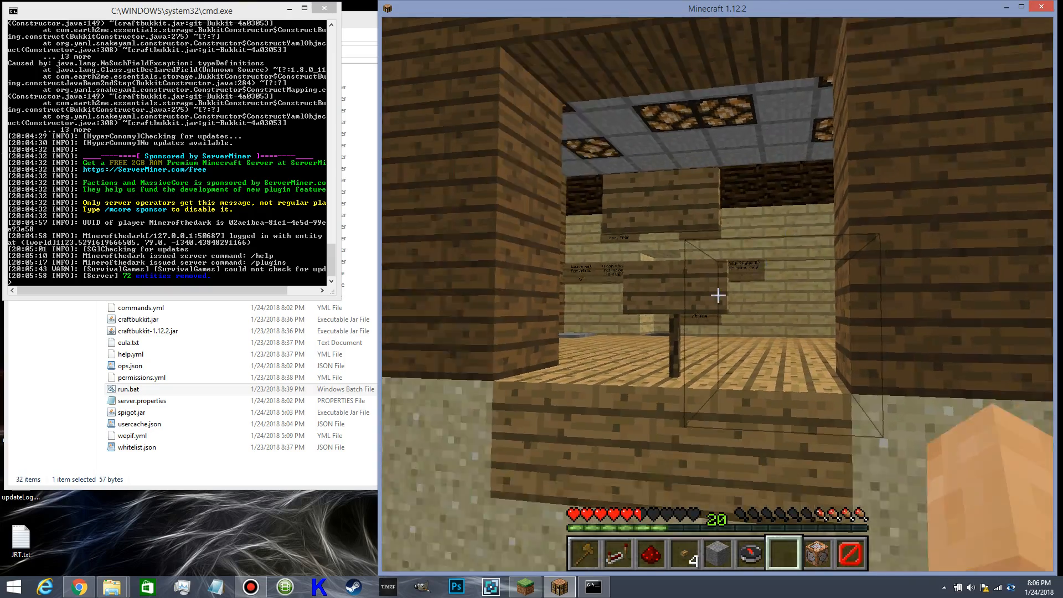
- Disconnect from the server and minimize the Minecraft window
key(Escape)
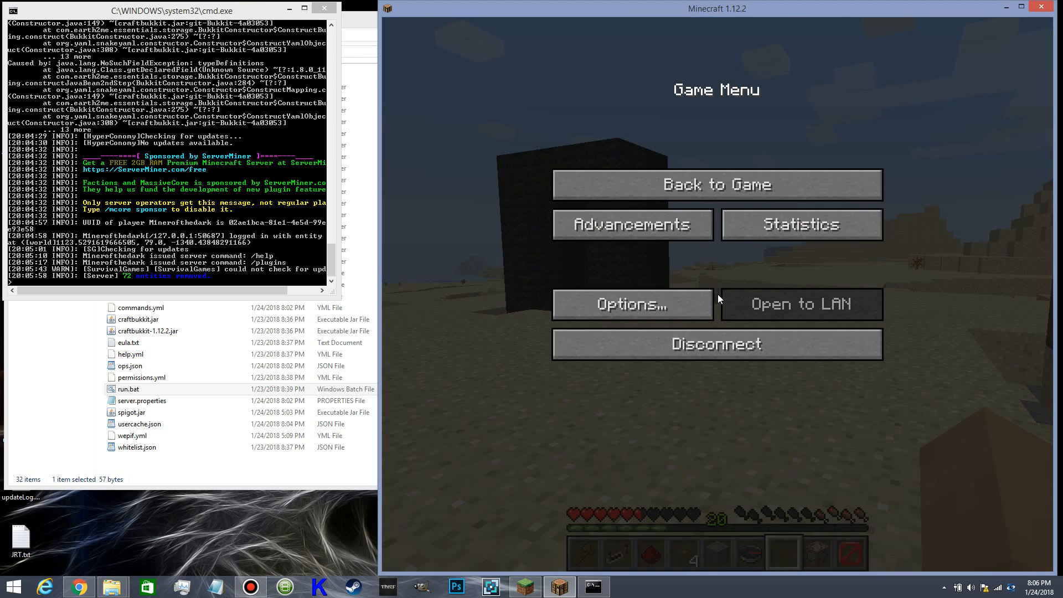
click(712, 336)
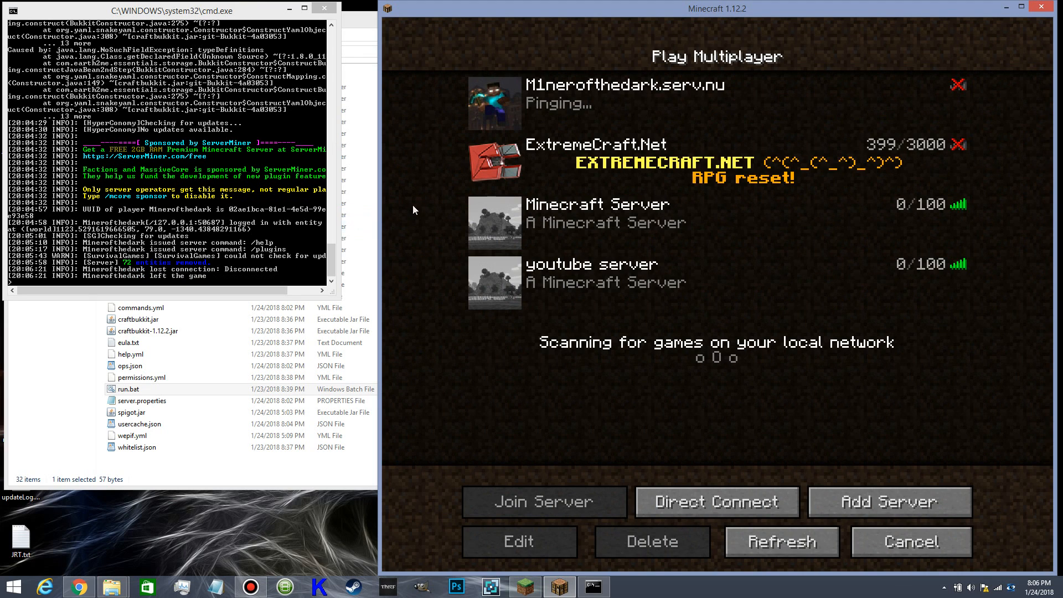
click(1005, 8)
- Review the settings in server.properties from the bukkit server folder, then close the file and the folder window
click(431, 20)
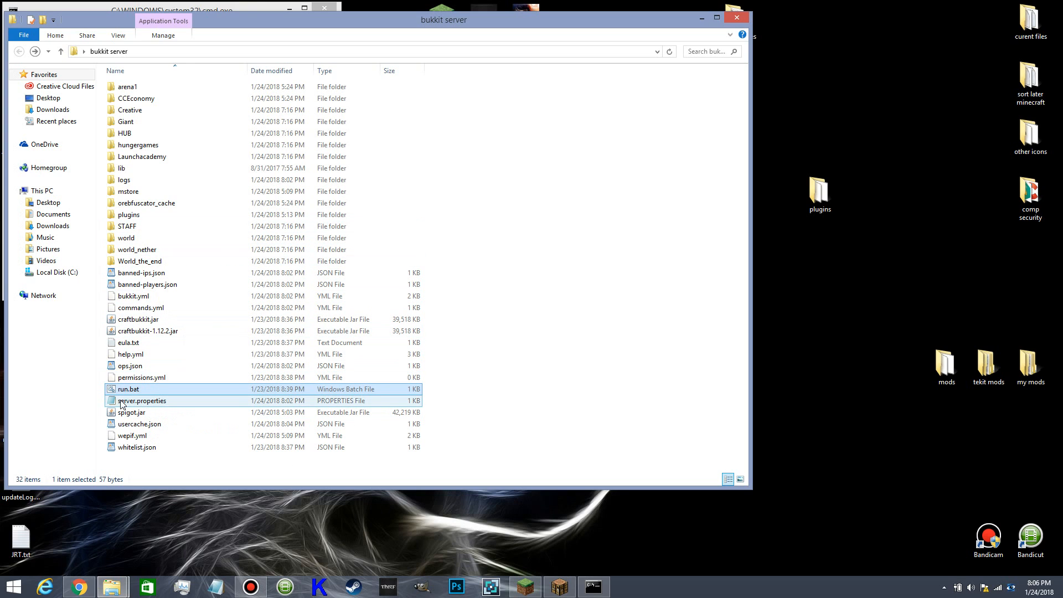
double_click(140, 403)
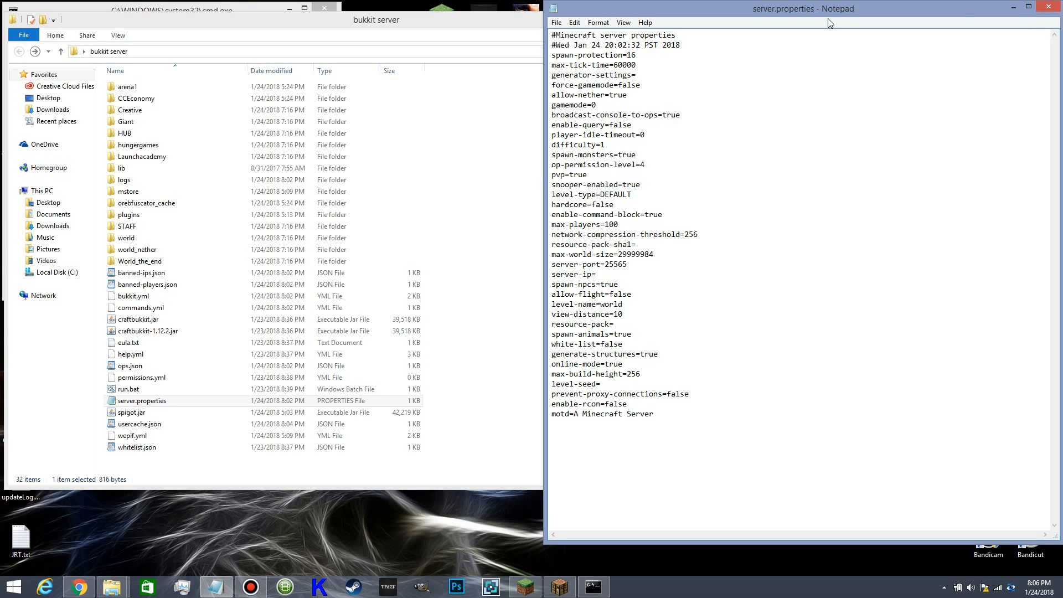
click(1047, 6)
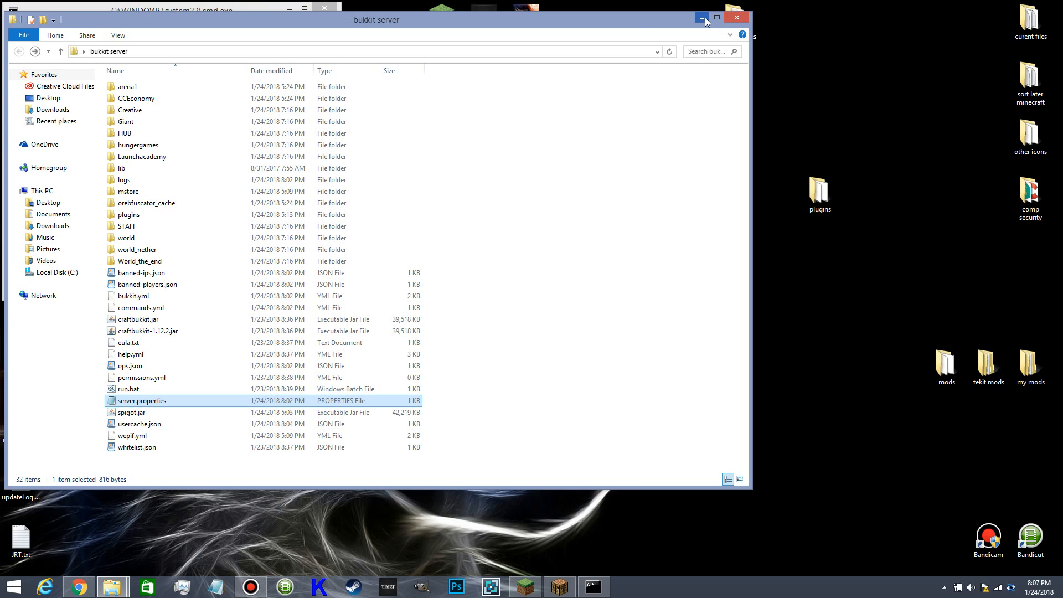
click(735, 20)
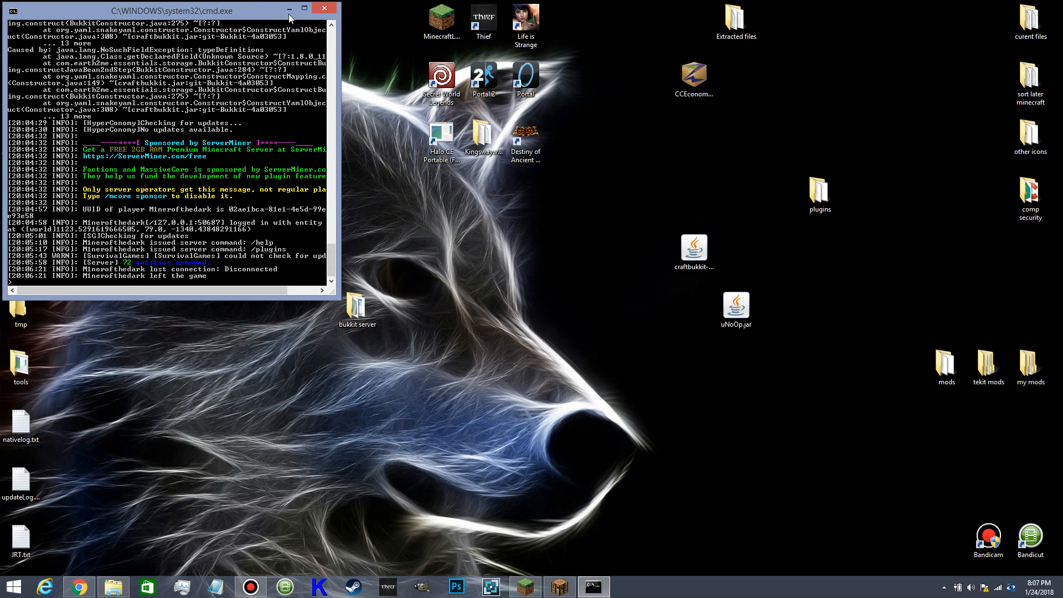
- Enlarge the server console window to nearly the full screen height and reposition it over the desktop
drag(333, 297, 560, 570)
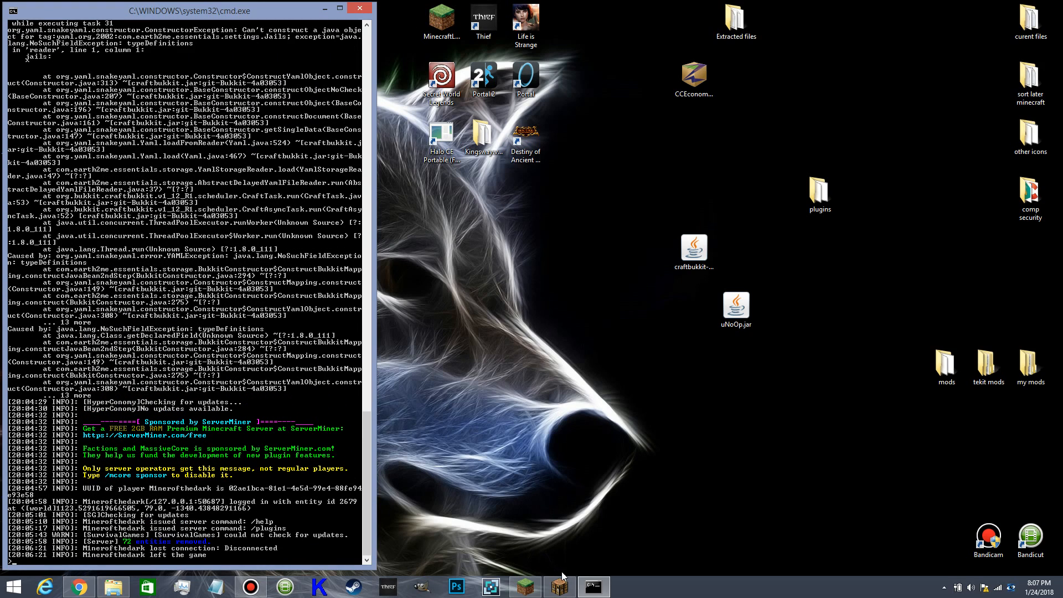
click(490, 348)
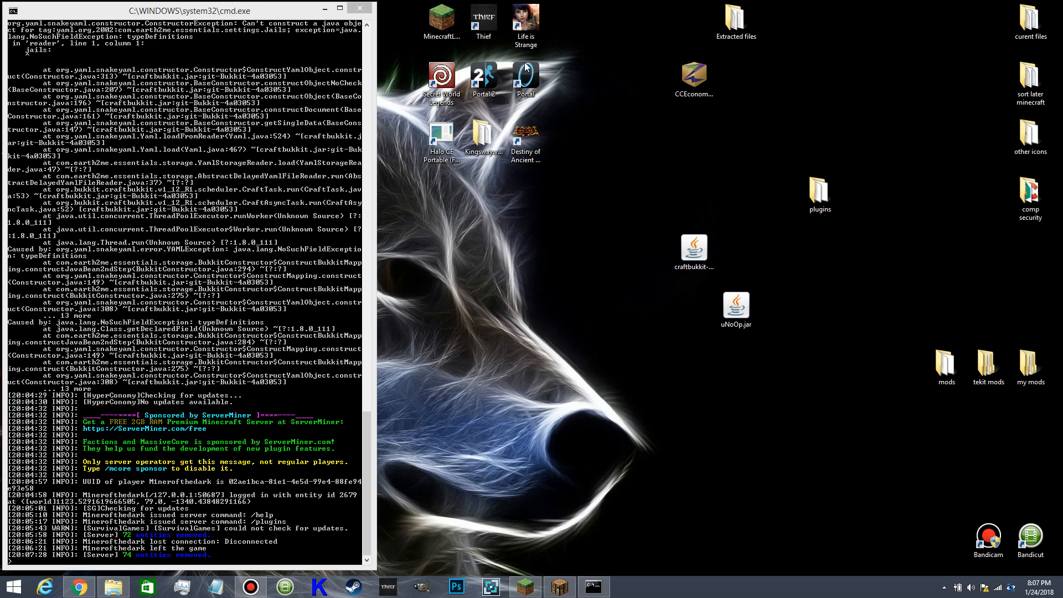
drag(299, 16, 454, 28)
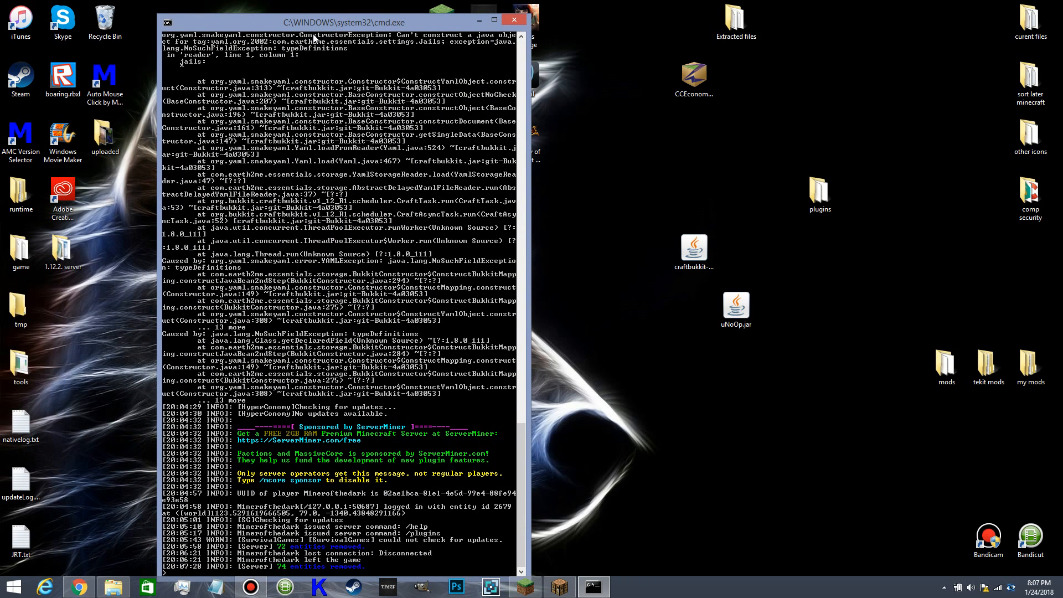
drag(440, 25, 303, 22)
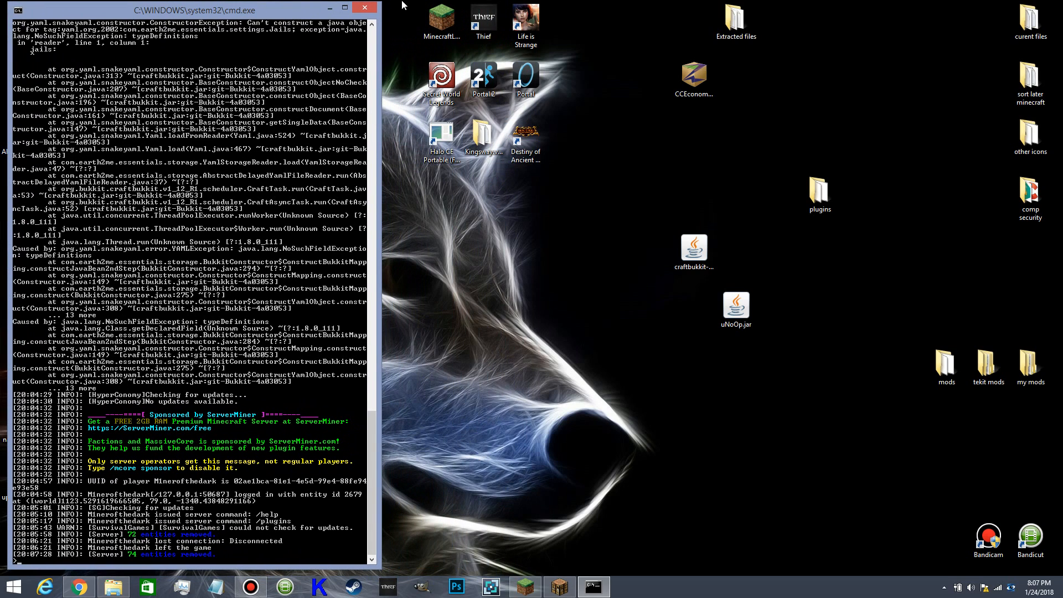